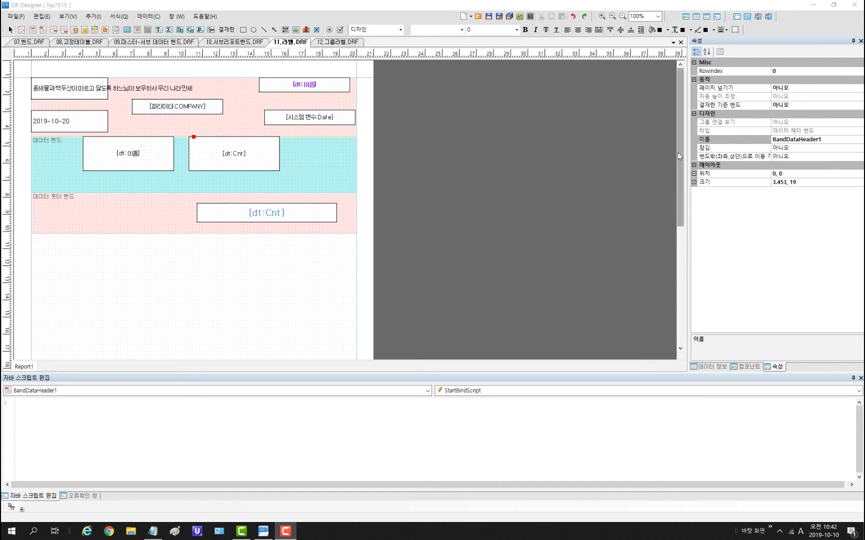
Step: Examine the data type options available for the long text label in the data header band
{"action": "left_click", "coordinate": [93, 86]}
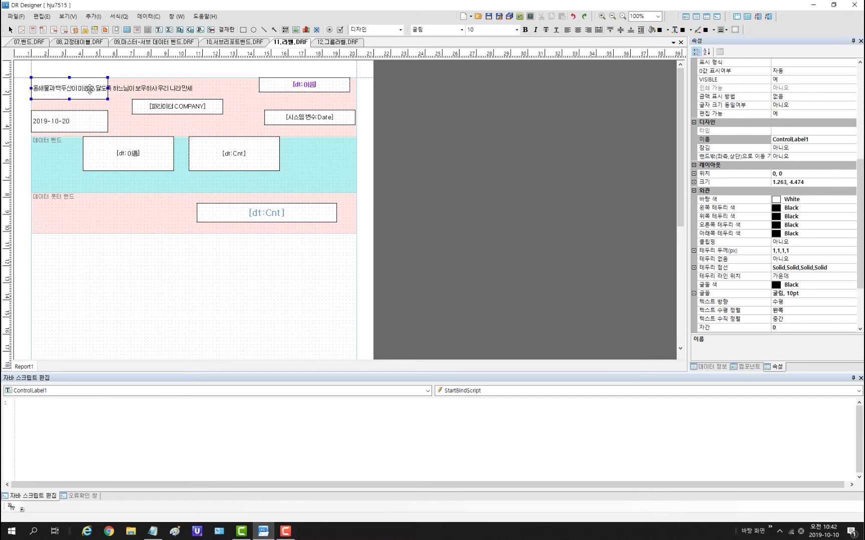
{"action": "left_click", "coordinate": [89, 89]}
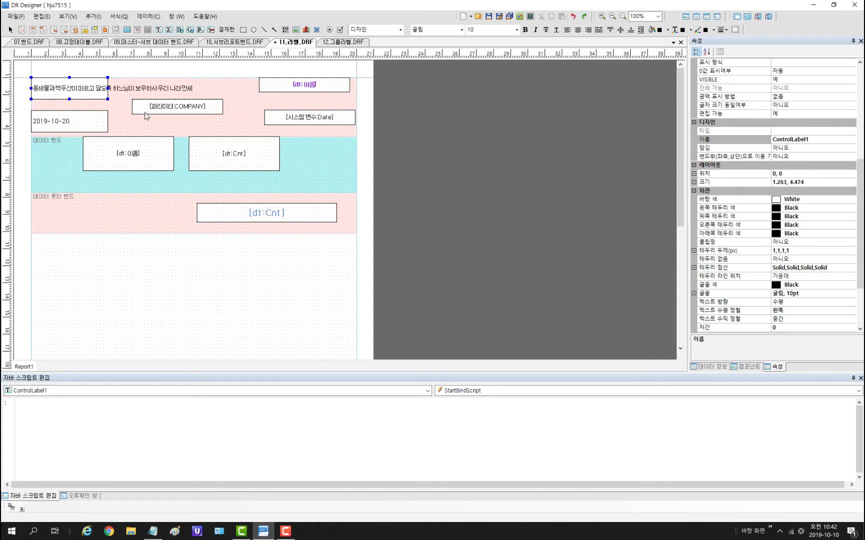
{"action": "scroll", "coordinate": [776, 180], "scroll_direction": "up", "scroll_amount": 8}
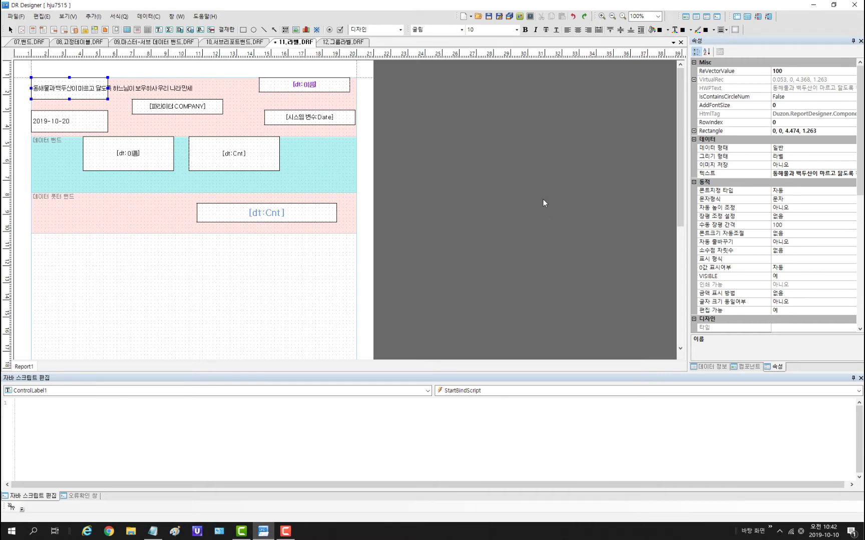
{"action": "left_click", "coordinate": [719, 149]}
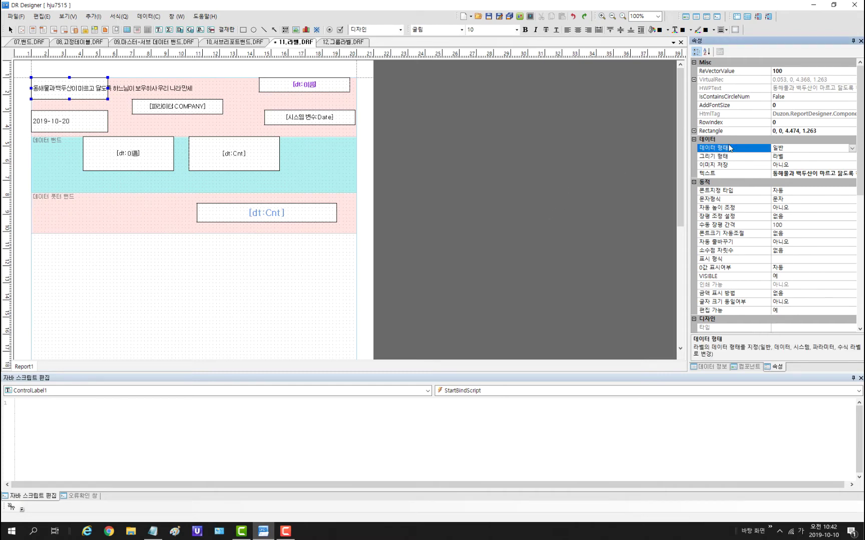
{"action": "left_click", "coordinate": [853, 148]}
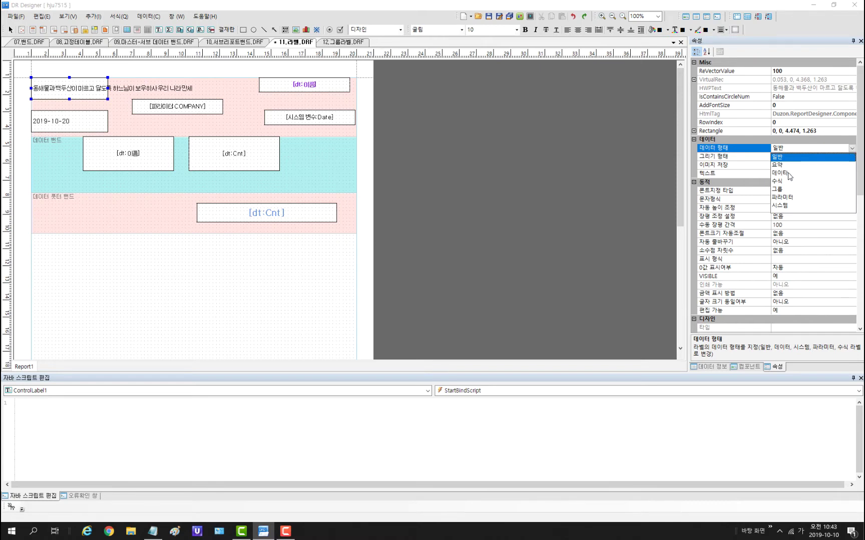
{"action": "left_click", "coordinate": [853, 148]}
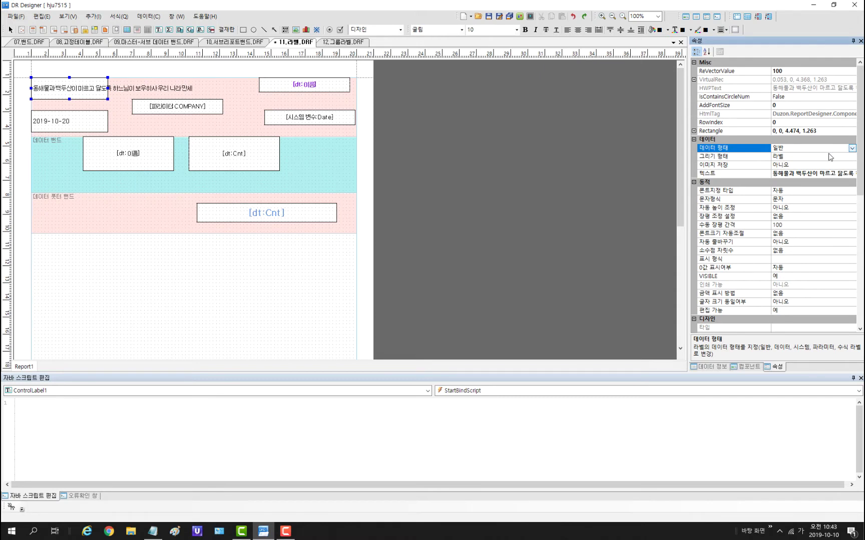
{"action": "left_click", "coordinate": [97, 83]}
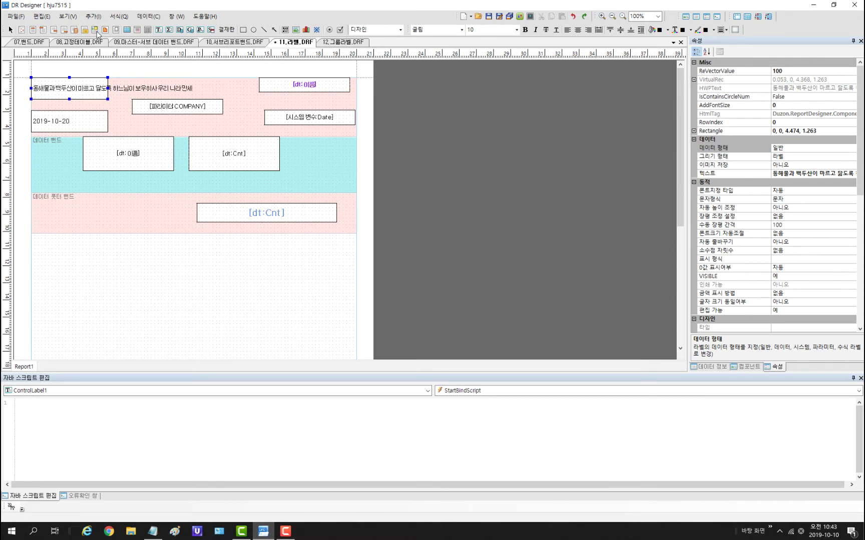
{"action": "left_click", "coordinate": [89, 18]}
{"action": "mouse_move", "coordinate": [111, 37]}
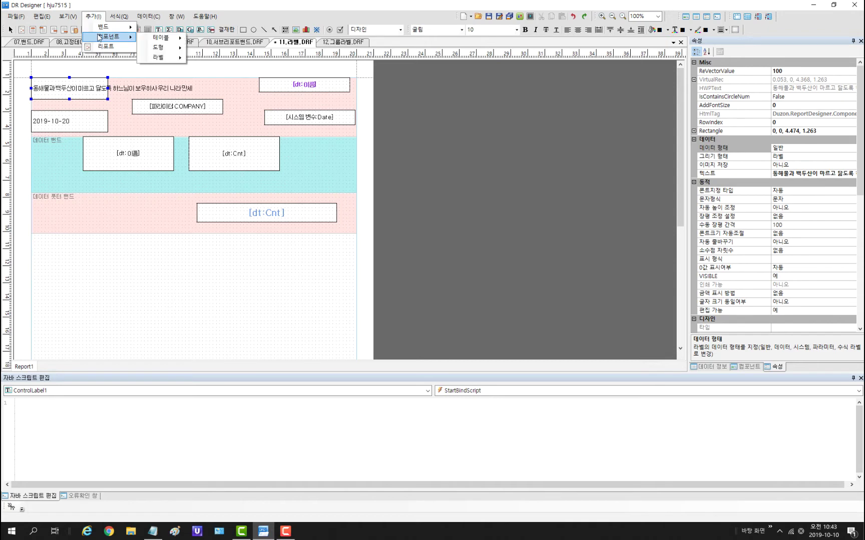
{"action": "mouse_move", "coordinate": [165, 59]}
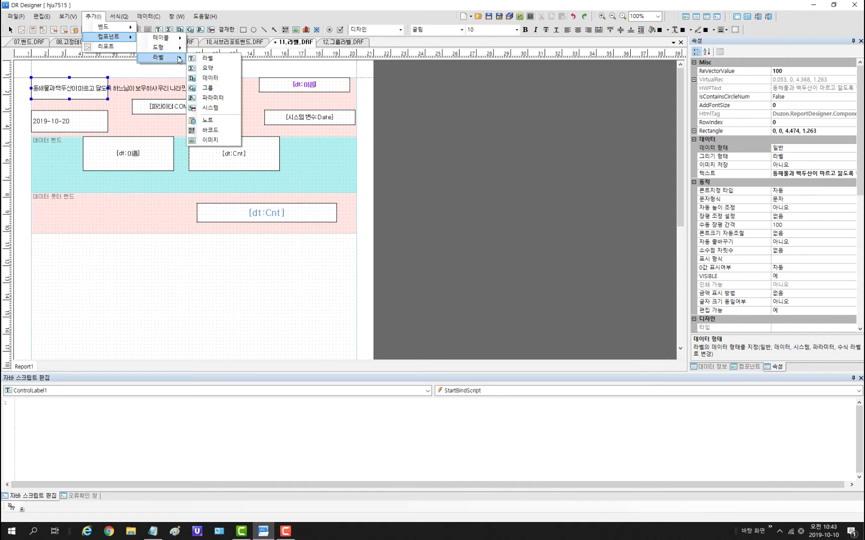
{"action": "left_click", "coordinate": [209, 59]}
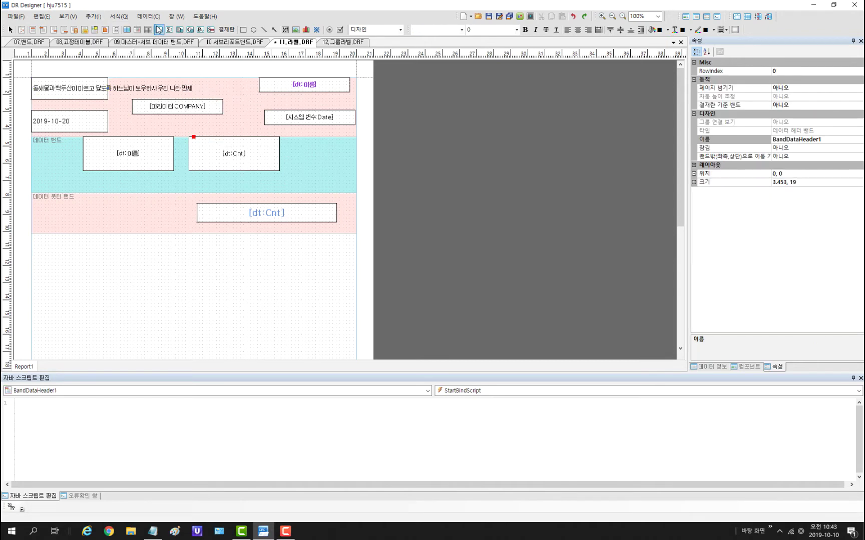
{"action": "left_click", "coordinate": [93, 84]}
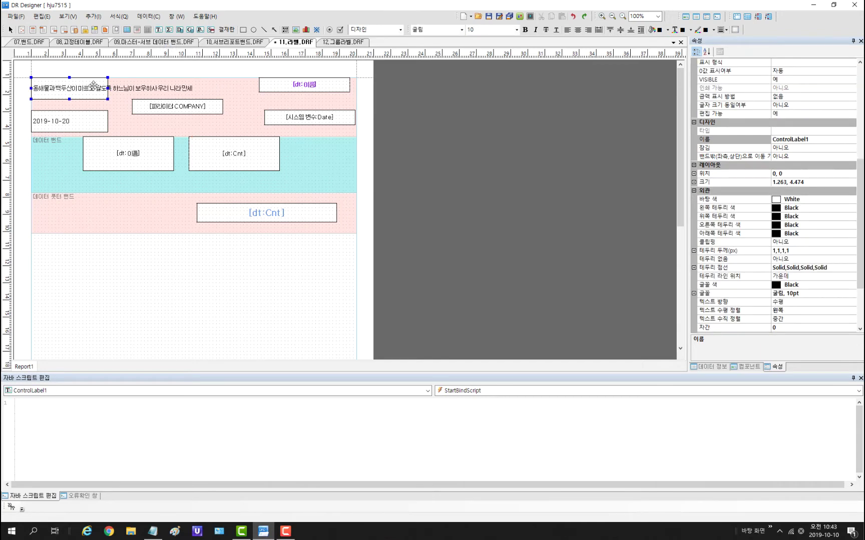
Step: Examine the text property of the header band's long text label
{"action": "double_click", "coordinate": [79, 85]}
{"action": "left_click", "coordinate": [153, 85]}
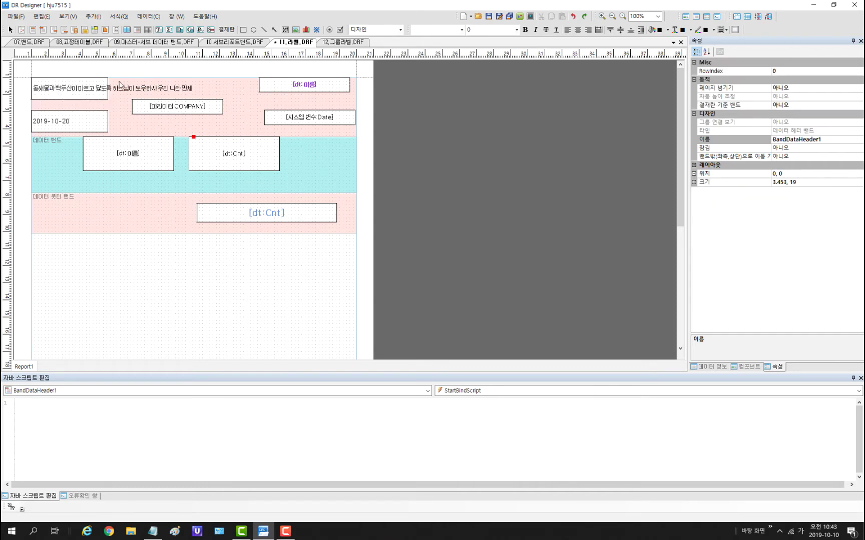
{"action": "left_click", "coordinate": [82, 83]}
{"action": "scroll", "coordinate": [758, 152], "scroll_direction": "up", "scroll_amount": 5}
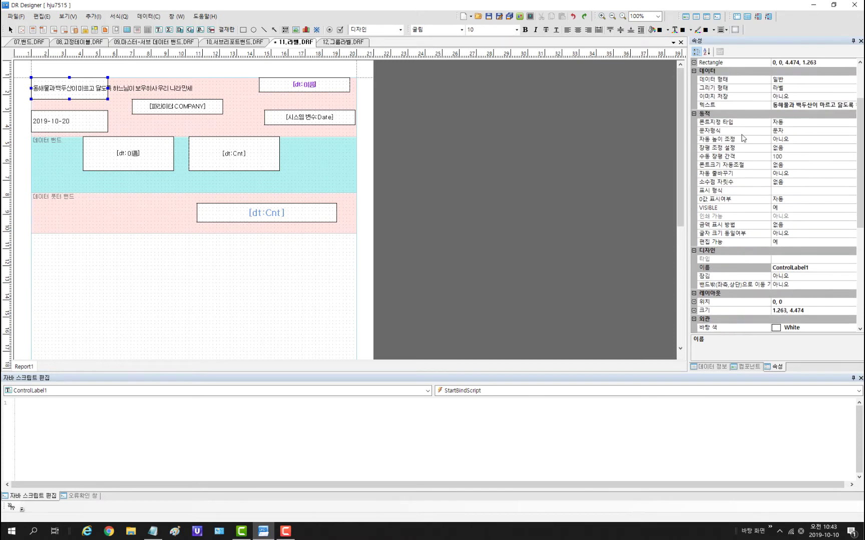
{"action": "left_click", "coordinate": [748, 106]}
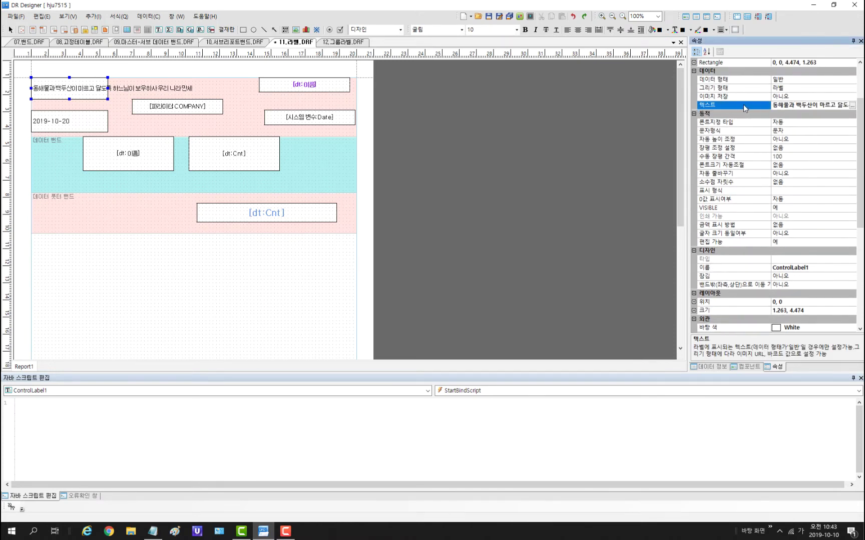
{"action": "left_click", "coordinate": [251, 96]}
{"action": "left_click", "coordinate": [88, 85]}
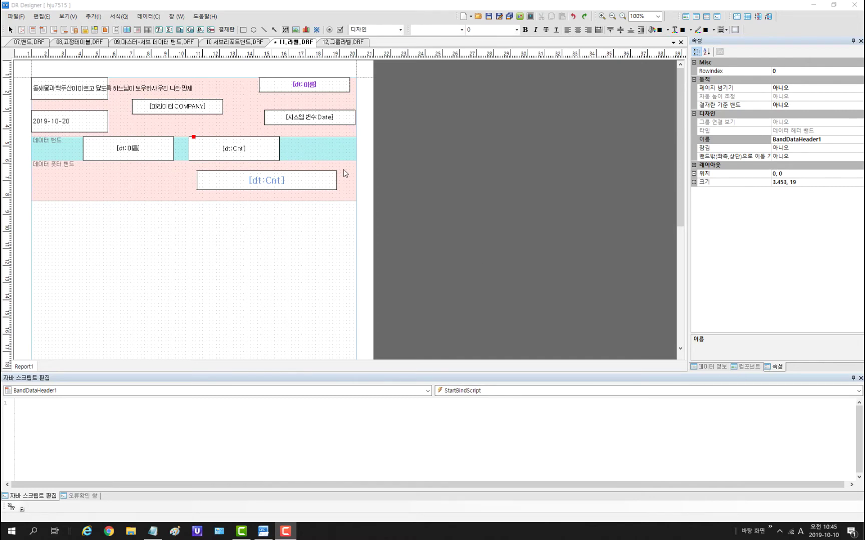
Step: Review the data set, table and field settings of the data band and its [dt:이름] label
{"action": "left_click", "coordinate": [334, 152]}
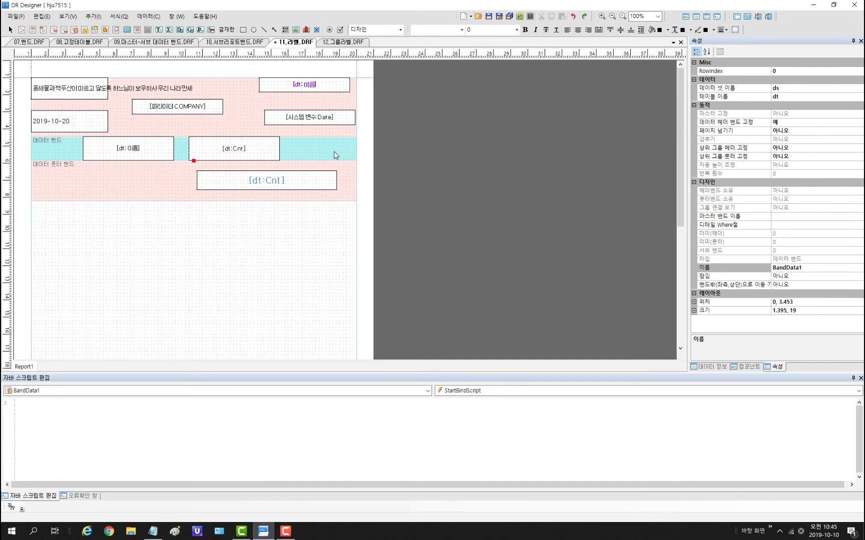
{"action": "left_click", "coordinate": [232, 126]}
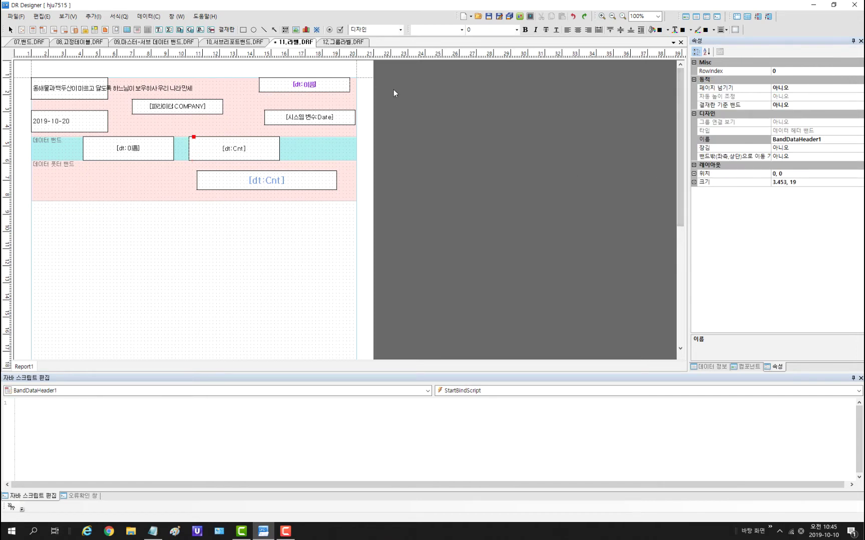
{"action": "left_click", "coordinate": [316, 144]}
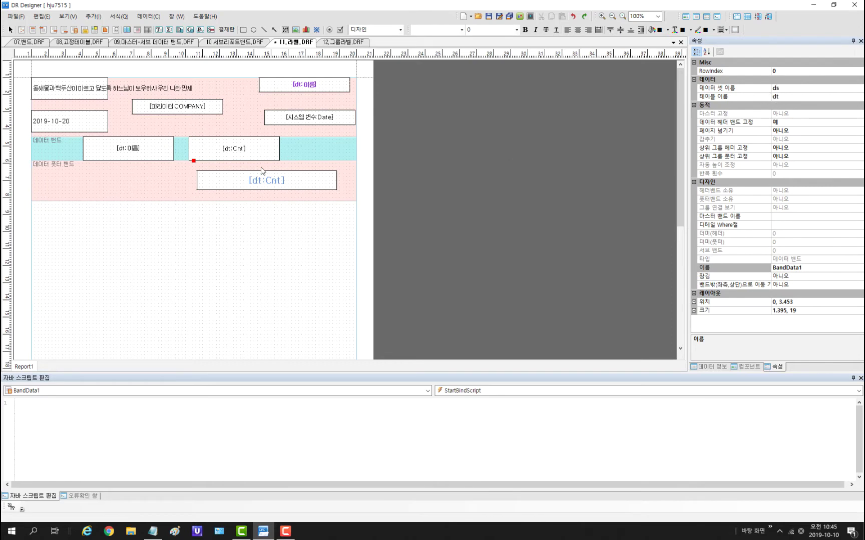
{"action": "left_click", "coordinate": [143, 149]}
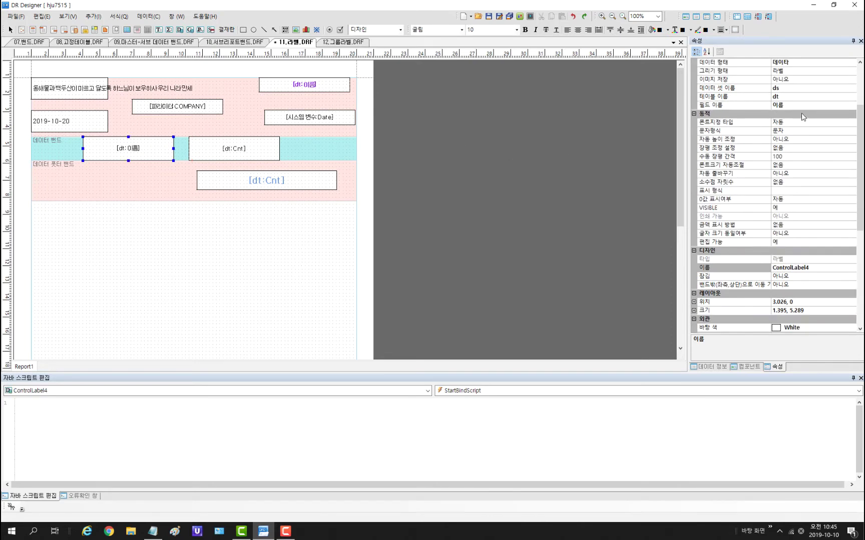
{"action": "scroll", "coordinate": [779, 120], "scroll_direction": "down", "scroll_amount": 2}
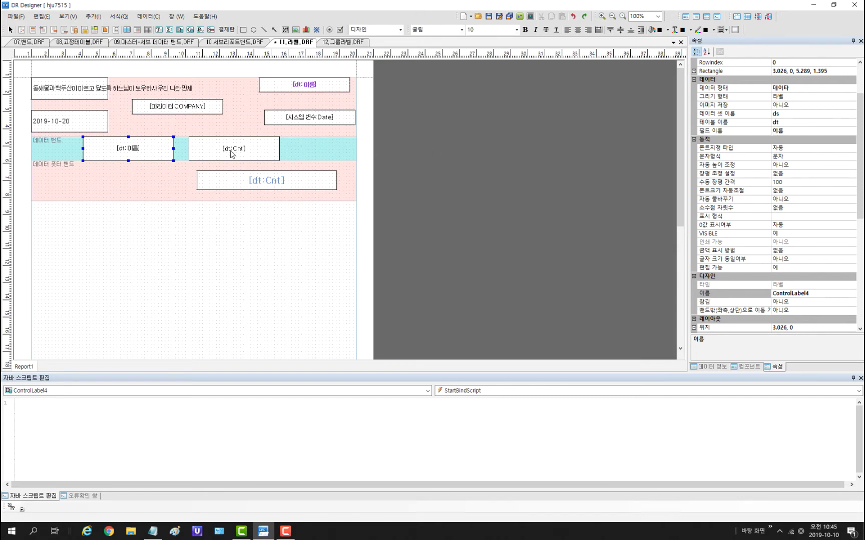
{"action": "left_click", "coordinate": [300, 152]}
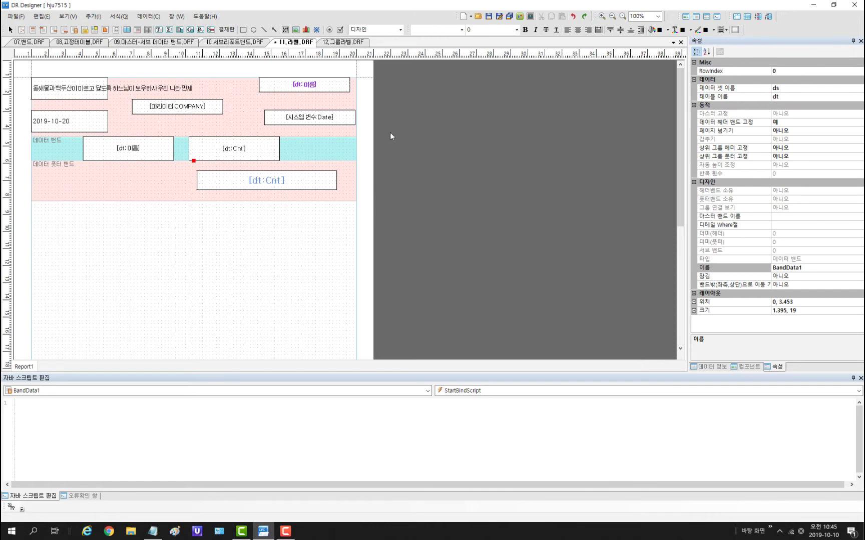
Step: Compare the table name assigned to the data band's [dt:이름] label with the one assigned to the band itself
{"action": "left_click", "coordinate": [165, 152]}
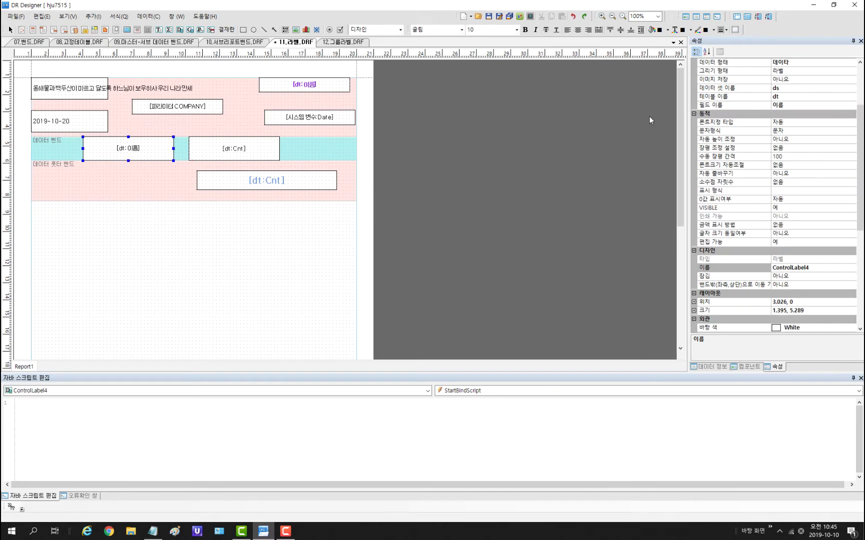
{"action": "left_click", "coordinate": [777, 98]}
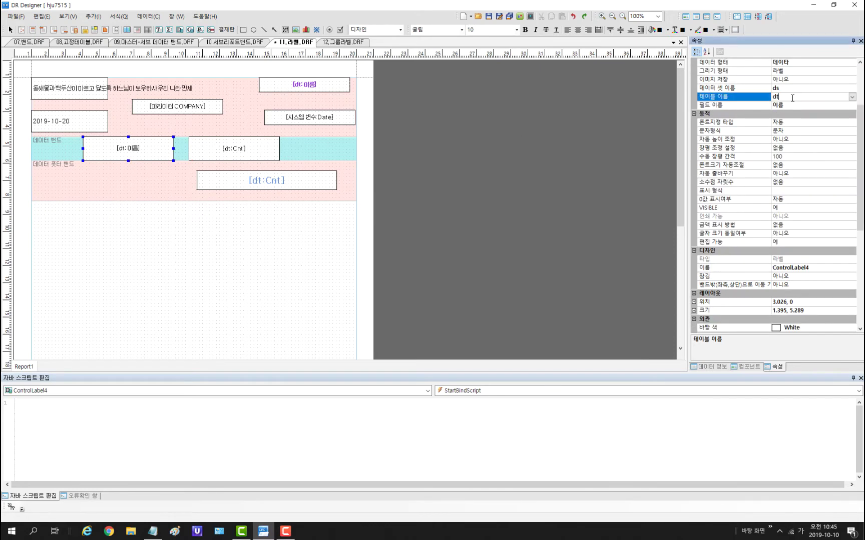
{"action": "left_click", "coordinate": [852, 97]}
{"action": "left_click", "coordinate": [813, 97]}
{"action": "left_click", "coordinate": [296, 145]}
{"action": "left_click", "coordinate": [821, 98]}
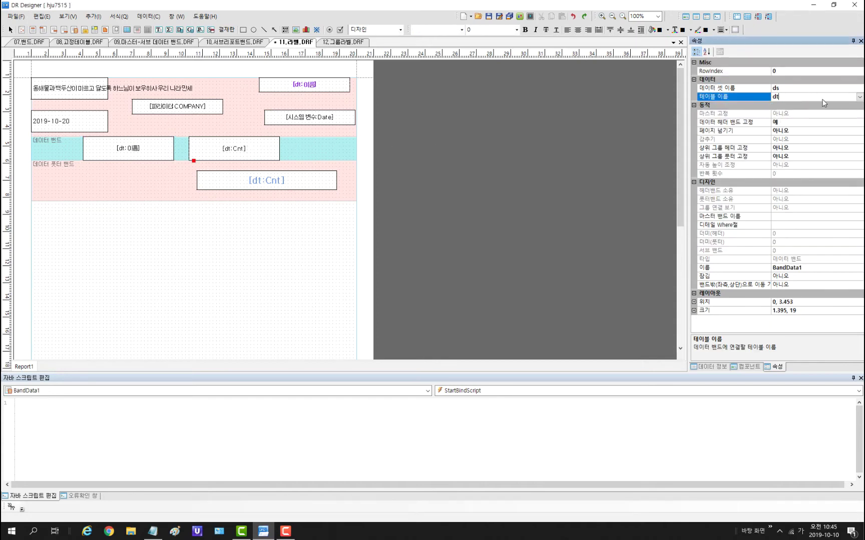
{"action": "left_click", "coordinate": [128, 148]}
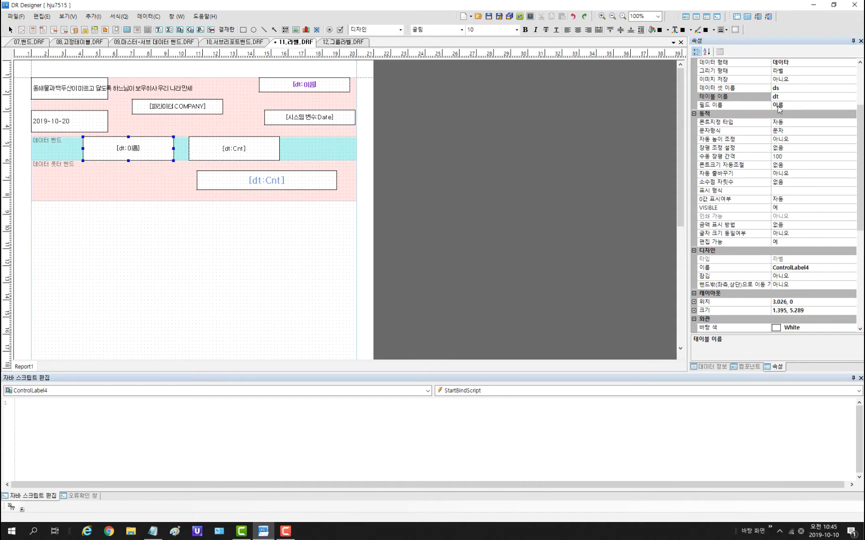
{"action": "left_click", "coordinate": [792, 99]}
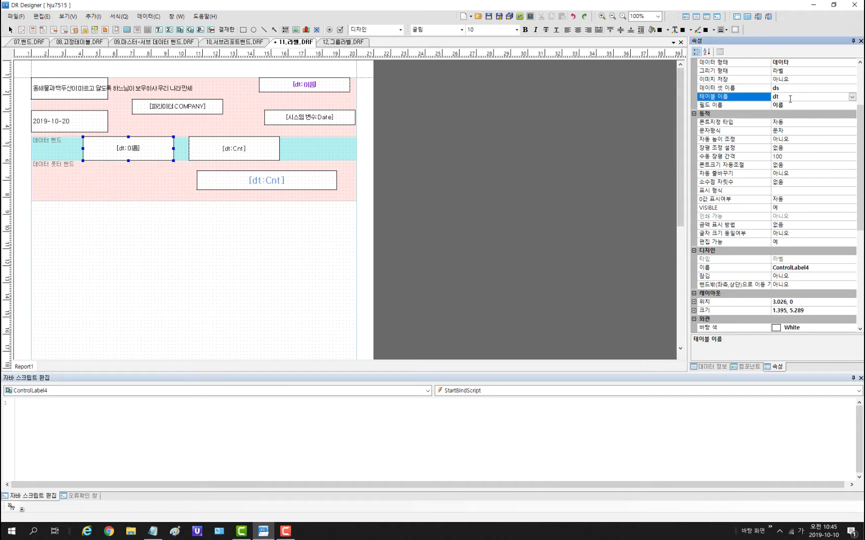
{"action": "left_click", "coordinate": [315, 143]}
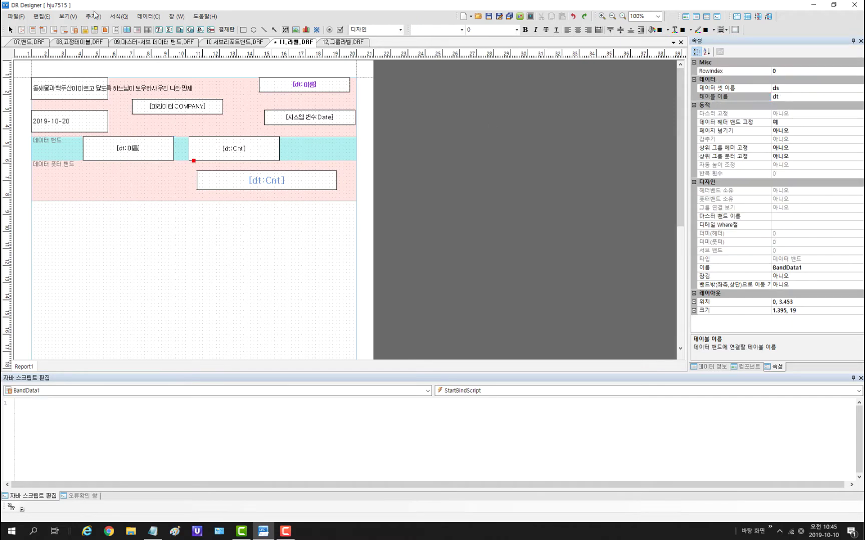
Step: Review the label types available for insertion and the data type options of the header band's long text label
{"action": "left_click", "coordinate": [90, 17]}
{"action": "mouse_move", "coordinate": [113, 36]}
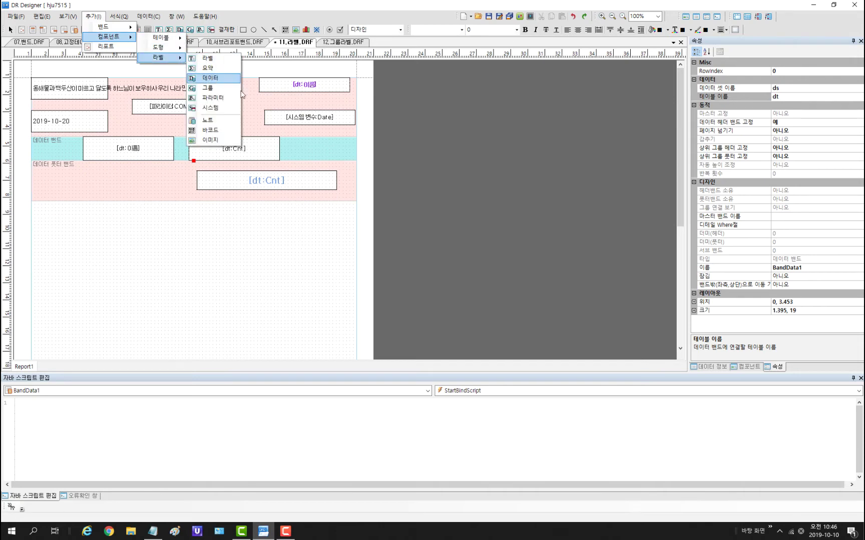
{"action": "left_click", "coordinate": [316, 147]}
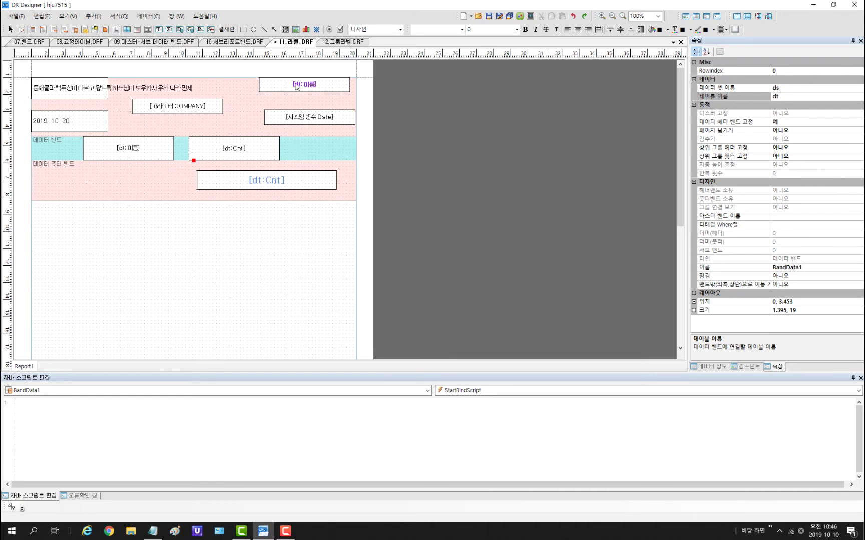
{"action": "left_click", "coordinate": [85, 93]}
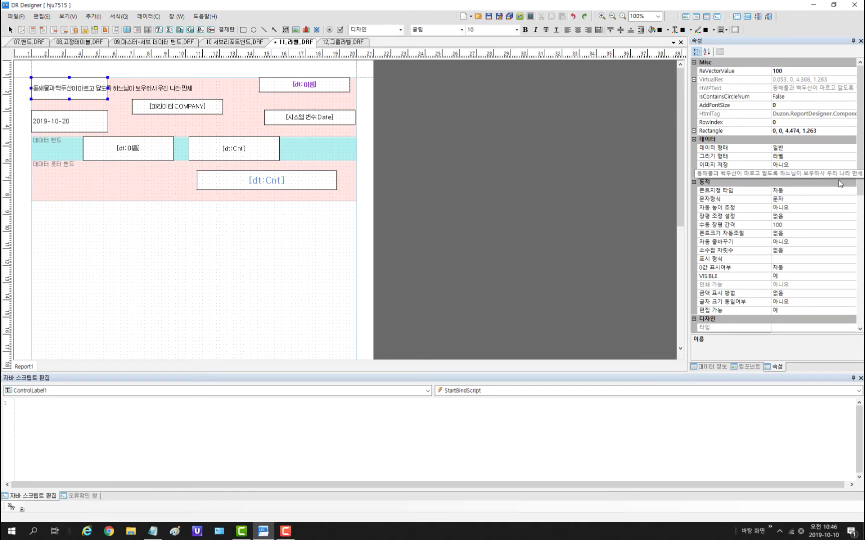
{"action": "left_click", "coordinate": [851, 149]}
{"action": "left_click", "coordinate": [851, 148]}
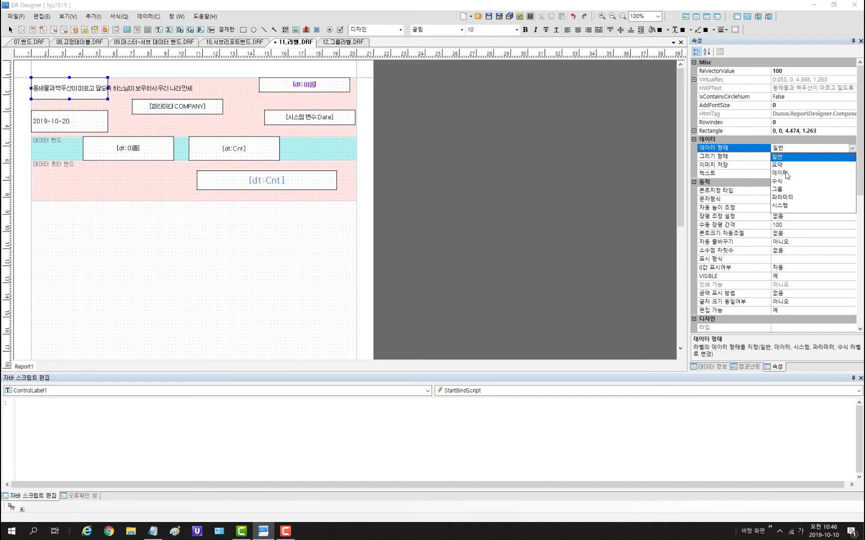
{"action": "left_click", "coordinate": [139, 154]}
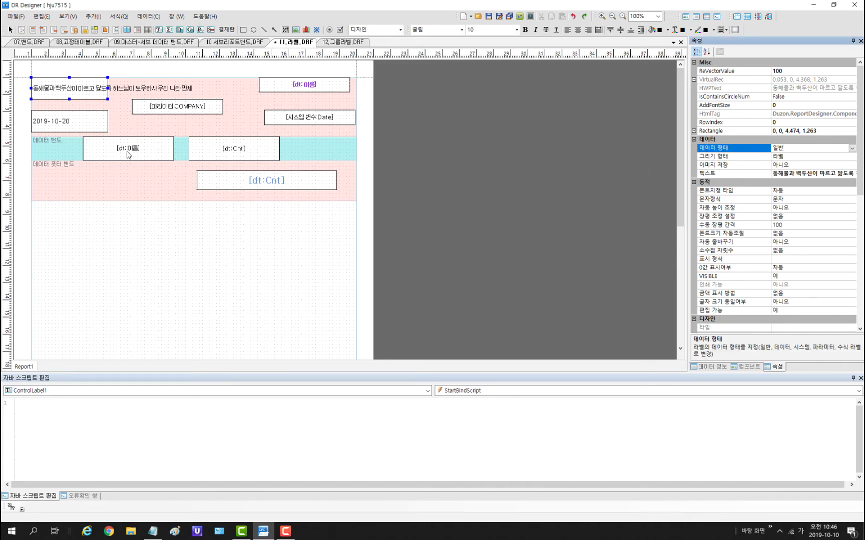
Step: Switch the data type of the data band's [dt:이름] label to 일반 and back to 데이터
{"action": "left_click", "coordinate": [129, 152]}
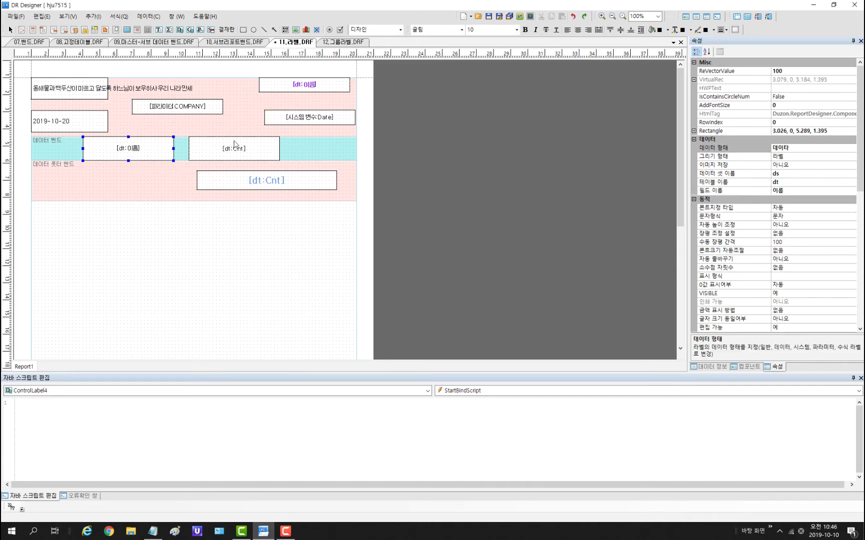
{"action": "left_click", "coordinate": [851, 148]}
{"action": "left_click", "coordinate": [852, 148]}
{"action": "left_click", "coordinate": [811, 158]}
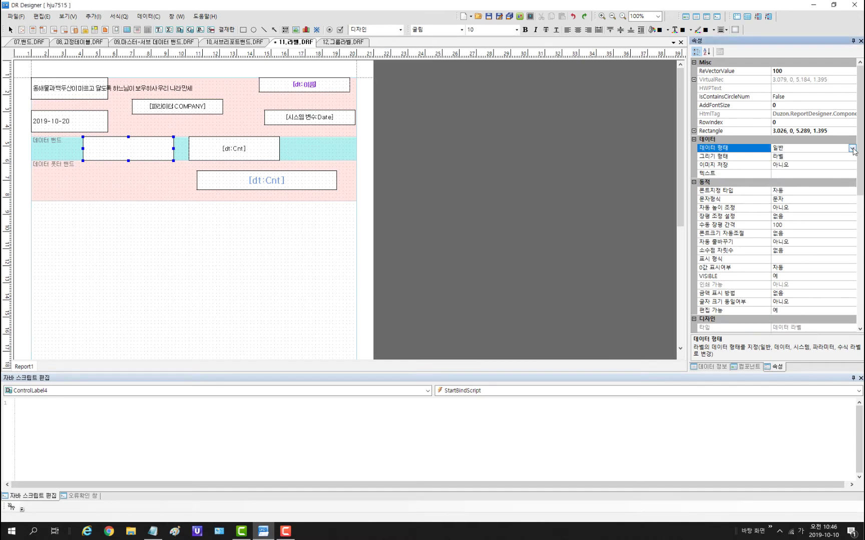
{"action": "left_click", "coordinate": [851, 148]}
{"action": "left_click", "coordinate": [780, 173]}
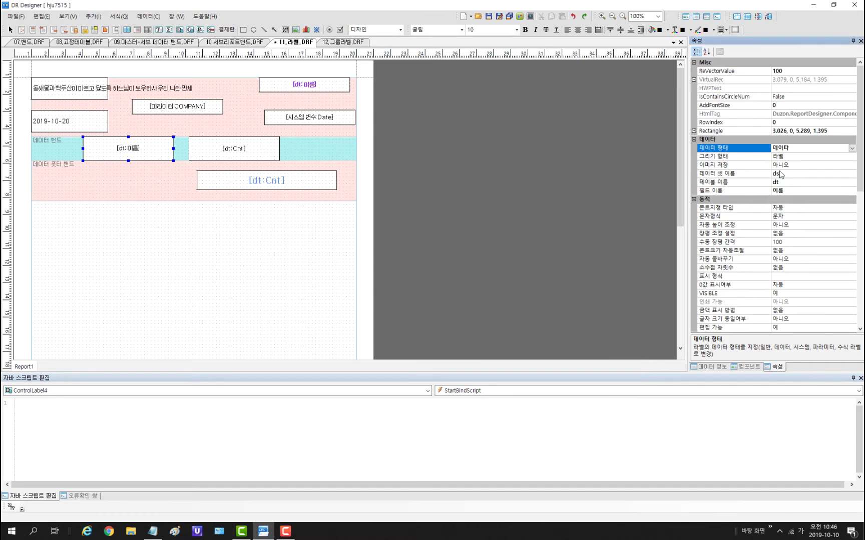
Step: Review the field names available for the data band's [dt:이름] label
{"action": "left_click", "coordinate": [788, 192]}
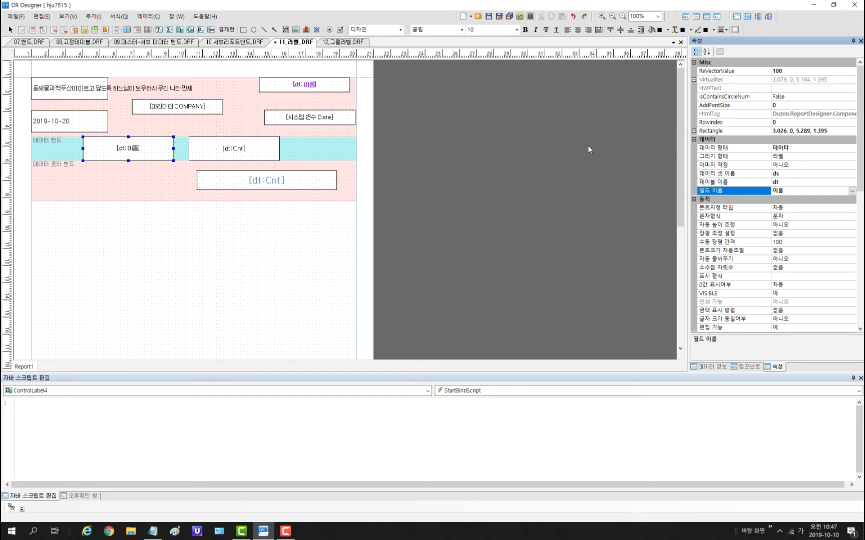
{"action": "left_click", "coordinate": [852, 191]}
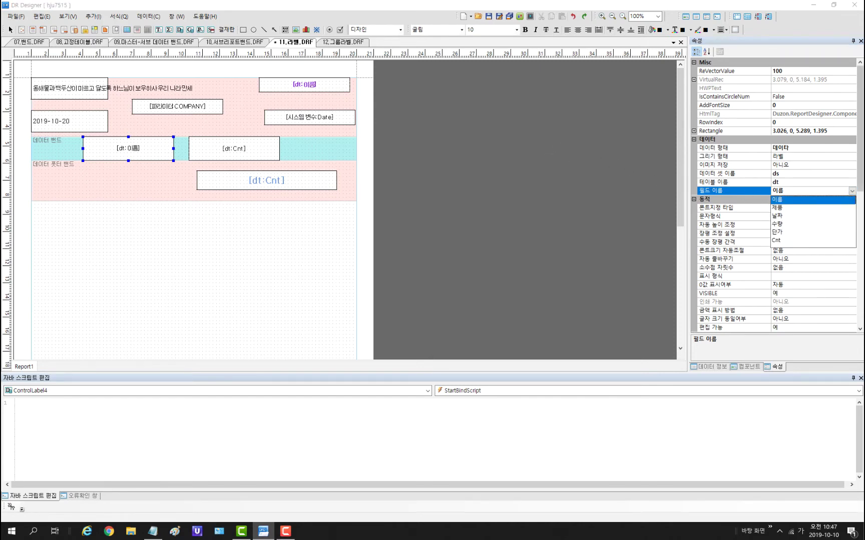
{"action": "left_click", "coordinate": [852, 191]}
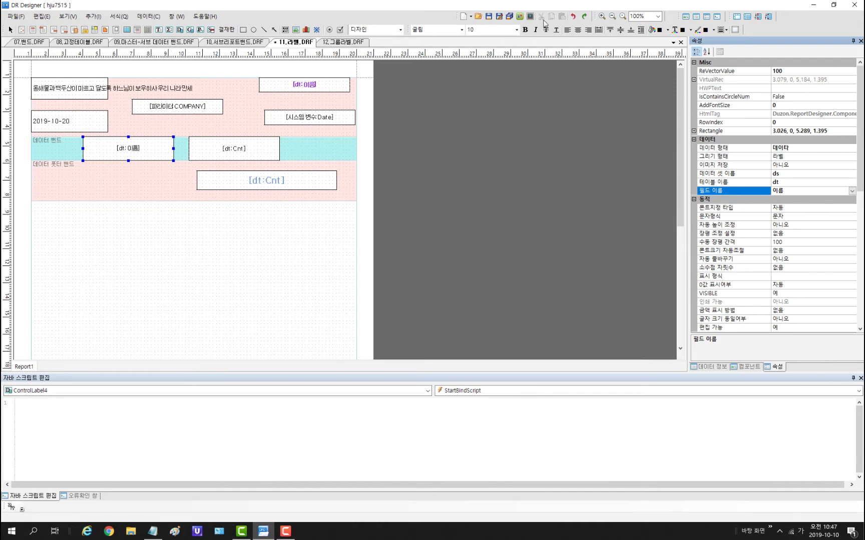
Step: Preview the report, examine the output of the header band's [dt:이름] label and close the preview
{"action": "key", "text": "F5"}
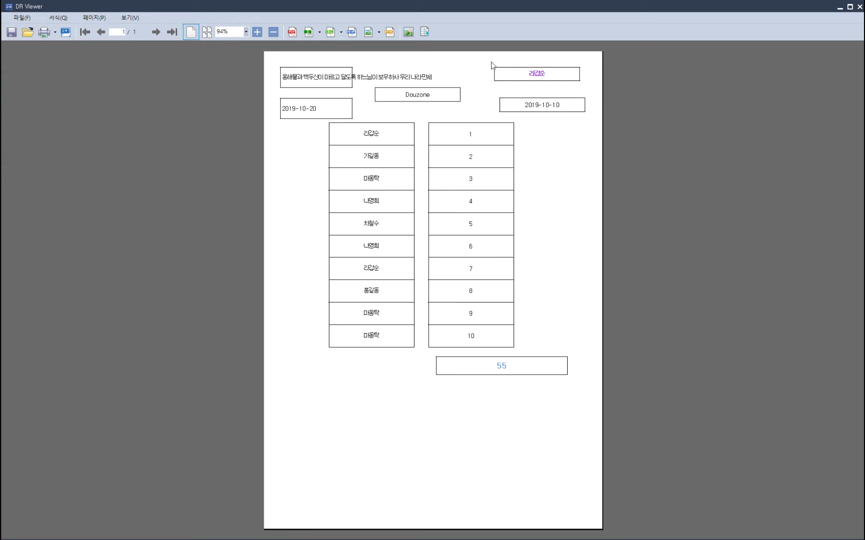
{"action": "left_click", "coordinate": [537, 77]}
{"action": "left_click", "coordinate": [539, 76]}
{"action": "key", "text": "Escape"}
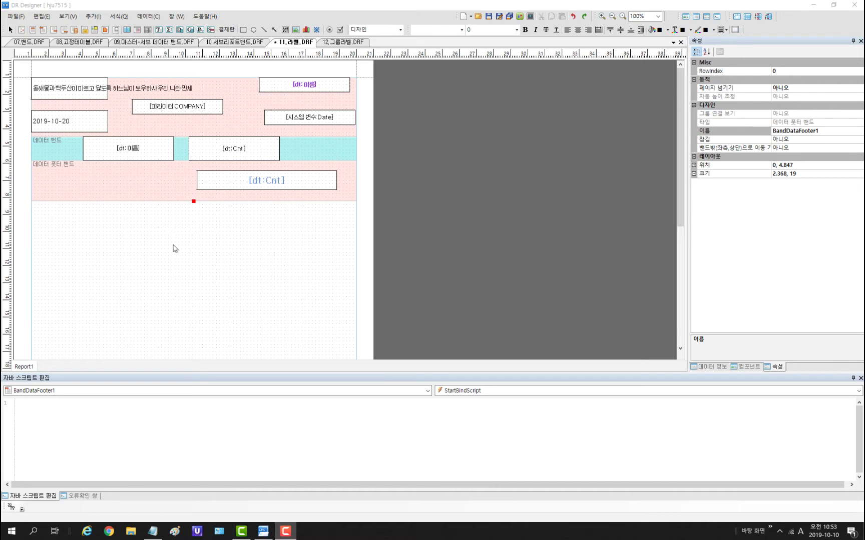
Step: Add a general label about 3 by 0.9 at the upper left of the data footer band and set its data type to 요약
{"action": "left_click", "coordinate": [158, 29]}
{"action": "left_click_drag", "start_coordinate": [97, 172], "coordinate": [148, 188]}
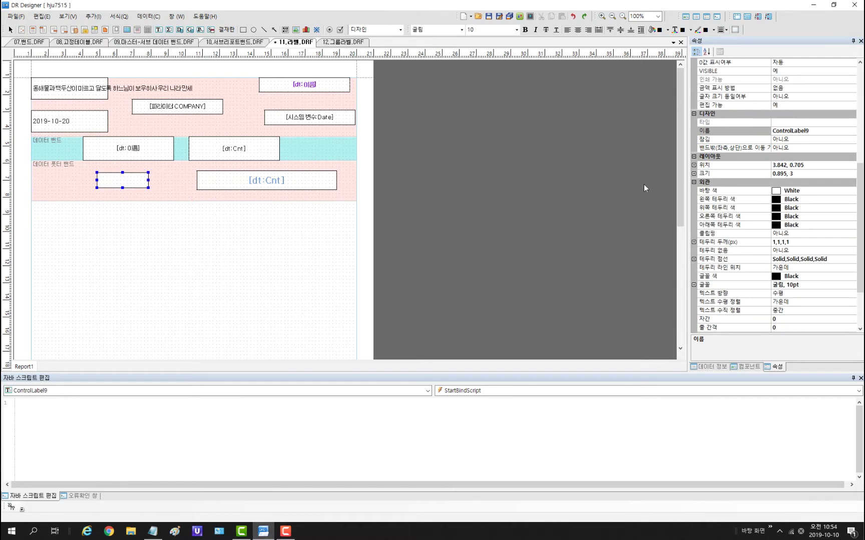
{"action": "scroll", "coordinate": [841, 110], "scroll_direction": "up", "scroll_amount": 6}
{"action": "left_click", "coordinate": [843, 123]}
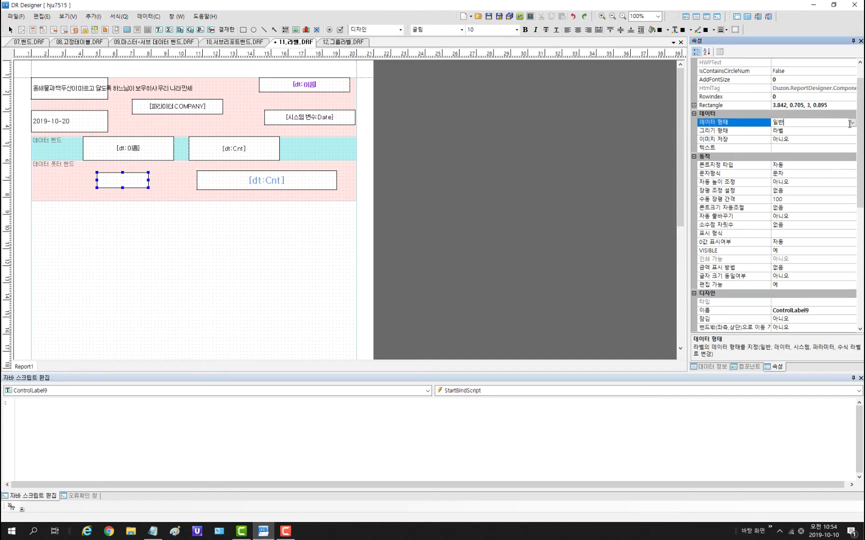
{"action": "left_click", "coordinate": [852, 123]}
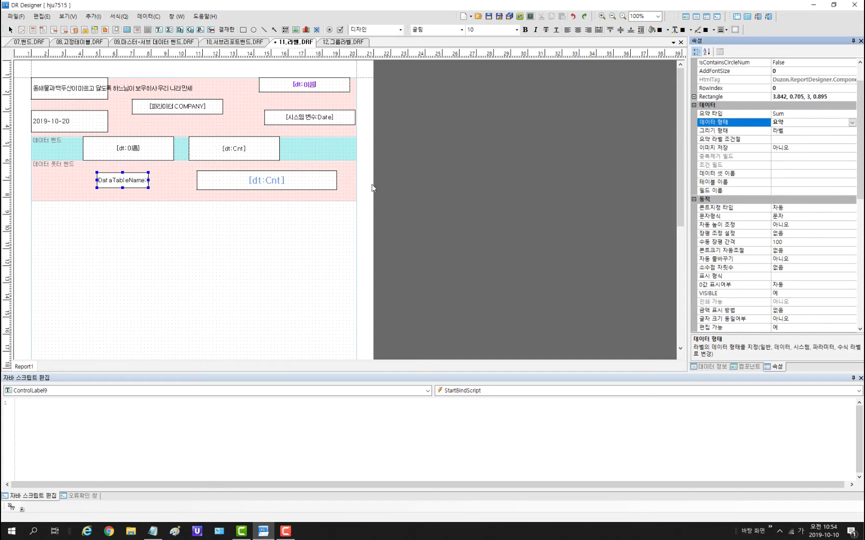
{"action": "left_click", "coordinate": [98, 174]}
{"action": "left_click_drag", "start_coordinate": [98, 174], "coordinate": [86, 168]}
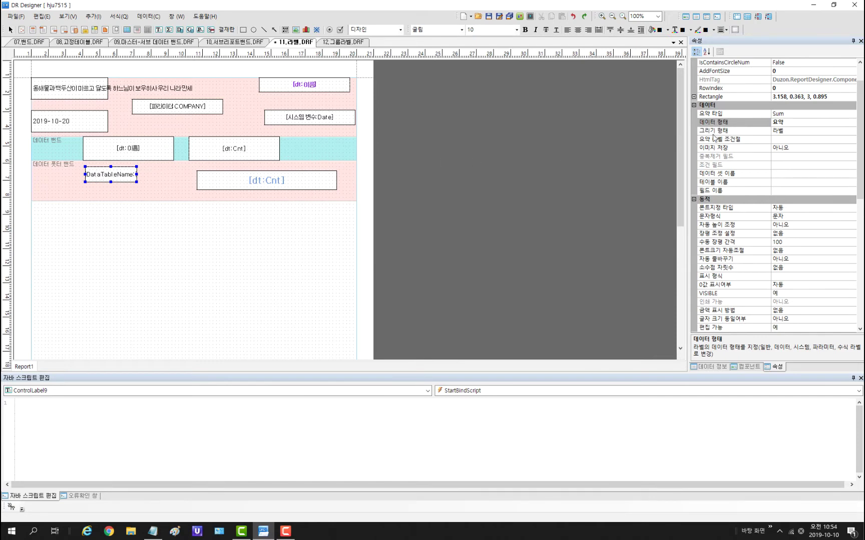
Step: Reselect 요약 as the new footer label's data type and delete that label
{"action": "left_click", "coordinate": [846, 123]}
{"action": "left_click", "coordinate": [851, 123]}
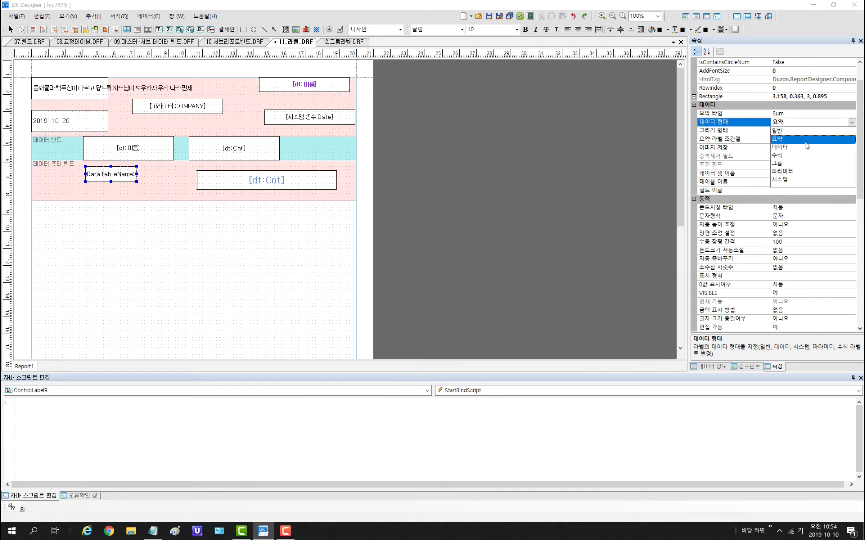
{"action": "left_click", "coordinate": [784, 141]}
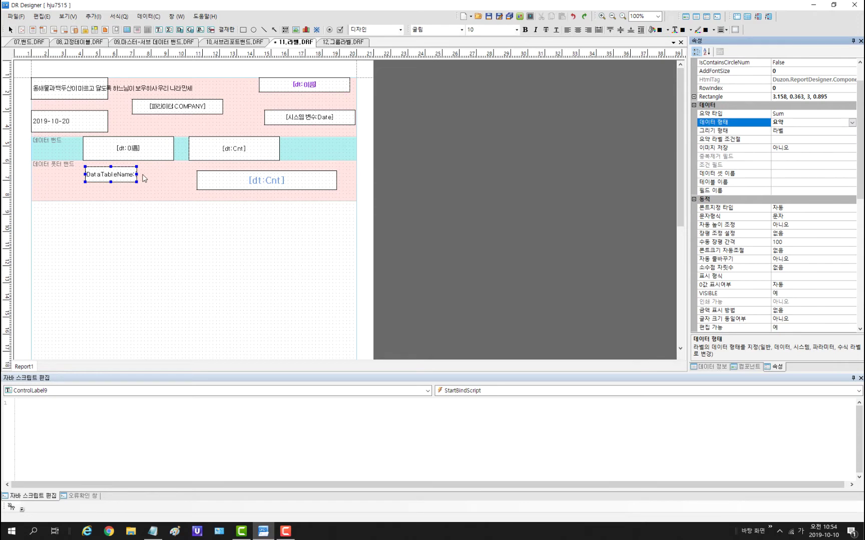
{"action": "right_click", "coordinate": [95, 173]}
{"action": "left_click", "coordinate": [115, 250]}
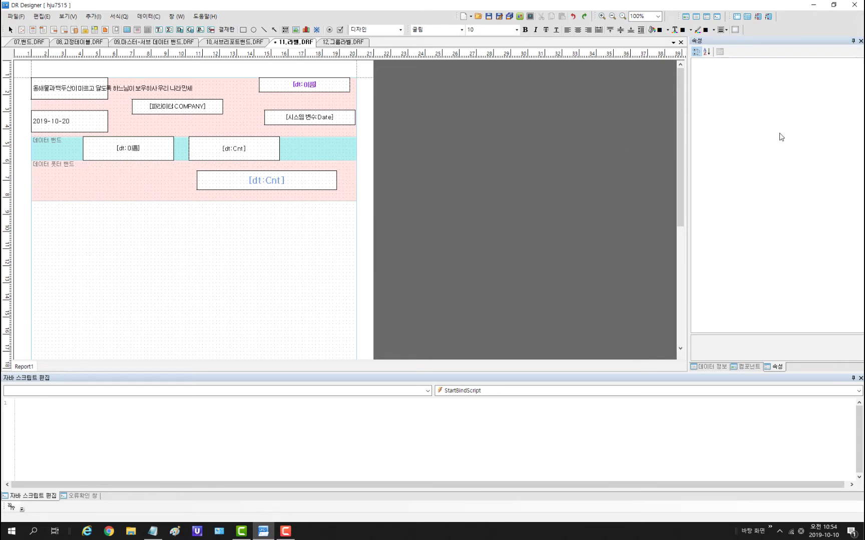
Step: Review the summary type (요약 타입) options of the data footer band's [dt:Cnt] label
{"action": "left_click", "coordinate": [281, 181]}
{"action": "left_click", "coordinate": [853, 114]}
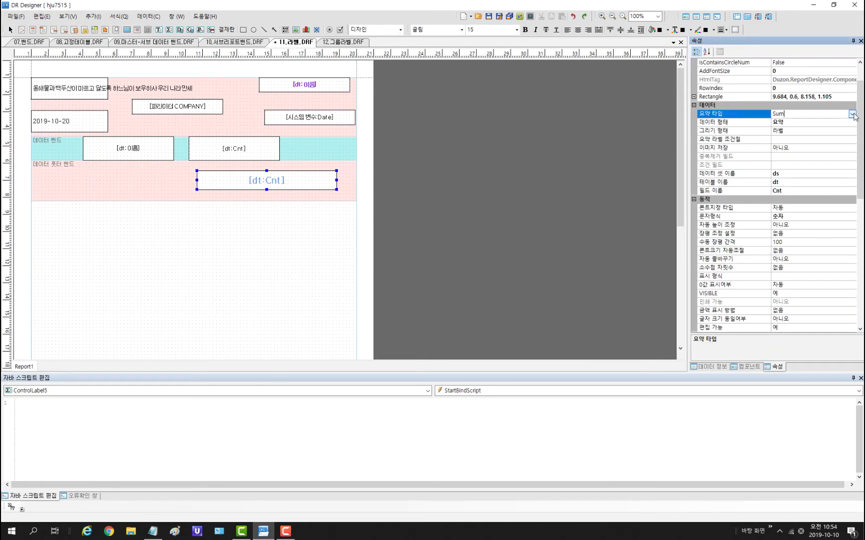
{"action": "left_click", "coordinate": [852, 115]}
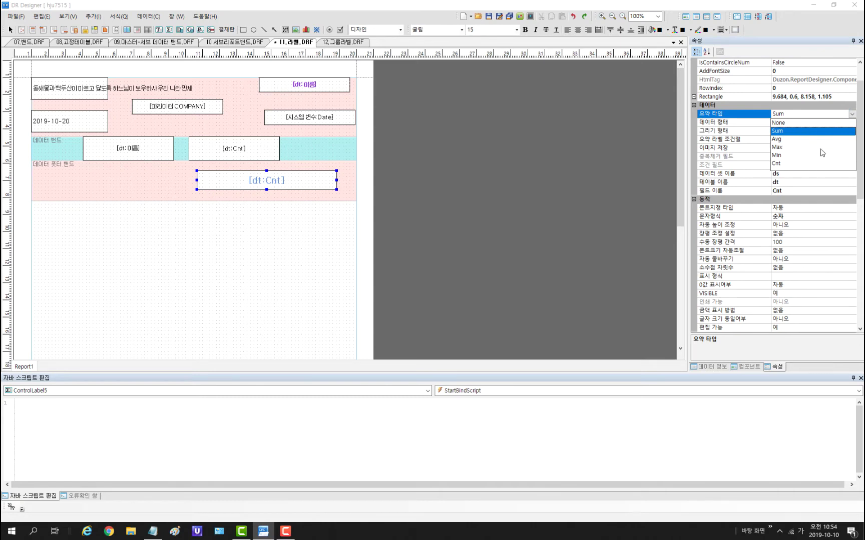
{"action": "left_click", "coordinate": [853, 115]}
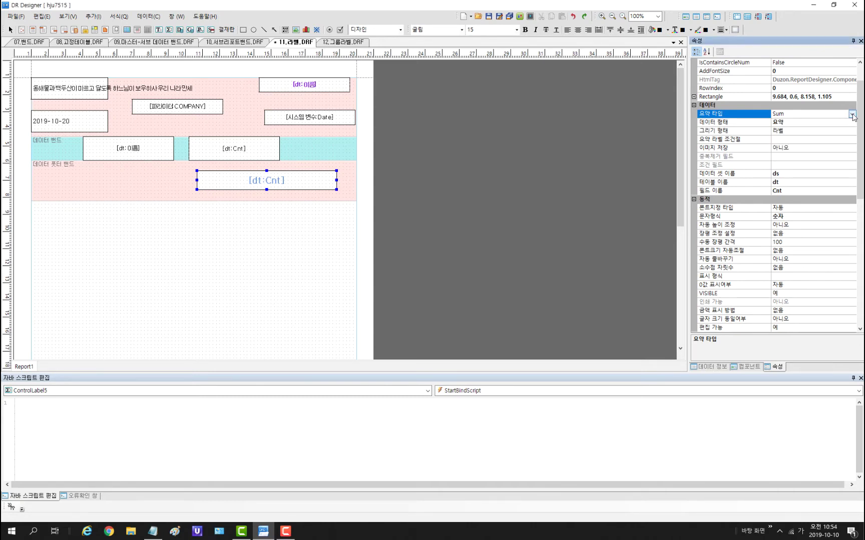
Step: Review the data set, table and field name settings of the data footer band's [dt:Cnt] summary label
{"action": "left_click", "coordinate": [842, 173]}
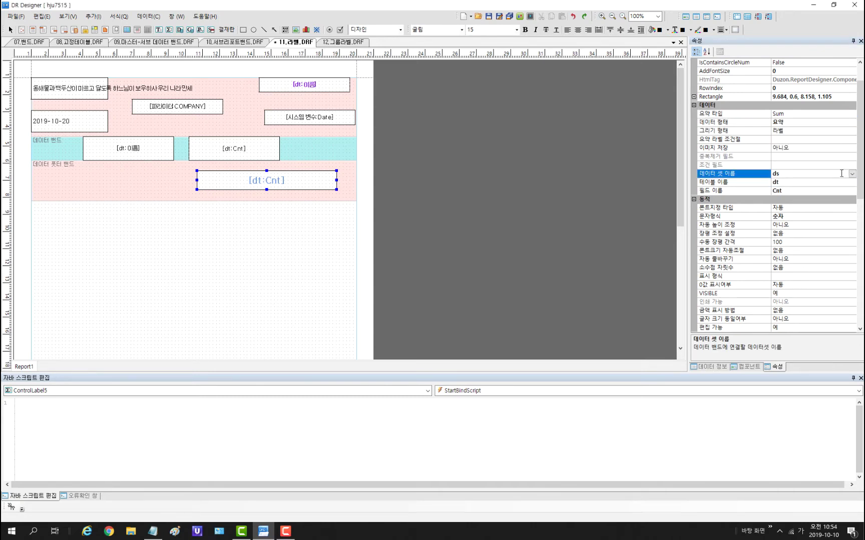
{"action": "left_click", "coordinate": [852, 183]}
{"action": "left_click", "coordinate": [851, 182]}
{"action": "left_click", "coordinate": [852, 184]}
{"action": "left_click", "coordinate": [853, 193]}
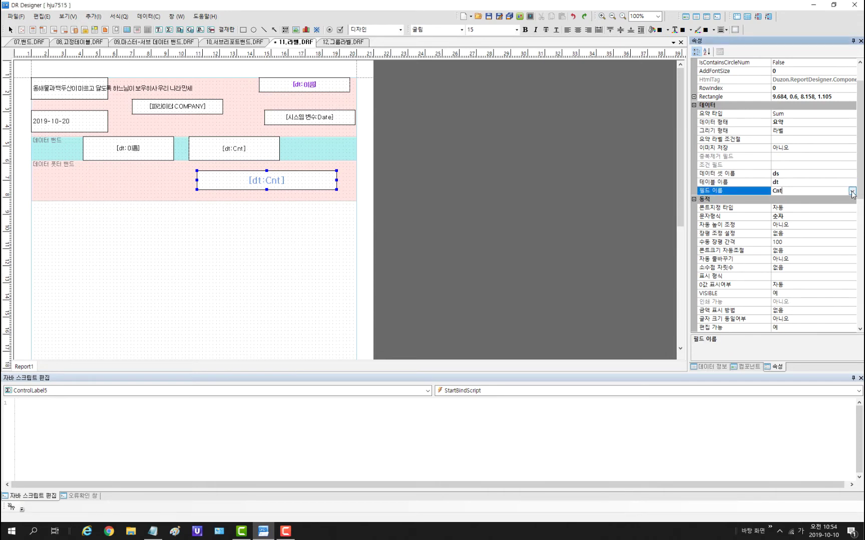
{"action": "left_click", "coordinate": [852, 192]}
{"action": "left_click", "coordinate": [852, 193]}
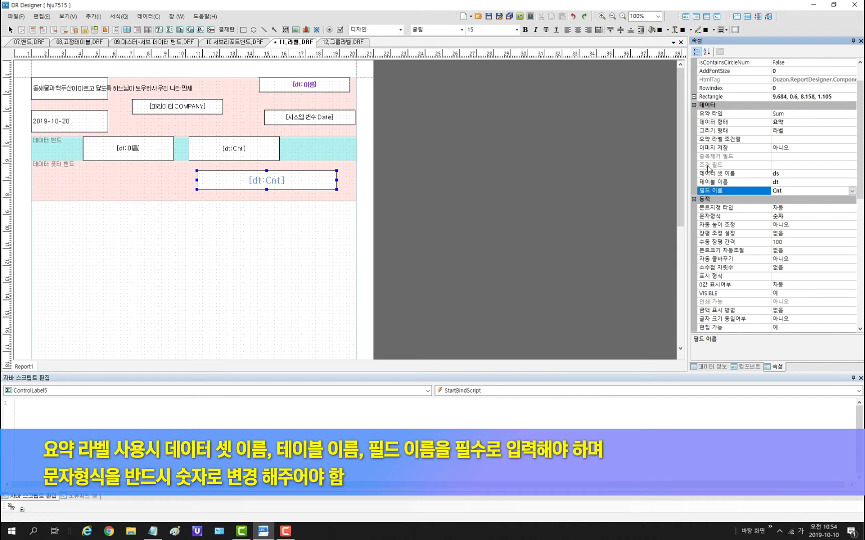
Step: Review the 문자형식 options of the footer summary label, keeping 숫자 selected
{"action": "left_click", "coordinate": [814, 217]}
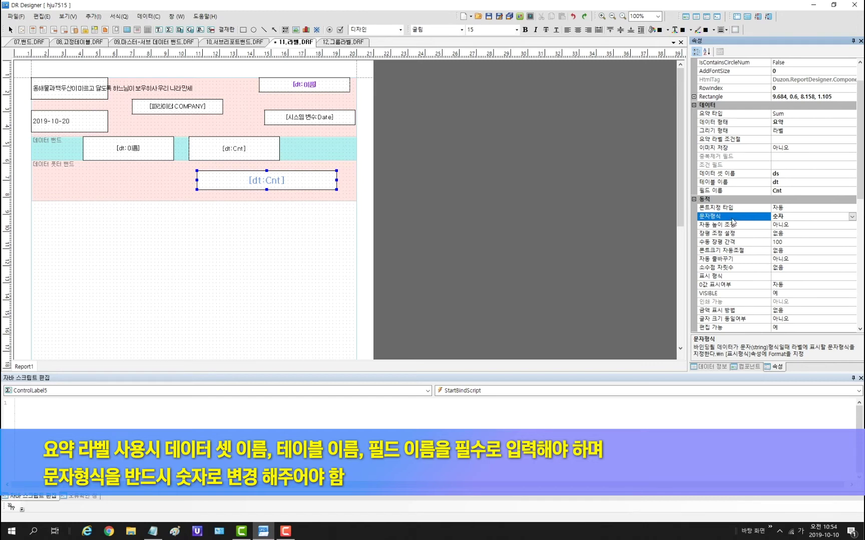
{"action": "left_click", "coordinate": [851, 216]}
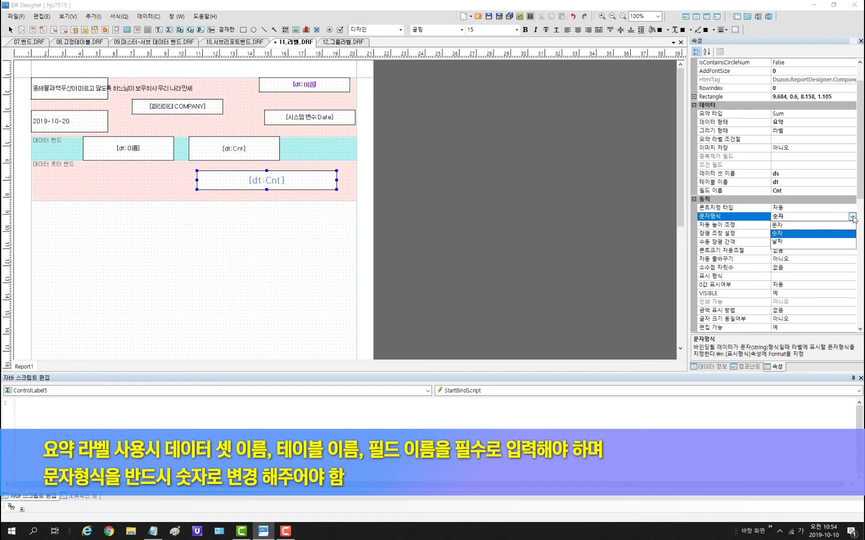
{"action": "left_click", "coordinate": [783, 233]}
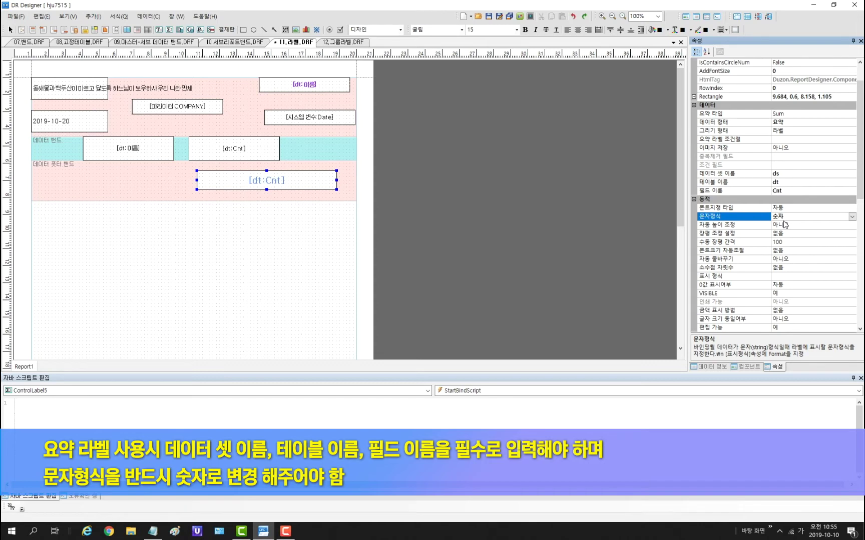
Step: Clear the footer summary label's data set name and re-enter it as ds
{"action": "left_click", "coordinate": [800, 173]}
{"action": "key", "text": "BackSpace"}
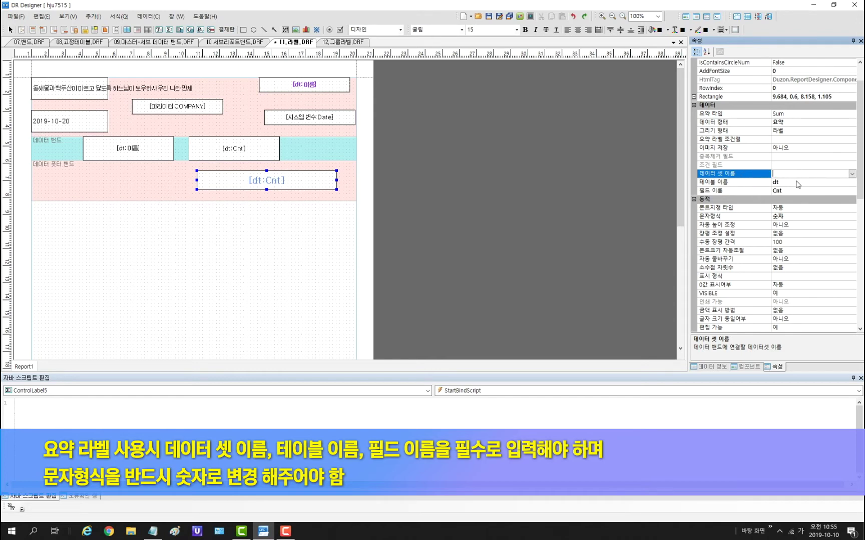
{"action": "type", "text": "ds"}
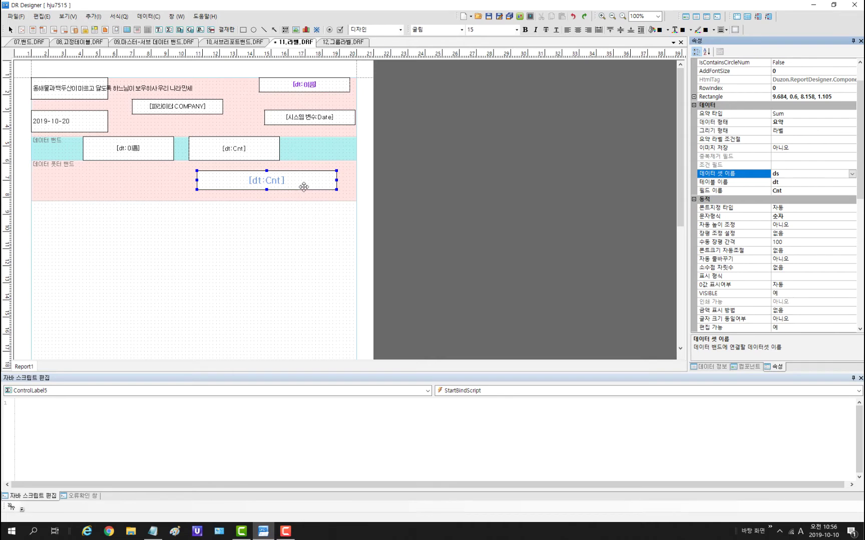
Step: Check the footer summary label's data set, table, field and 문자형식 settings against its output in the report preview
{"action": "left_click", "coordinate": [271, 180]}
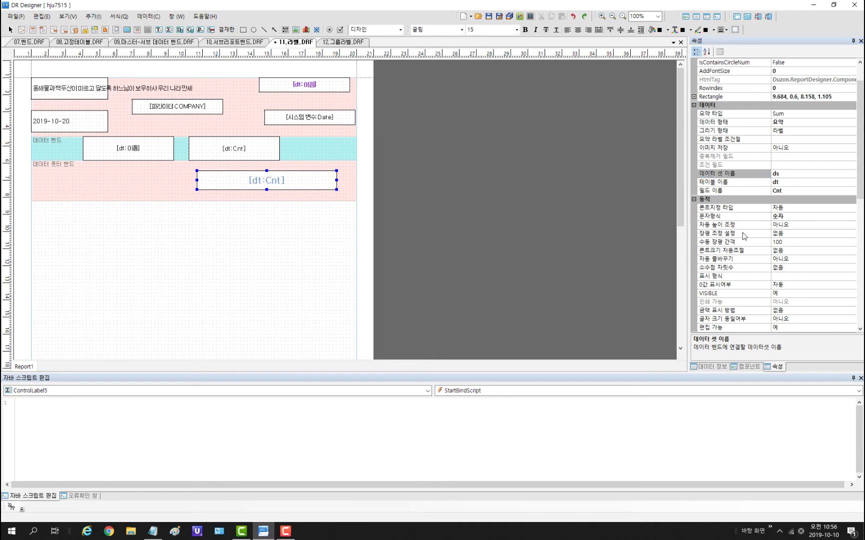
{"action": "left_click", "coordinate": [751, 174]}
{"action": "left_click", "coordinate": [755, 183]}
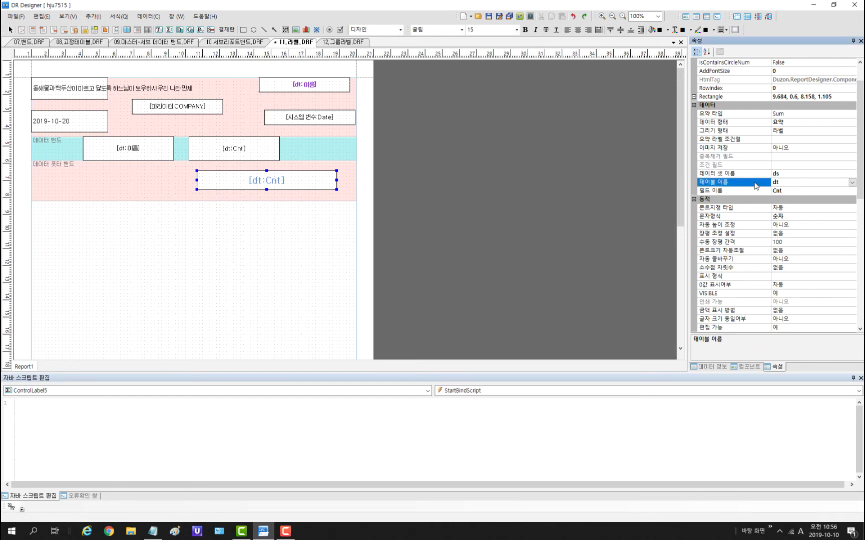
{"action": "left_click", "coordinate": [759, 193]}
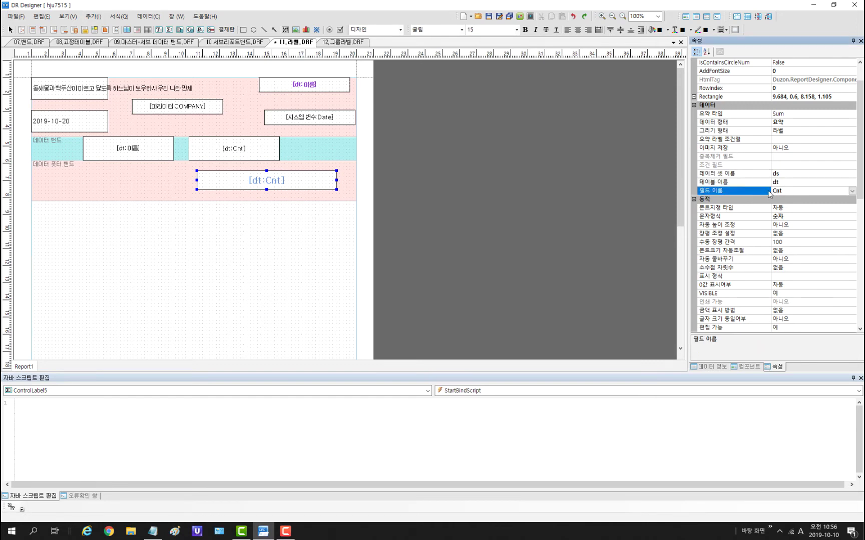
{"action": "left_click", "coordinate": [752, 218]}
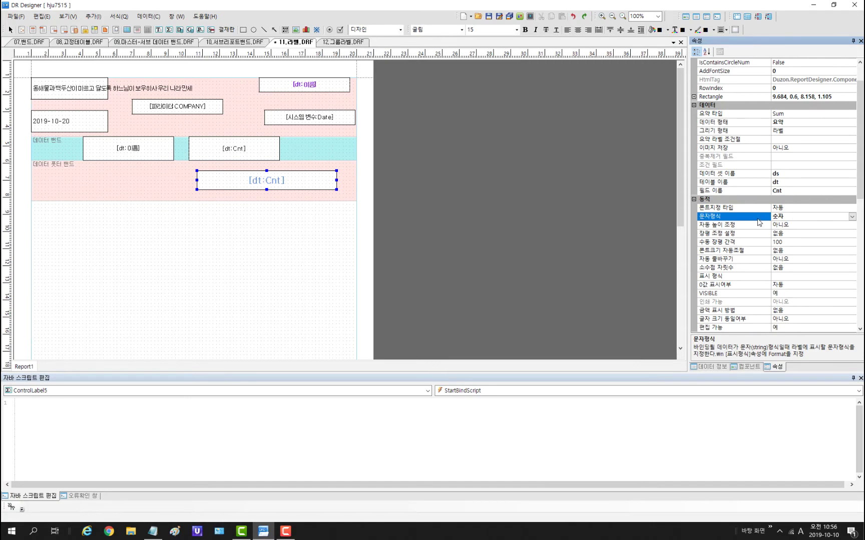
{"action": "left_click", "coordinate": [532, 18]}
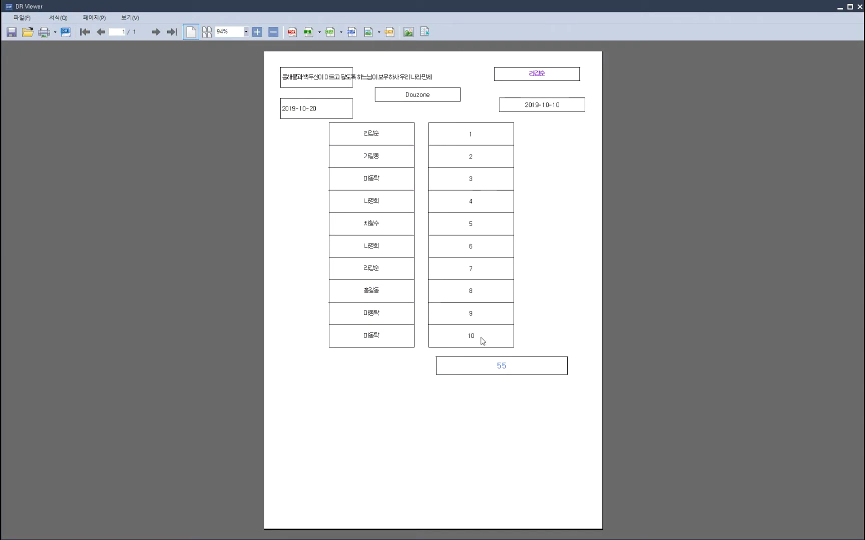
{"action": "left_click", "coordinate": [503, 368]}
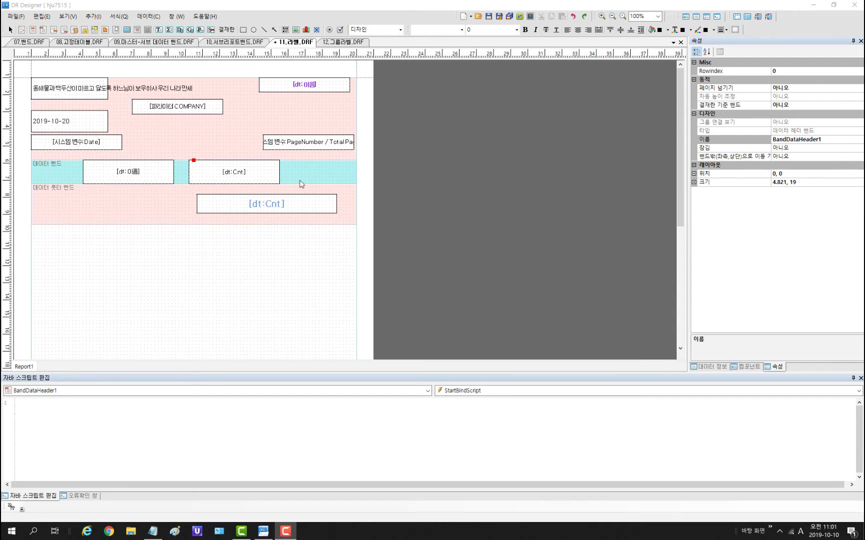
Step: Review the data type options of the header band's [파라미터:COMPANY] label
{"action": "left_click", "coordinate": [202, 109]}
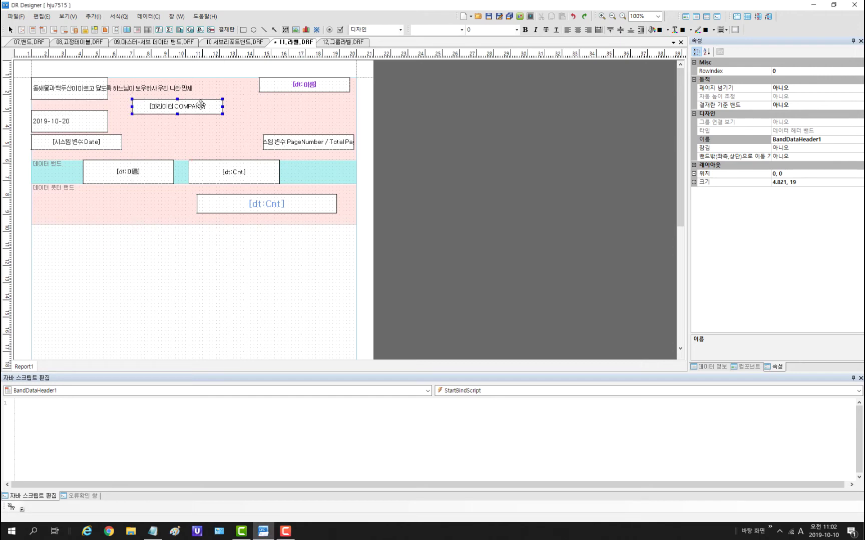
{"action": "scroll", "coordinate": [846, 110], "scroll_direction": "down", "scroll_amount": 3}
{"action": "scroll", "coordinate": [845, 109], "scroll_direction": "up", "scroll_amount": 3}
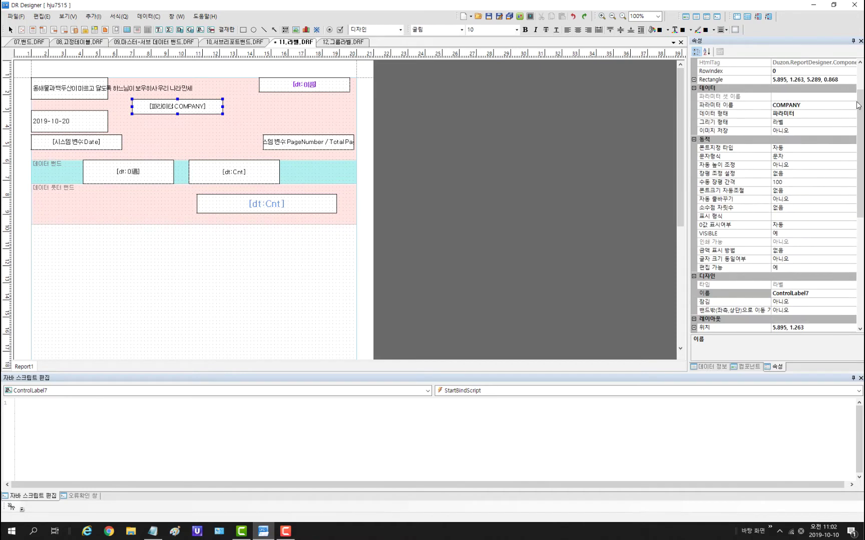
{"action": "left_click", "coordinate": [826, 114]}
{"action": "left_click", "coordinate": [851, 114]}
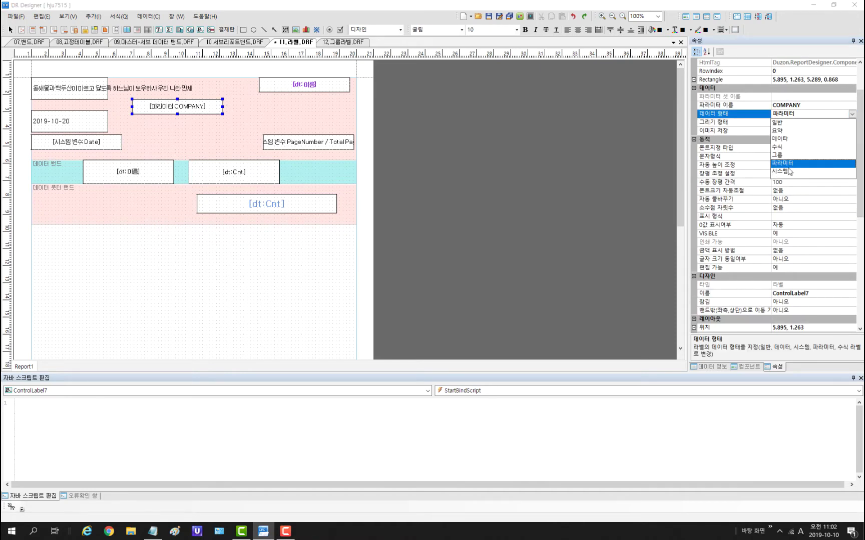
{"action": "left_click", "coordinate": [852, 114]}
Step: Check the COMPANY label's parameter name against its output in the report preview and close the preview
{"action": "left_click", "coordinate": [818, 107]}
{"action": "double_click", "coordinate": [819, 106]}
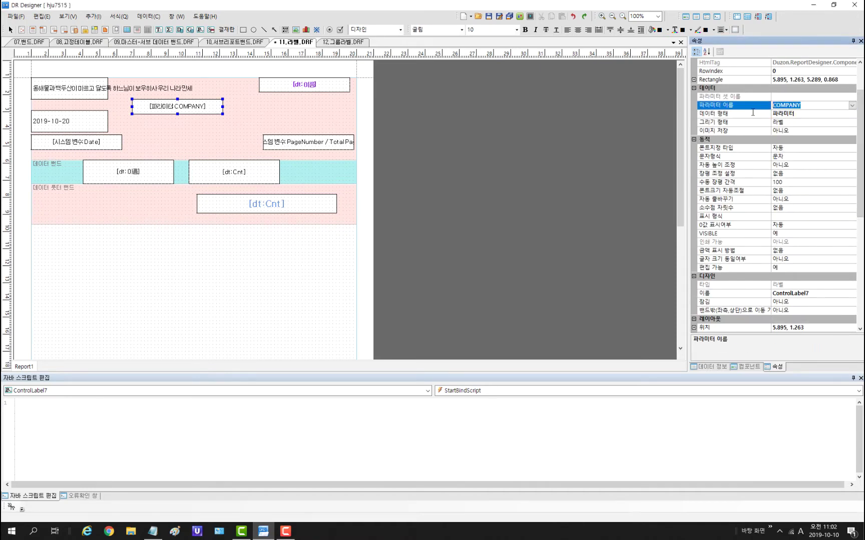
{"action": "left_click", "coordinate": [806, 106]}
{"action": "left_click", "coordinate": [531, 17]}
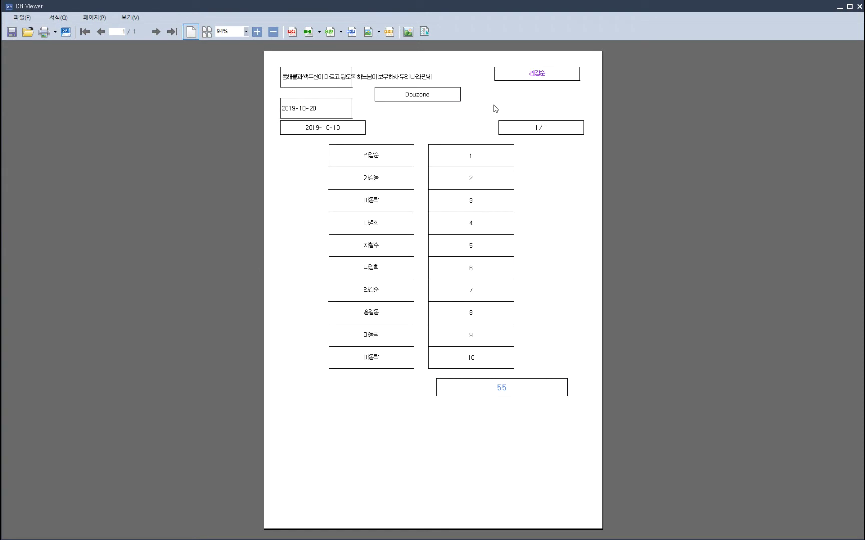
{"action": "left_click", "coordinate": [859, 7]}
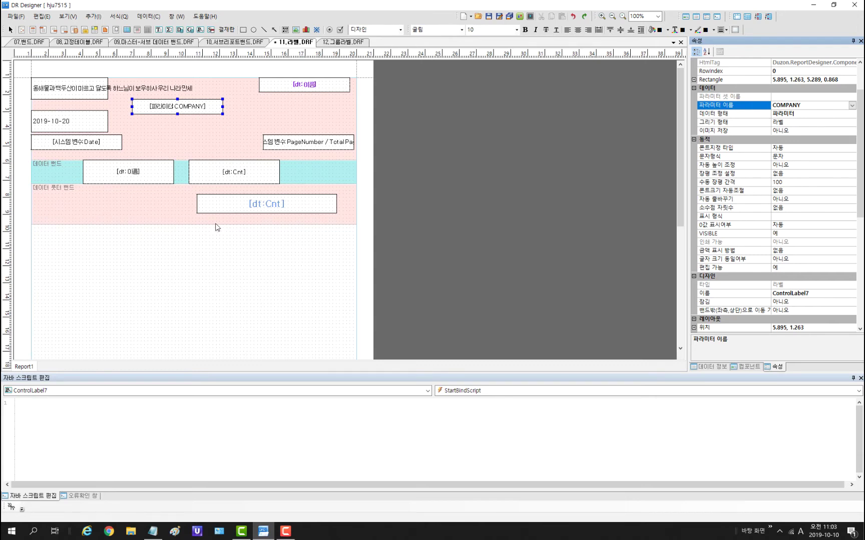
Step: Review the available 시스템 필드 이름 options for the header band's [시스템 변수:Date] label
{"action": "left_click", "coordinate": [76, 146]}
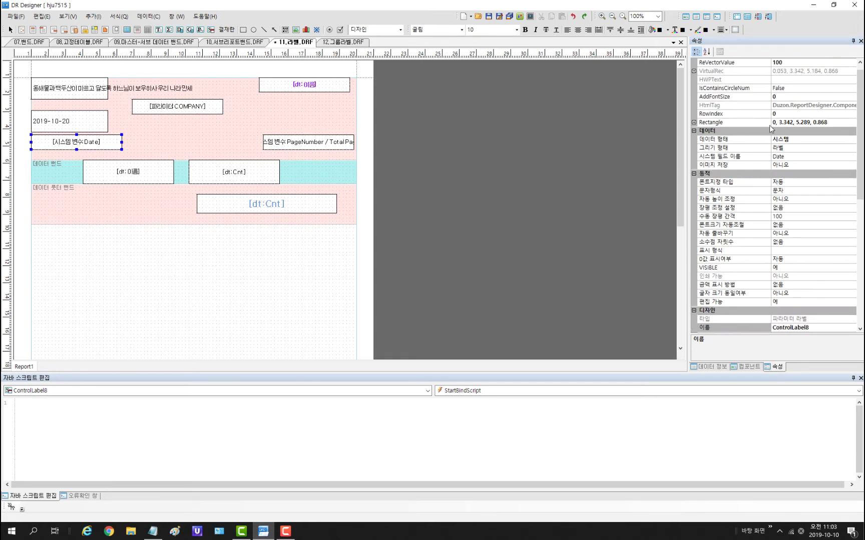
{"action": "left_click", "coordinate": [852, 157]}
{"action": "left_click", "coordinate": [852, 158]}
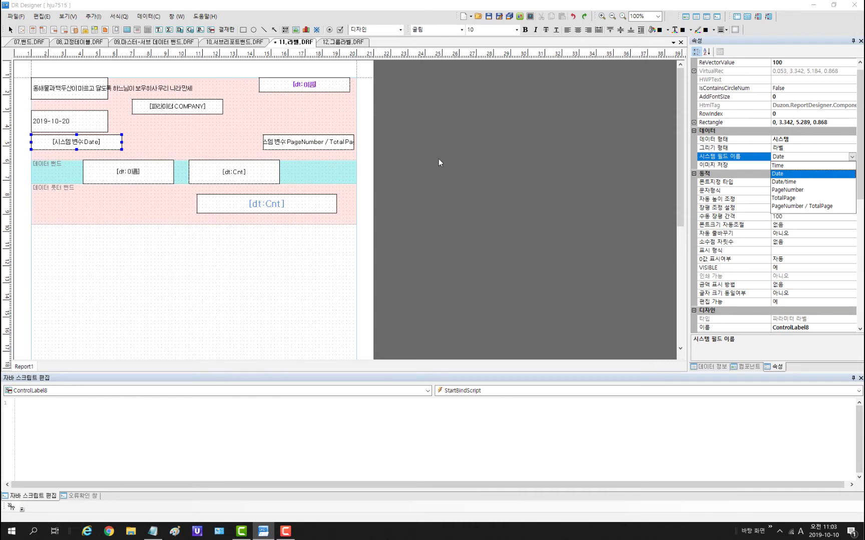
{"action": "left_click", "coordinate": [332, 125]}
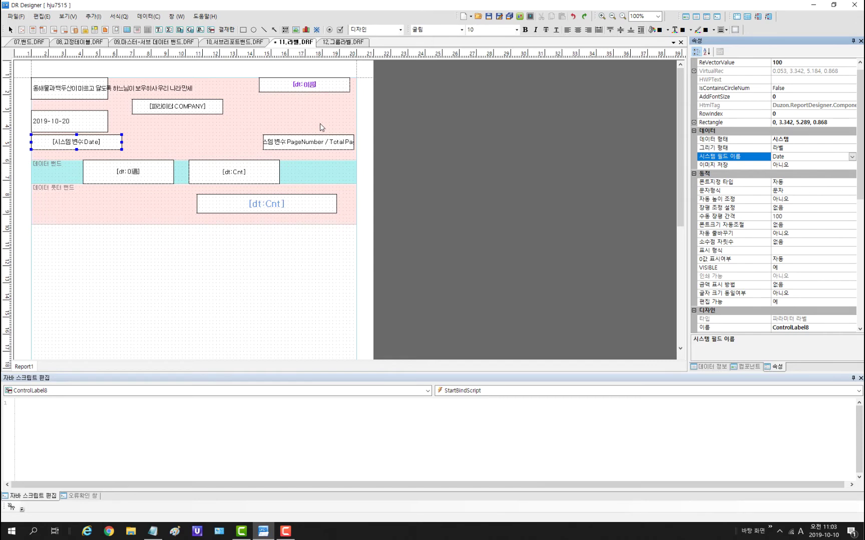
Step: Stretch the data band's [dt:이름] and [dt:Cnt] labels downward to a height of about 3.553
{"action": "left_click", "coordinate": [134, 178]}
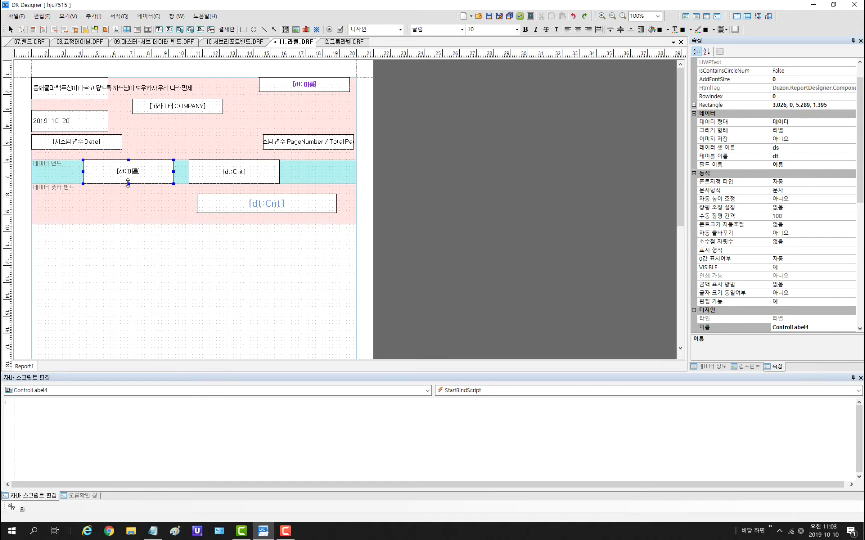
{"action": "left_click_drag", "start_coordinate": [128, 183], "coordinate": [128, 221]}
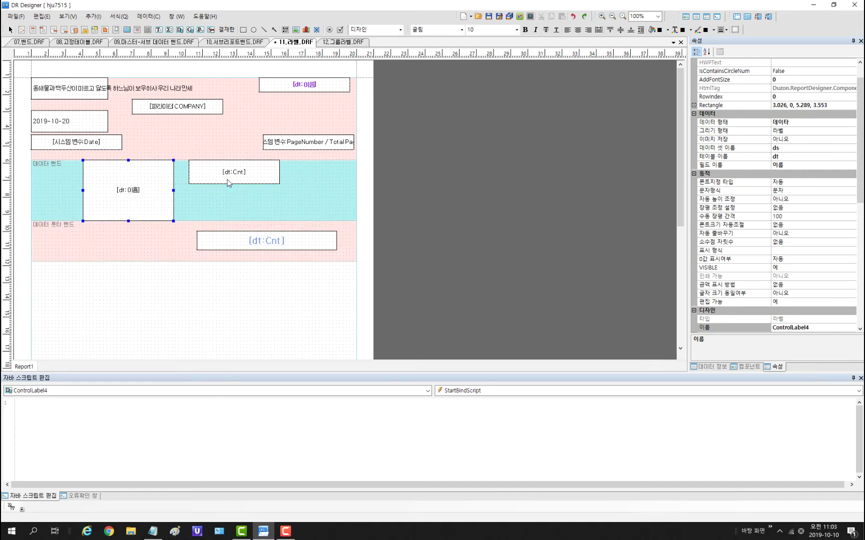
{"action": "left_click", "coordinate": [228, 184]}
{"action": "left_click_drag", "start_coordinate": [234, 184], "coordinate": [230, 221]}
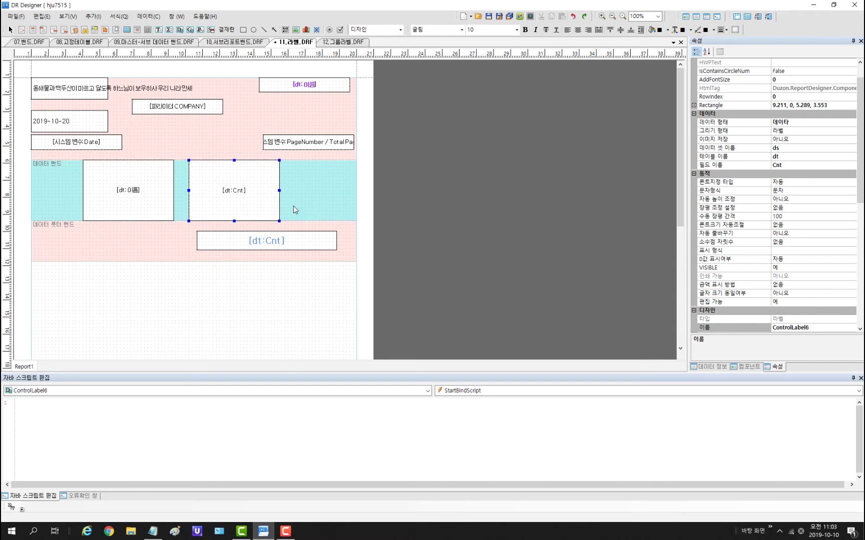
Step: Preview the report and check the output of the date and PageNumber / TotalPage system labels
{"action": "left_click", "coordinate": [294, 205]}
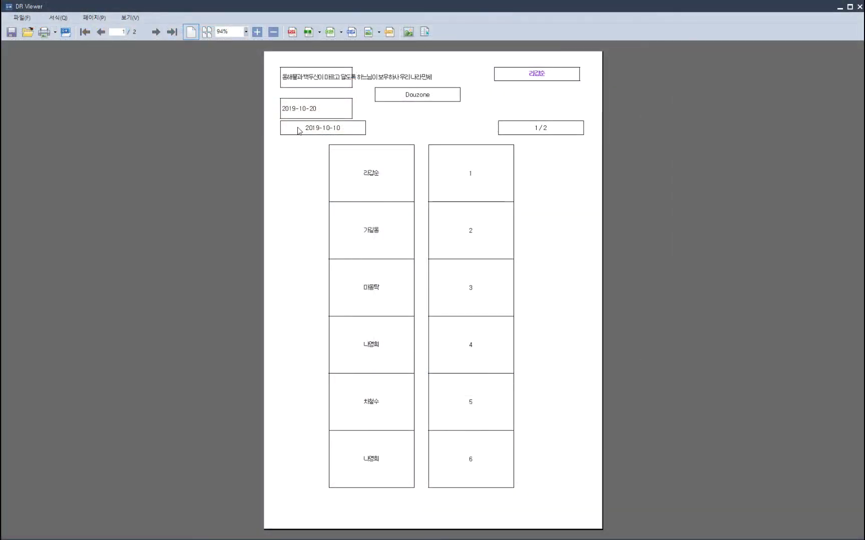
{"action": "left_click", "coordinate": [298, 131]}
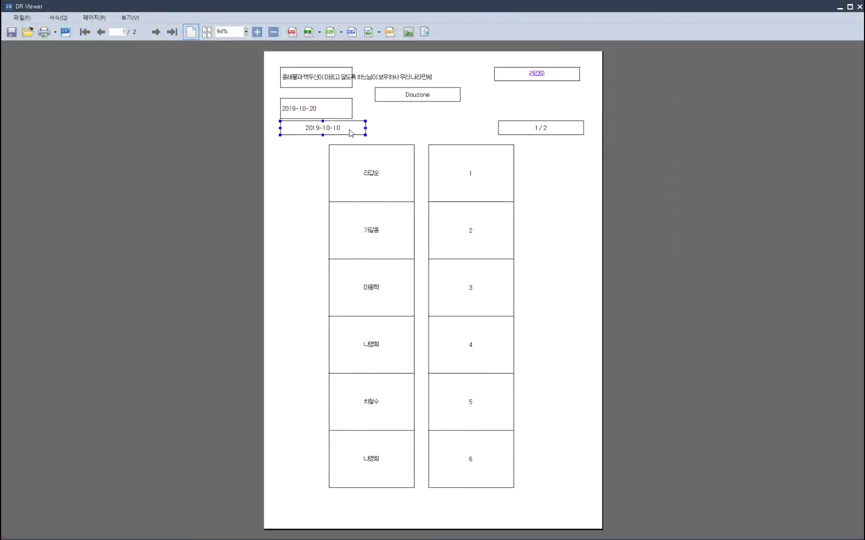
{"action": "left_click", "coordinate": [561, 131]}
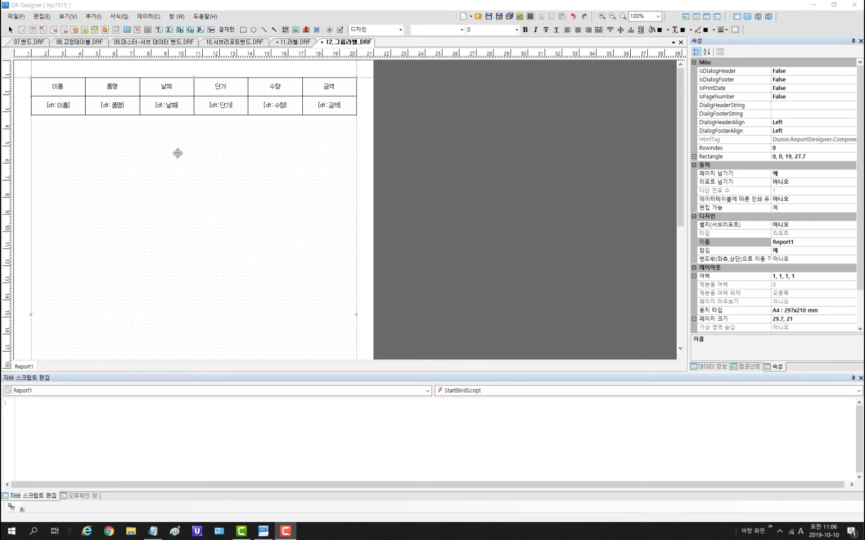
Step: Preview 12.그룹라벨.DRF to examine how the group label merges repeated values, and close the preview
{"action": "left_click", "coordinate": [529, 16]}
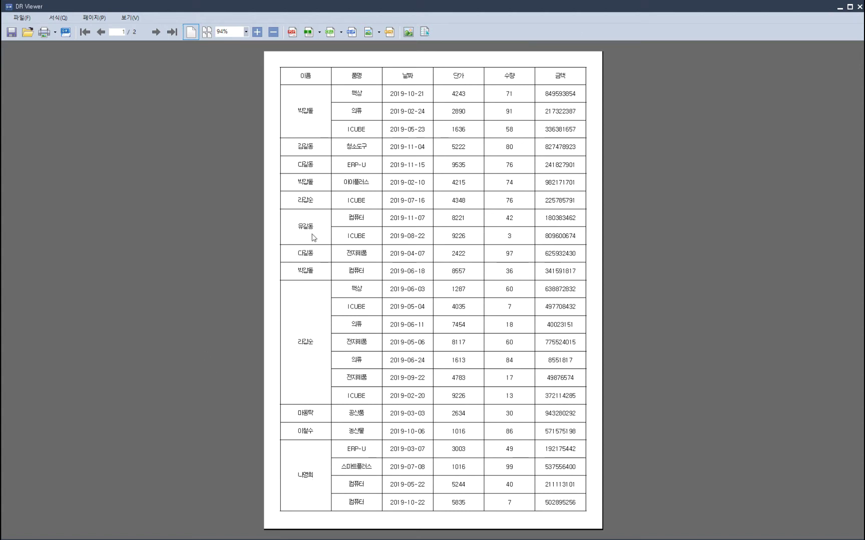
{"action": "key", "text": "Escape"}
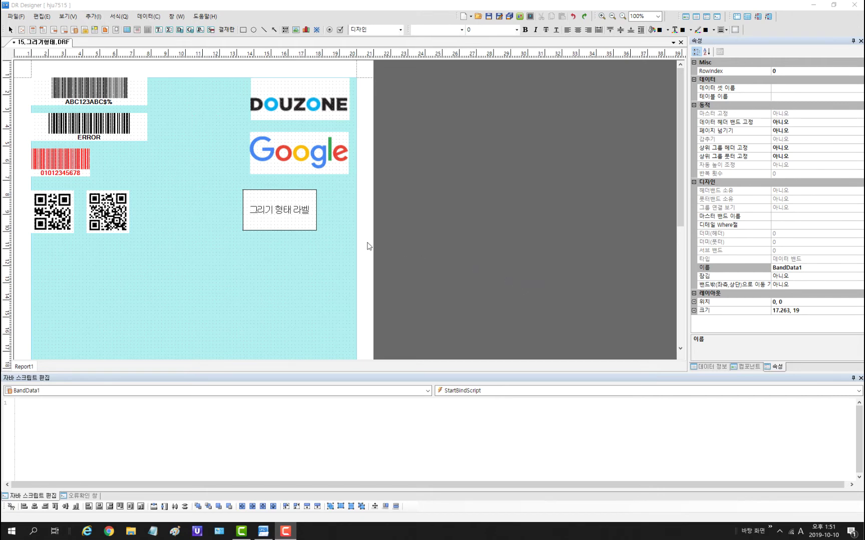
Step: Compare the 그리기 형태 setting of the 그리기 형태 라벨 text label with those of the Google and DOUZONE image labels
{"action": "left_click", "coordinate": [264, 219]}
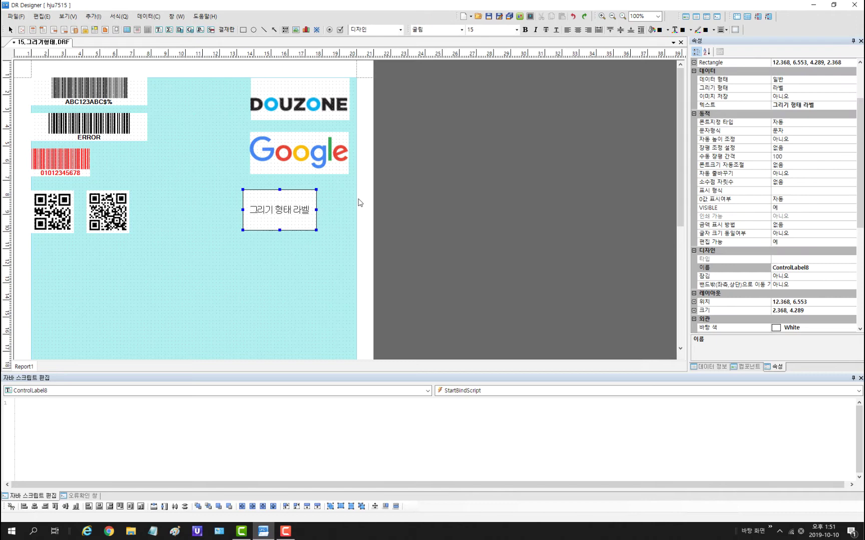
{"action": "left_click", "coordinate": [798, 90]}
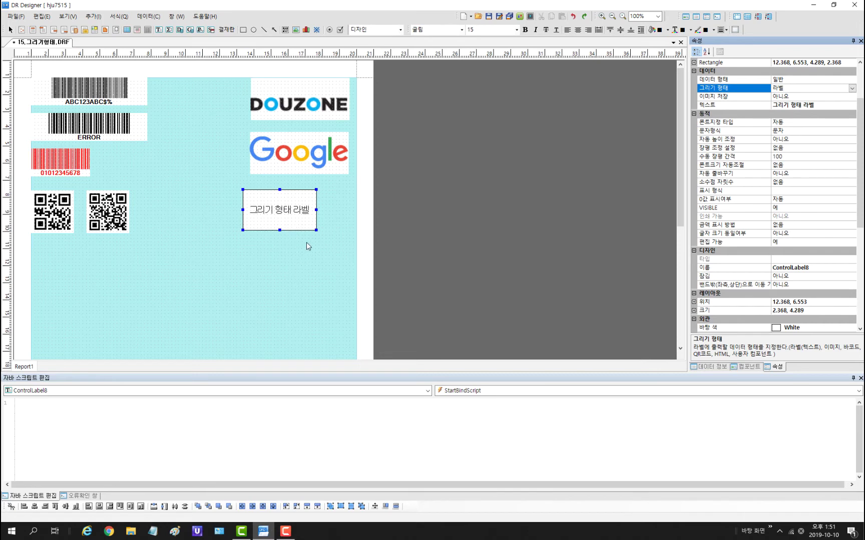
{"action": "left_click", "coordinate": [319, 150]}
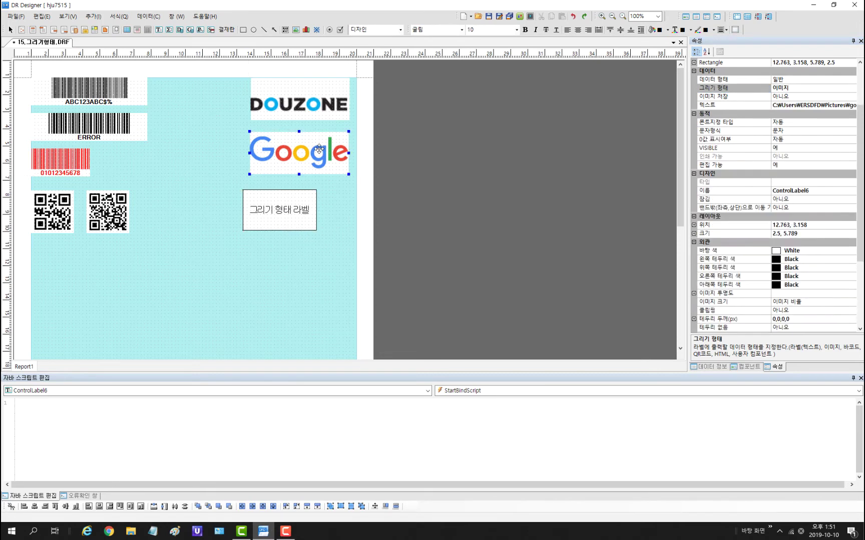
{"action": "left_click", "coordinate": [309, 107]}
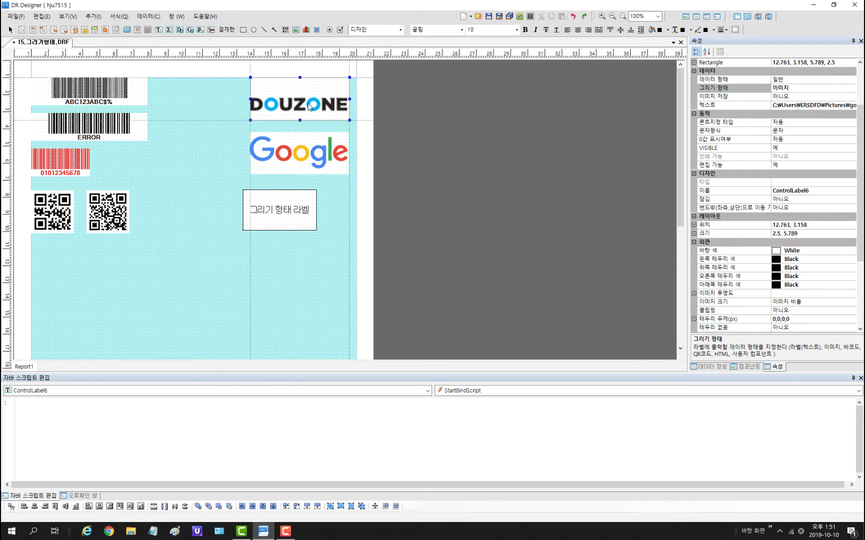
{"action": "left_click", "coordinate": [305, 154]}
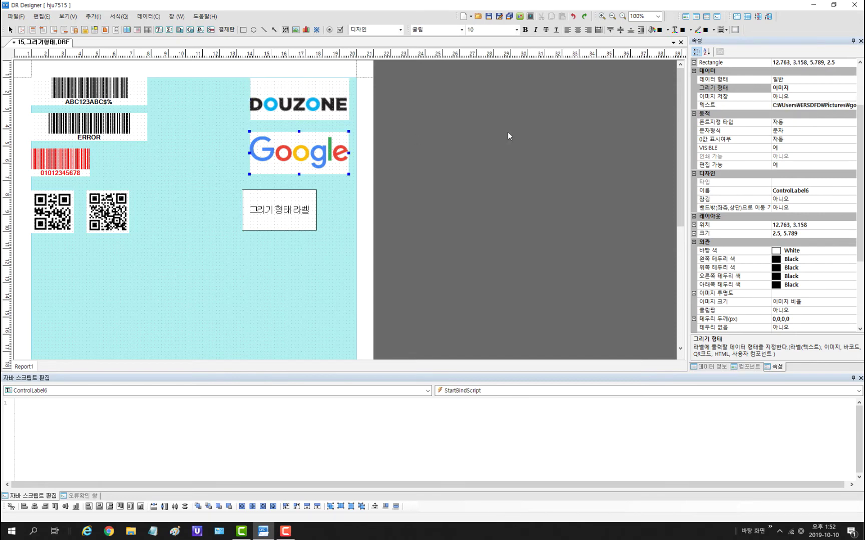
Step: Browse the Google label's image file source without changing it, and compare its 텍스트 value with the DOUZONE label's image URL
{"action": "left_click", "coordinate": [802, 106]}
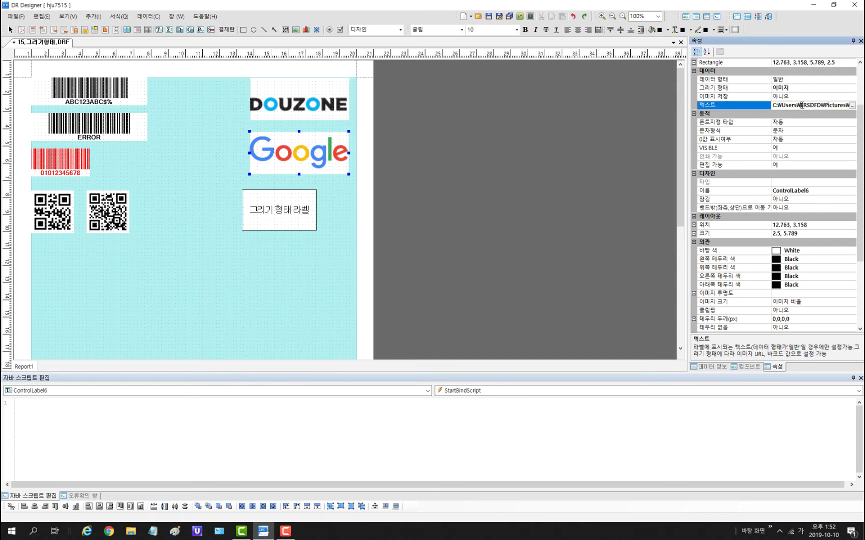
{"action": "left_click", "coordinate": [852, 105]}
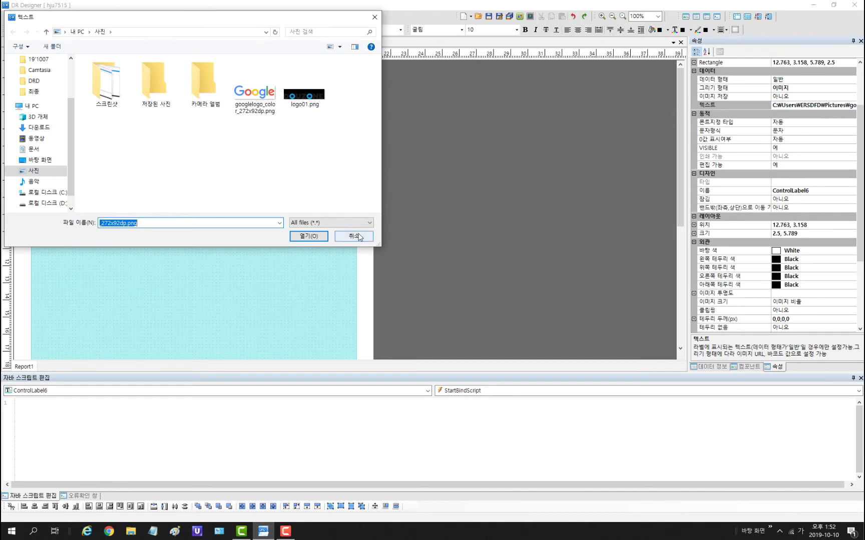
{"action": "left_click", "coordinate": [353, 236]}
{"action": "left_click", "coordinate": [315, 116]}
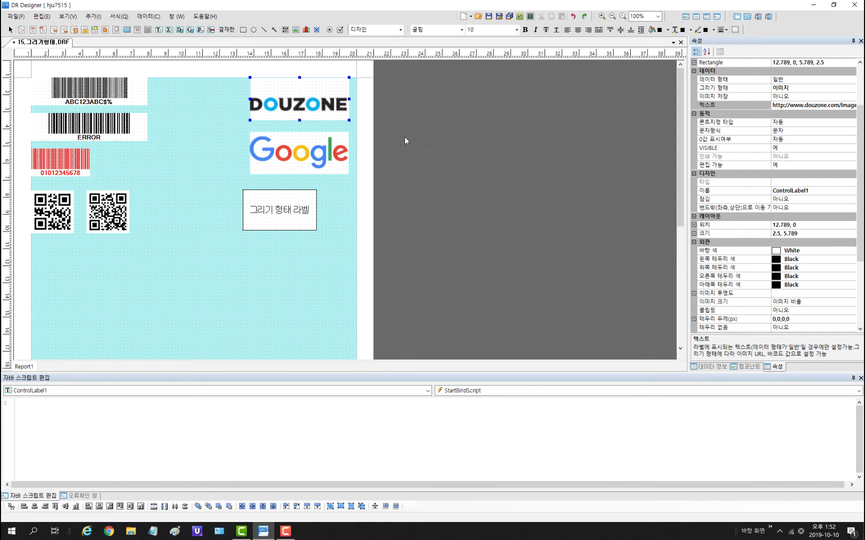
{"action": "left_click", "coordinate": [307, 161]}
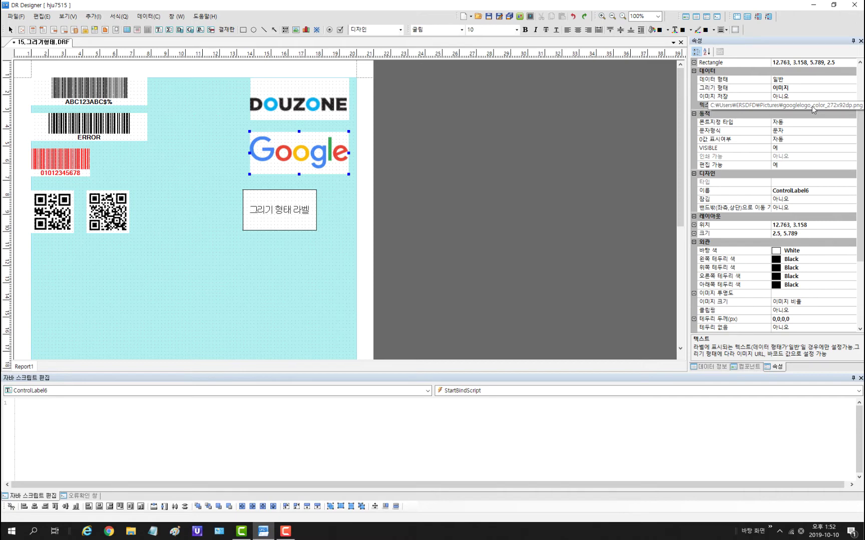
{"action": "left_click", "coordinate": [811, 106]}
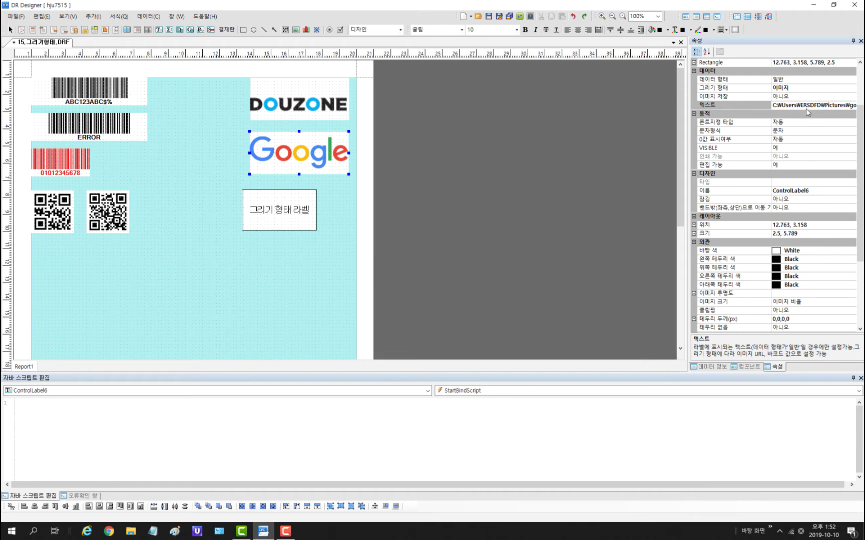
Step: Review the 이미지 저장 options for the Google image label
{"action": "left_click", "coordinate": [749, 97]}
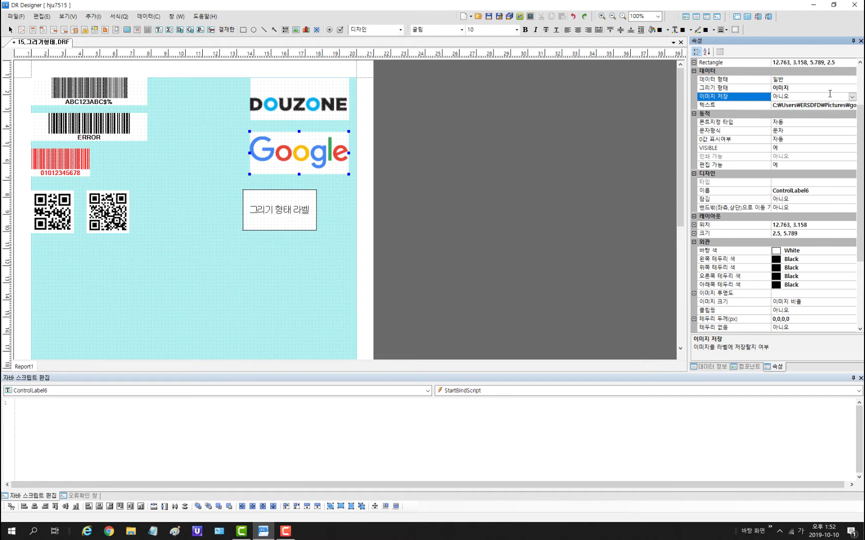
{"action": "left_click", "coordinate": [851, 97]}
{"action": "left_click", "coordinate": [804, 106]}
Step: Examine the list of 바코드 타입 options for the ABC123ABC$% barcode label
{"action": "left_click", "coordinate": [130, 96]}
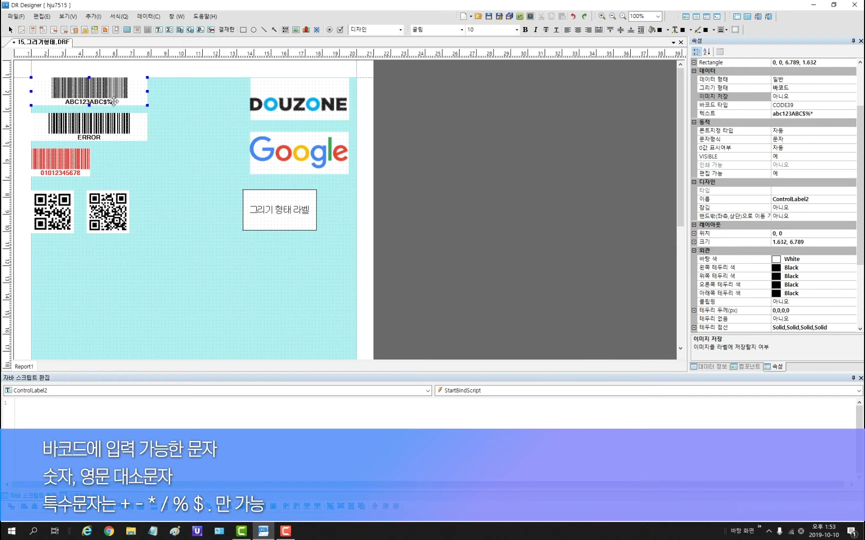
{"action": "left_click", "coordinate": [845, 106]}
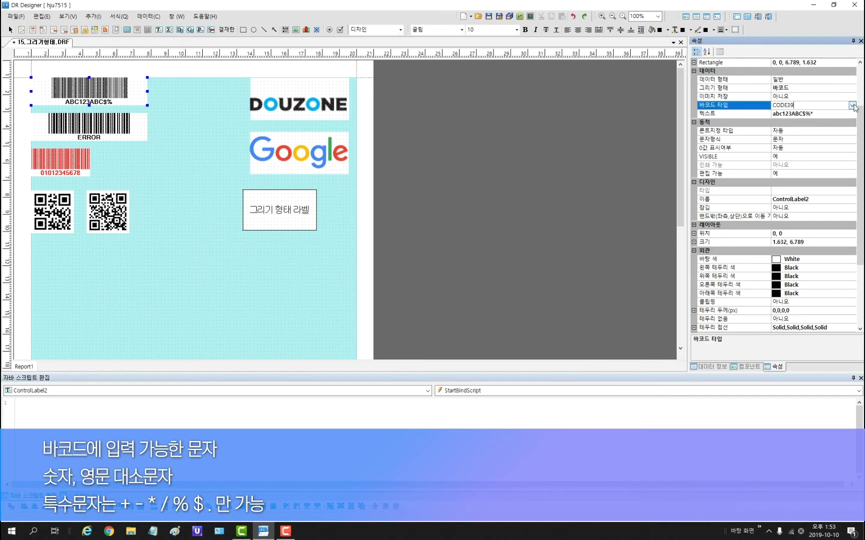
{"action": "left_click", "coordinate": [852, 105]}
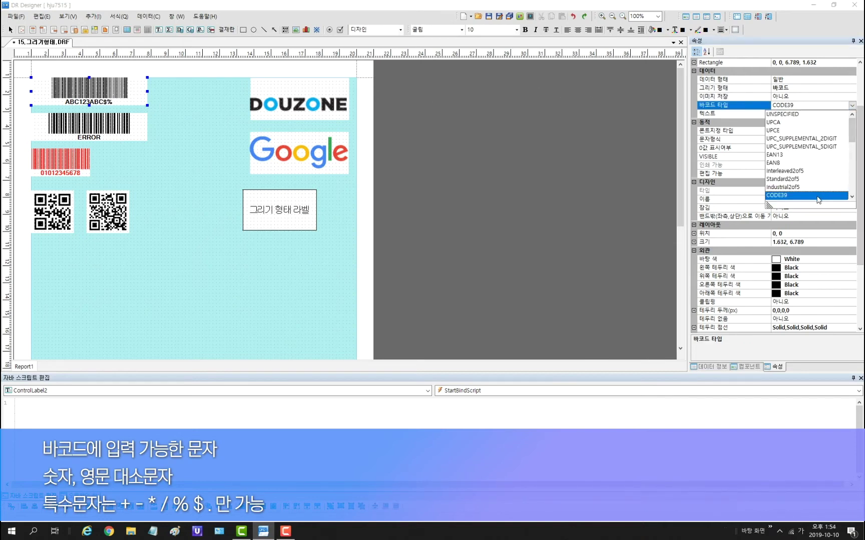
{"action": "scroll", "coordinate": [812, 182], "scroll_direction": "down", "scroll_amount": 1}
{"action": "scroll", "coordinate": [806, 172], "scroll_direction": "down", "scroll_amount": 1}
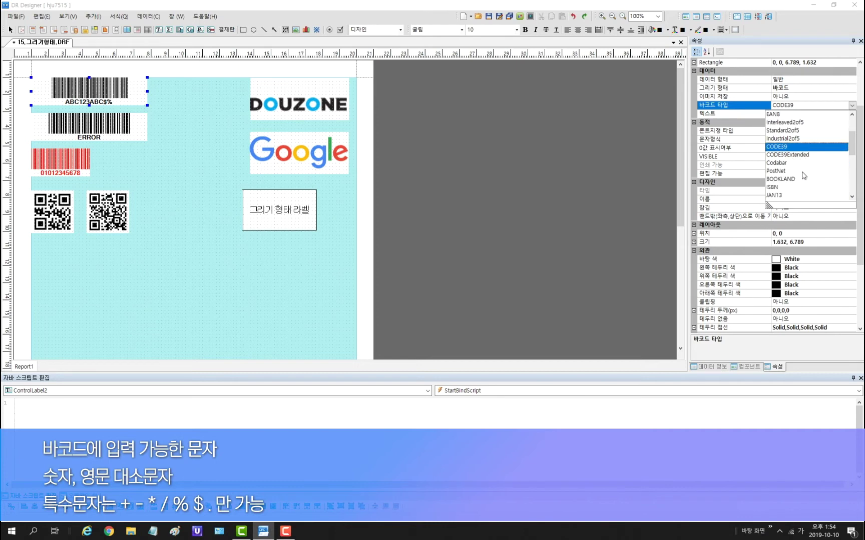
{"action": "scroll", "coordinate": [810, 172], "scroll_direction": "down", "scroll_amount": 2}
{"action": "scroll", "coordinate": [811, 172], "scroll_direction": "down", "scroll_amount": 3}
{"action": "scroll", "coordinate": [813, 170], "scroll_direction": "up", "scroll_amount": 5}
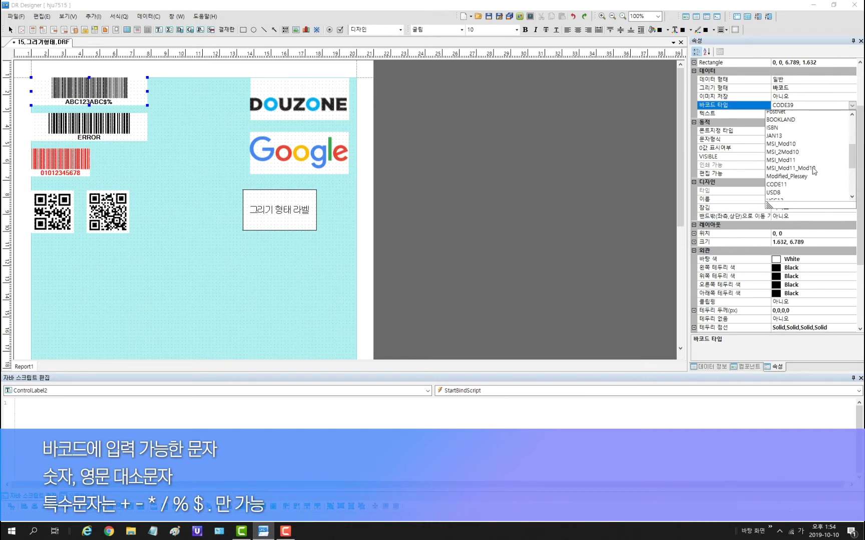
{"action": "left_click", "coordinate": [852, 106]}
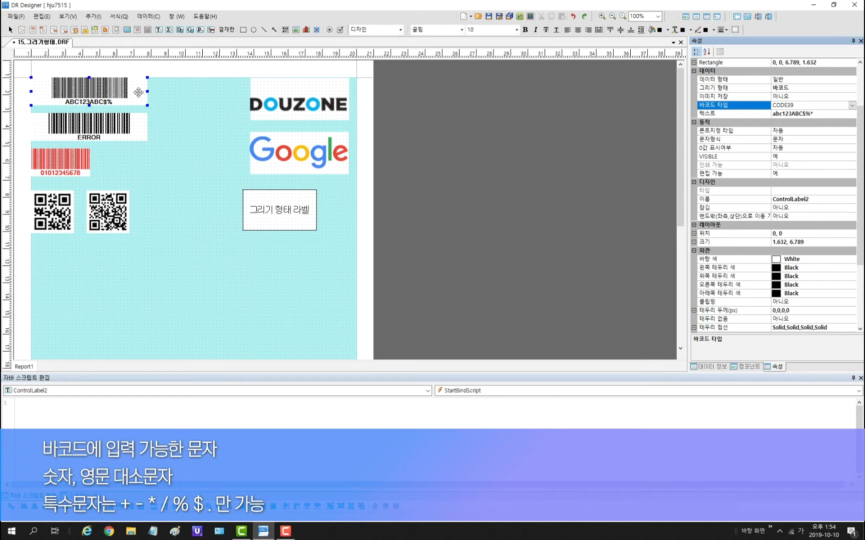
Step: Inspect the ERROR barcode label's text, and widen the red numeric barcode label below it to about 6.632
{"action": "left_click", "coordinate": [79, 133]}
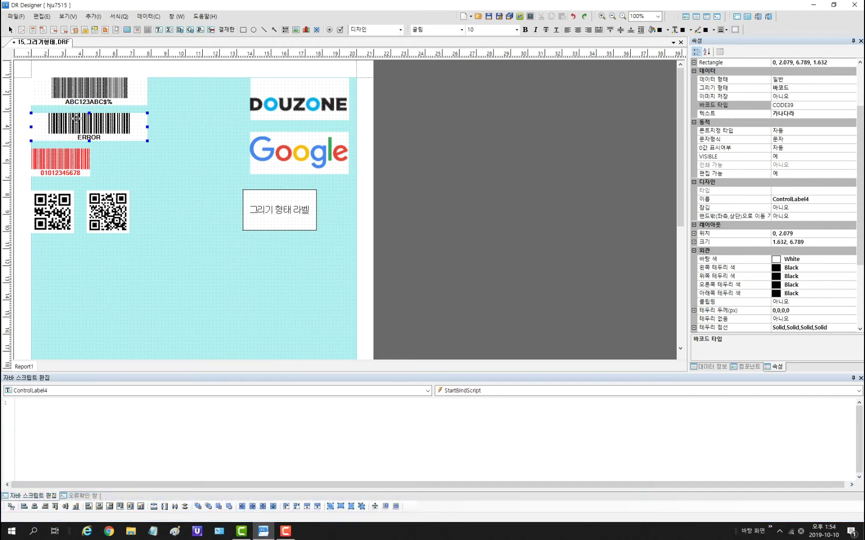
{"action": "left_click", "coordinate": [43, 160]}
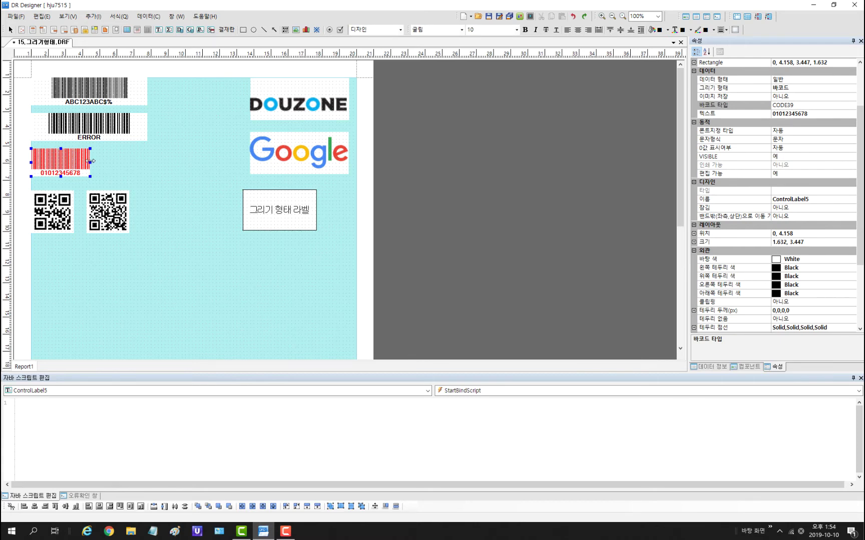
{"action": "left_click_drag", "start_coordinate": [91, 161], "coordinate": [145, 160]}
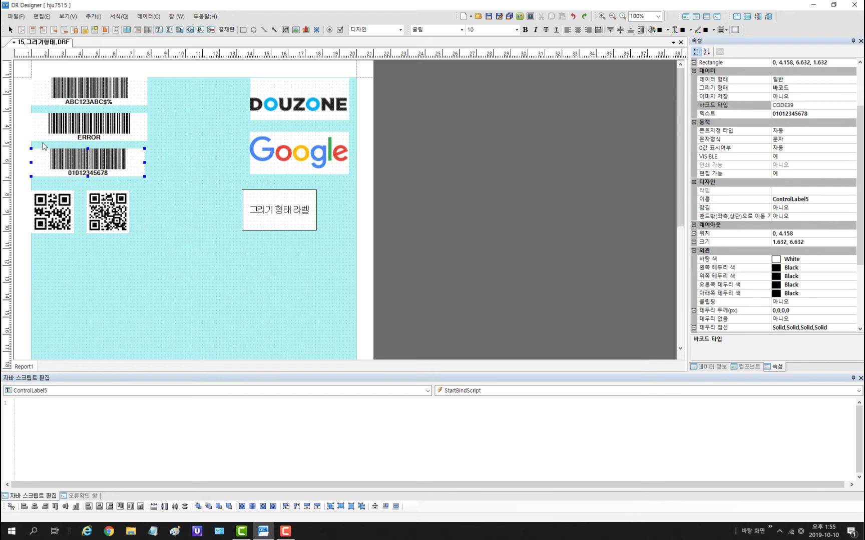
Step: Compare the 텍스트 values and QR code settings of the two QR code labels
{"action": "left_click", "coordinate": [49, 204]}
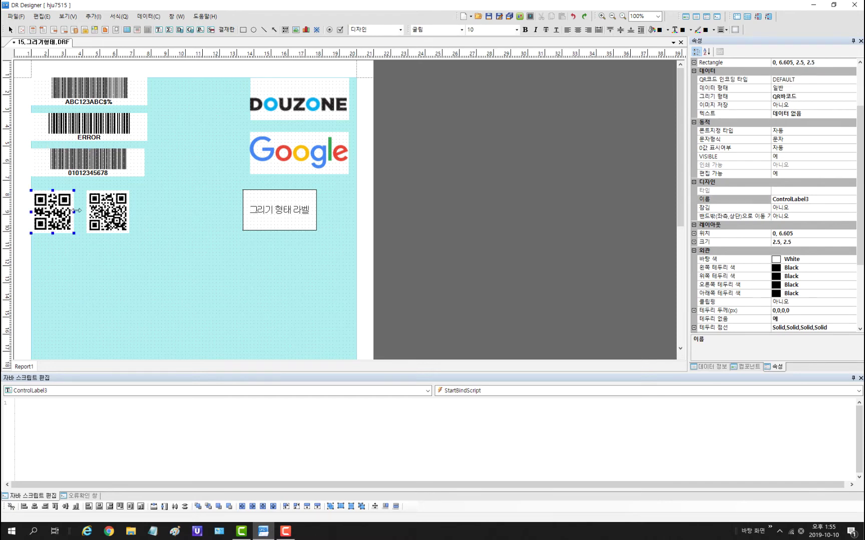
{"action": "left_click", "coordinate": [107, 212]}
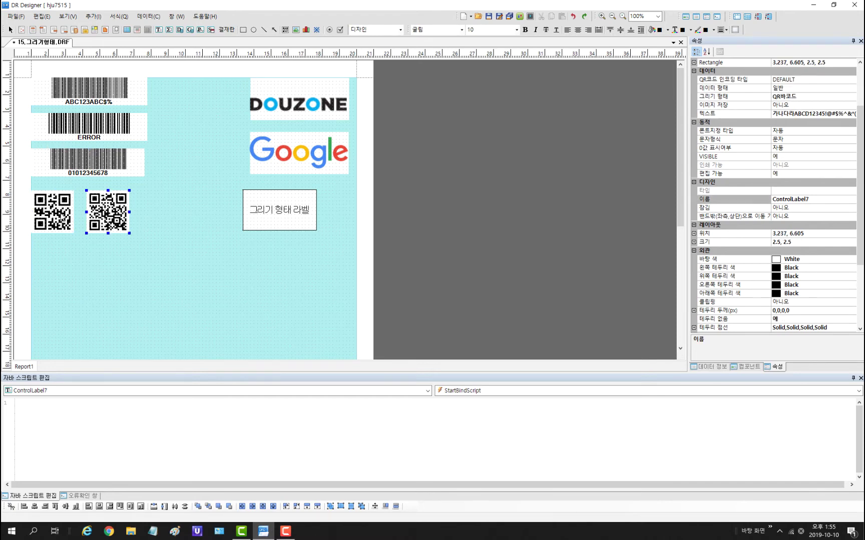
{"action": "key", "text": "Tab"}
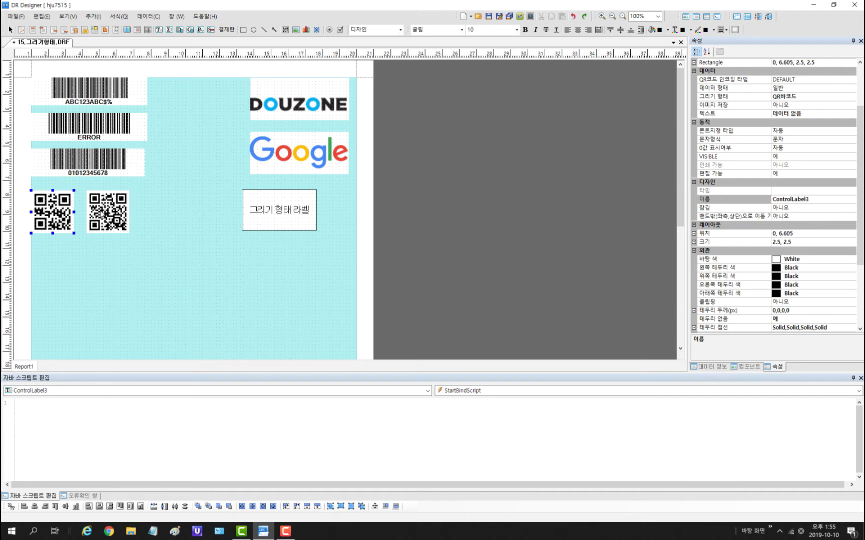
{"action": "left_click", "coordinate": [103, 213]}
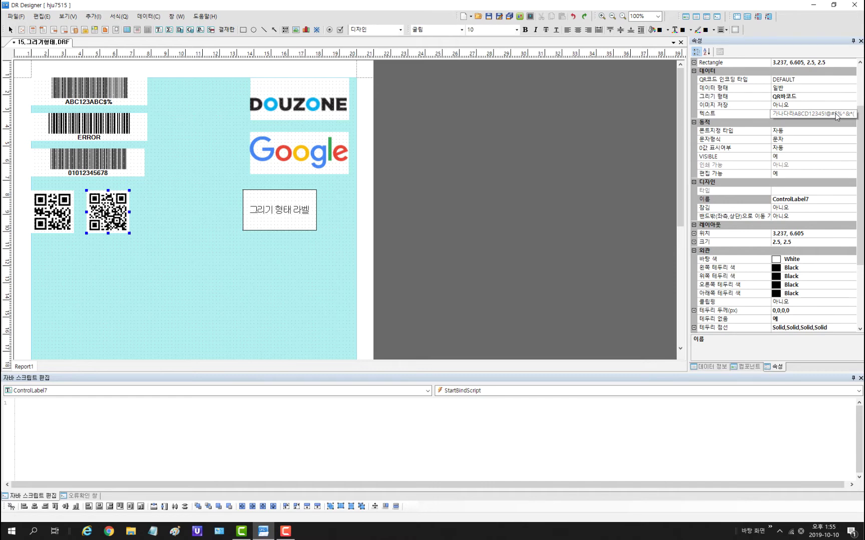
Step: Examine the QR코드 인코딩 타입 options of the second QR code label
{"action": "left_click", "coordinate": [156, 216]}
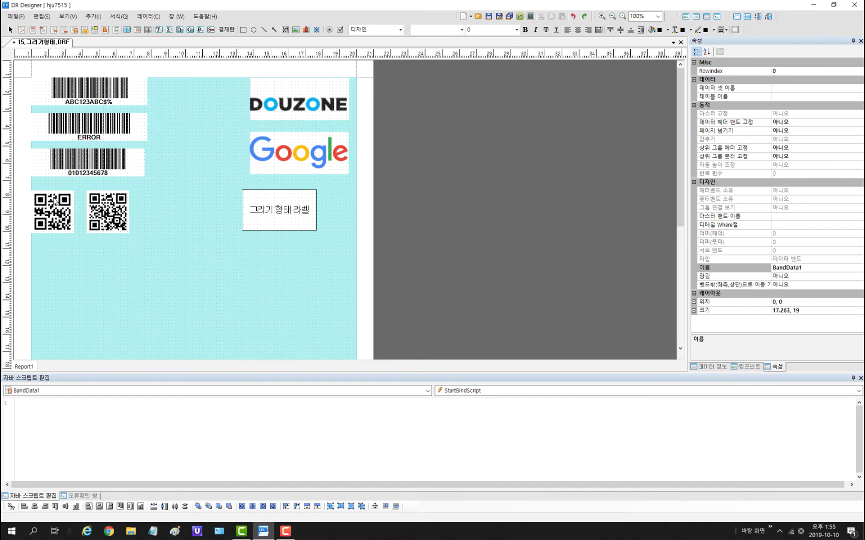
{"action": "left_click", "coordinate": [97, 207]}
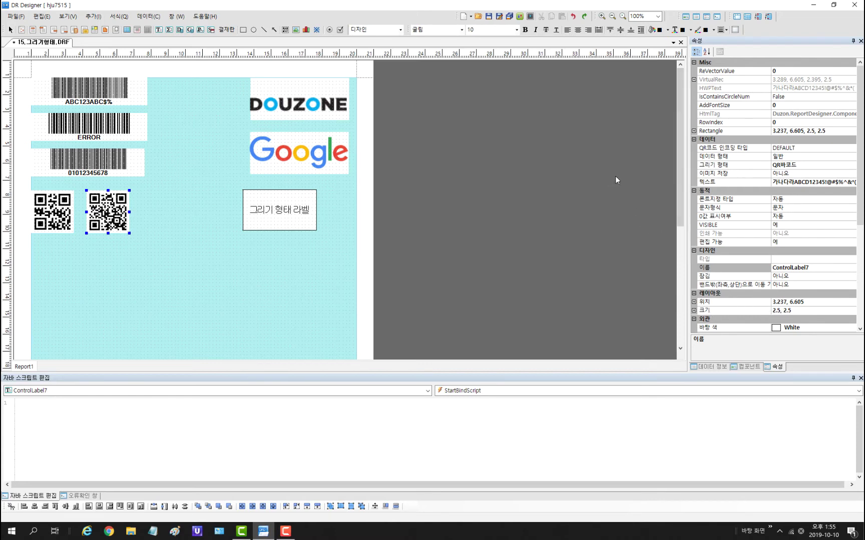
{"action": "left_click", "coordinate": [850, 149]}
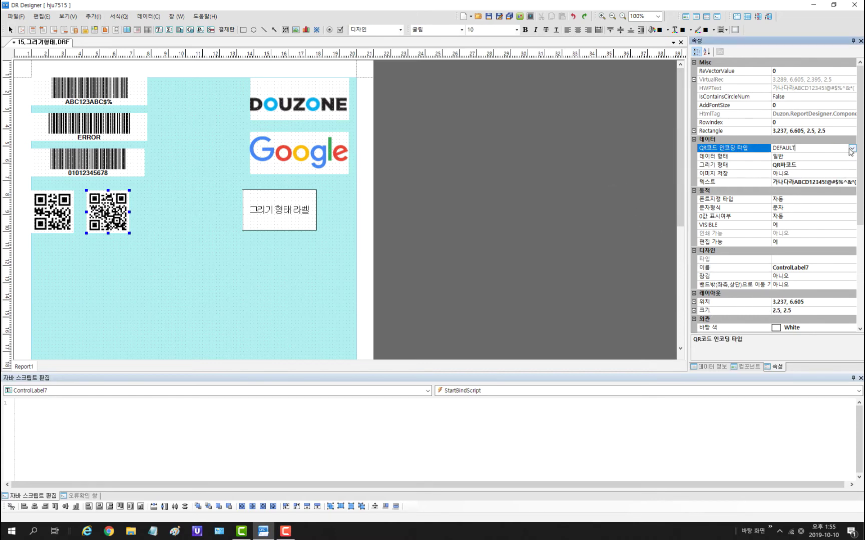
{"action": "left_click", "coordinate": [851, 149]}
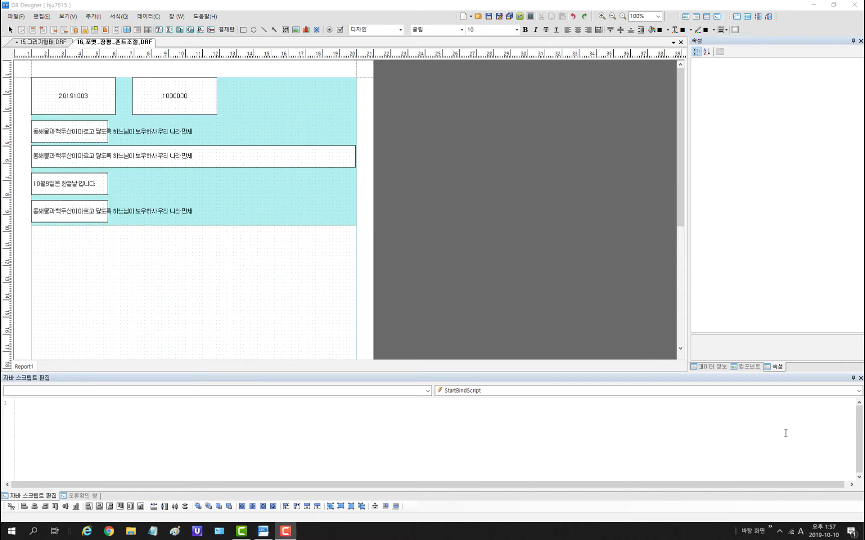
Step: Examine the 문자형식 options and the 표시 형식 property of the 20191003 label in 16.포맷_장평_폰트조절.DRF
{"action": "left_click", "coordinate": [73, 96]}
{"action": "left_click", "coordinate": [70, 96]}
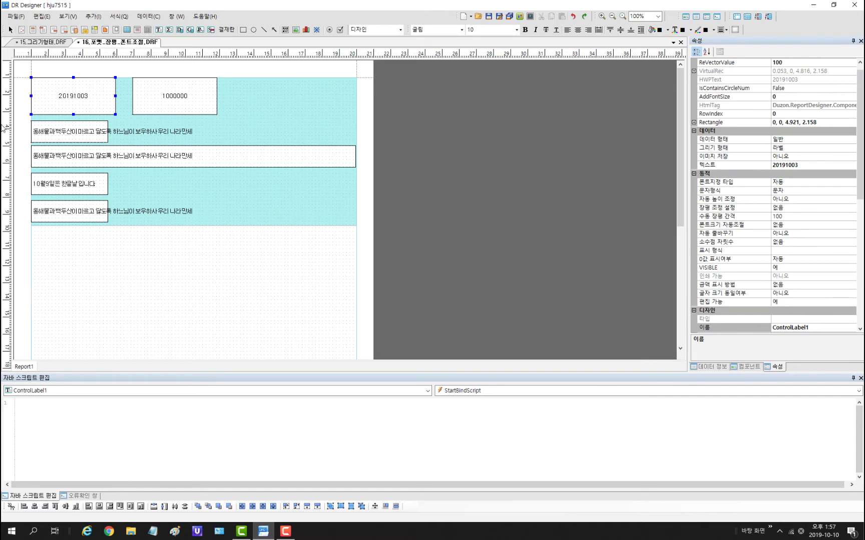
{"action": "left_click", "coordinate": [726, 191]}
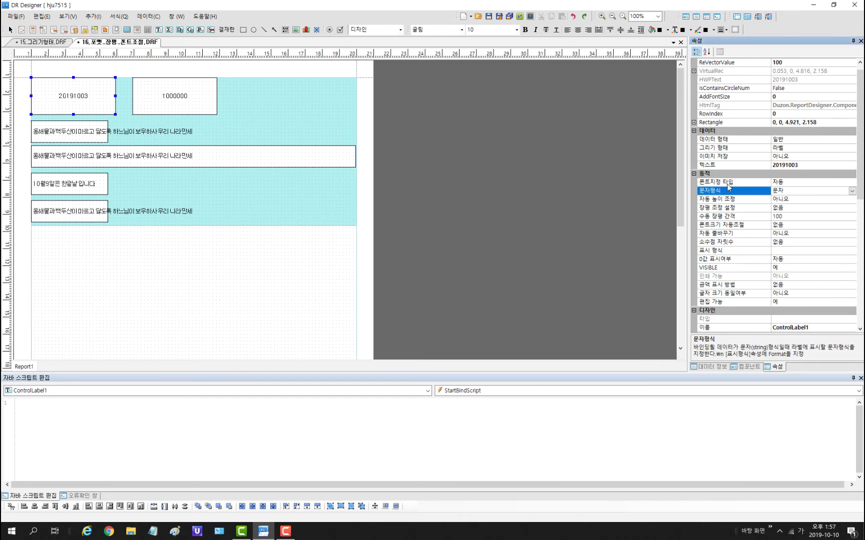
{"action": "left_click", "coordinate": [727, 252]}
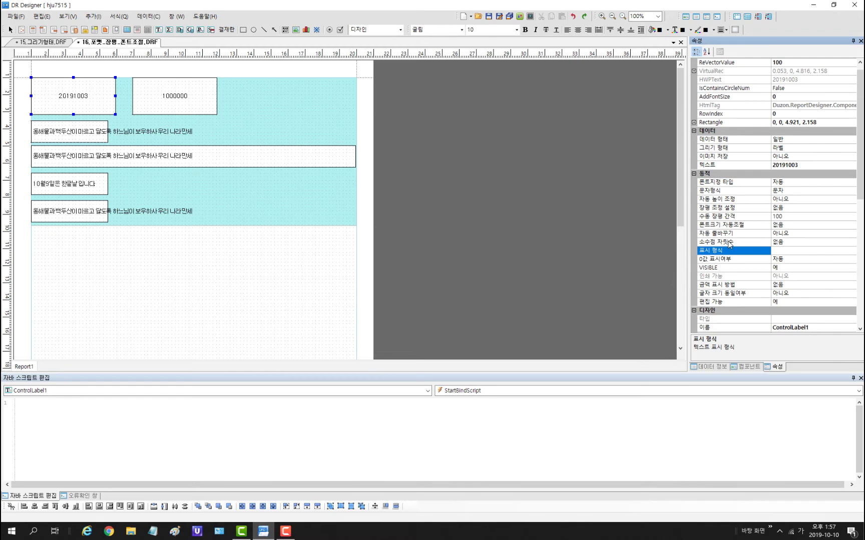
{"action": "left_click", "coordinate": [741, 193]}
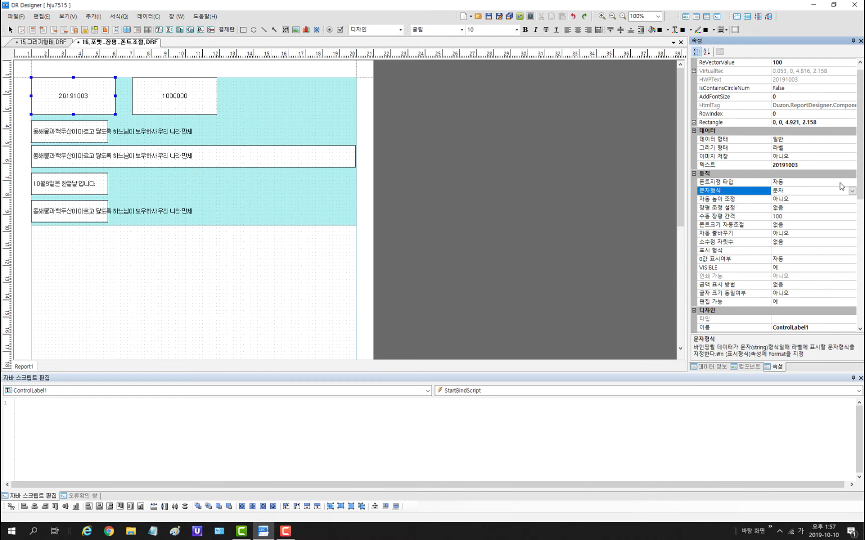
{"action": "left_click", "coordinate": [853, 191]}
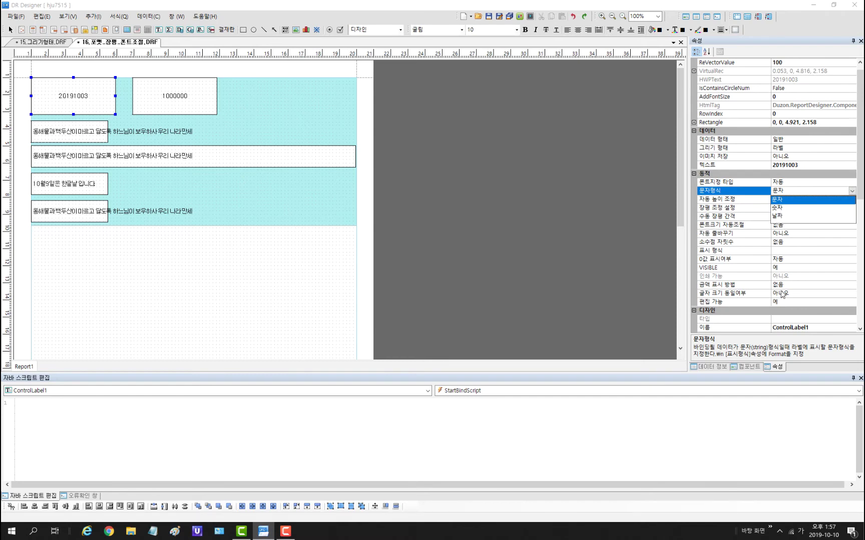
Step: Set the 20191003 label's 표시 형식 to yyyy년MM월dd일 and check it in the report preview
{"action": "left_click", "coordinate": [785, 252]}
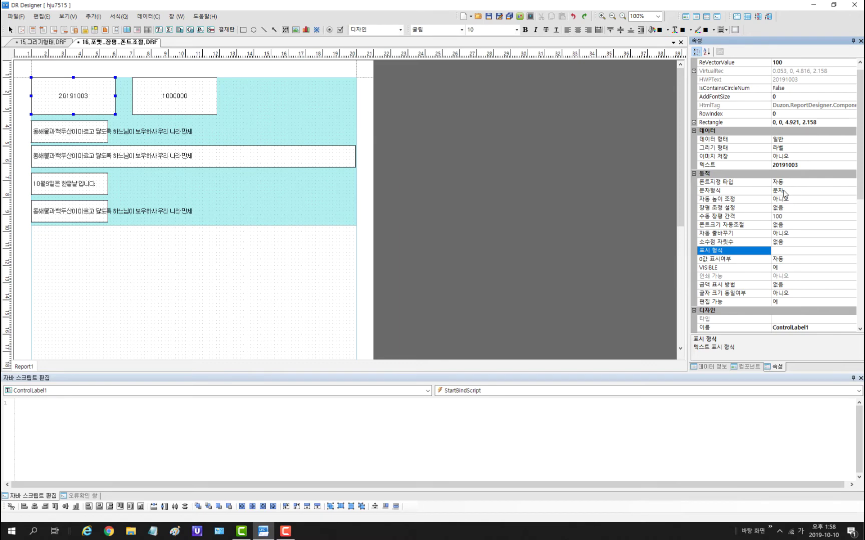
{"action": "left_click", "coordinate": [760, 193]}
{"action": "left_click", "coordinate": [786, 249]}
{"action": "type", "text": "yyyy년MM월dd일"}
{"action": "key", "text": "Return"}
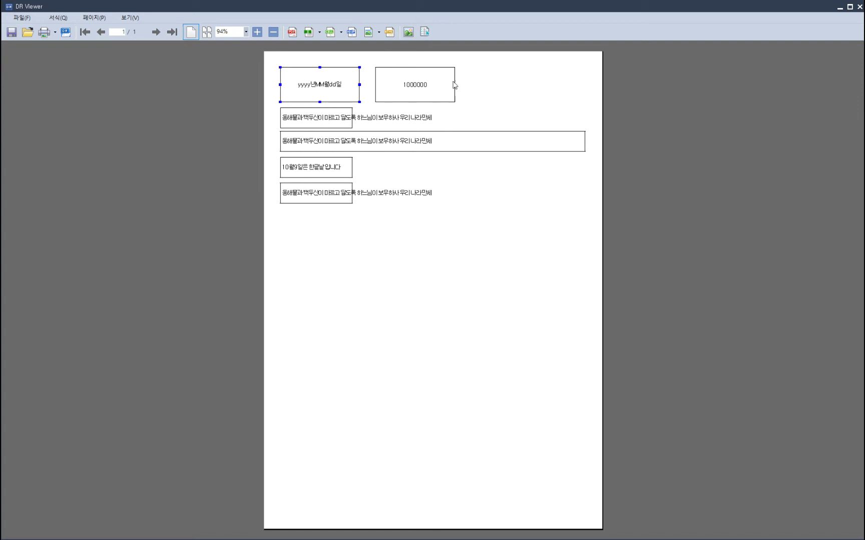
{"action": "left_click", "coordinate": [859, 7]}
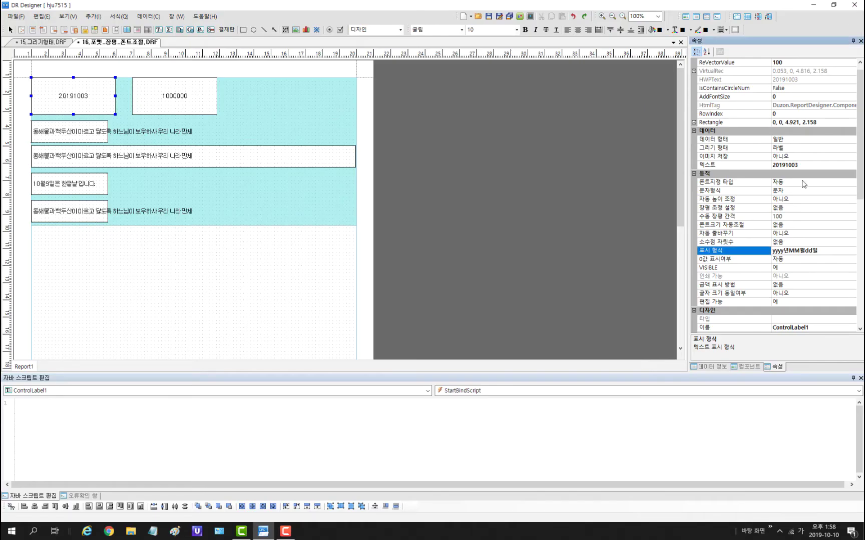
Step: Change the 20191003 label's 문자형식 to 날짜 and check the formatted date in the report preview
{"action": "left_click", "coordinate": [743, 192]}
{"action": "left_click", "coordinate": [851, 192]}
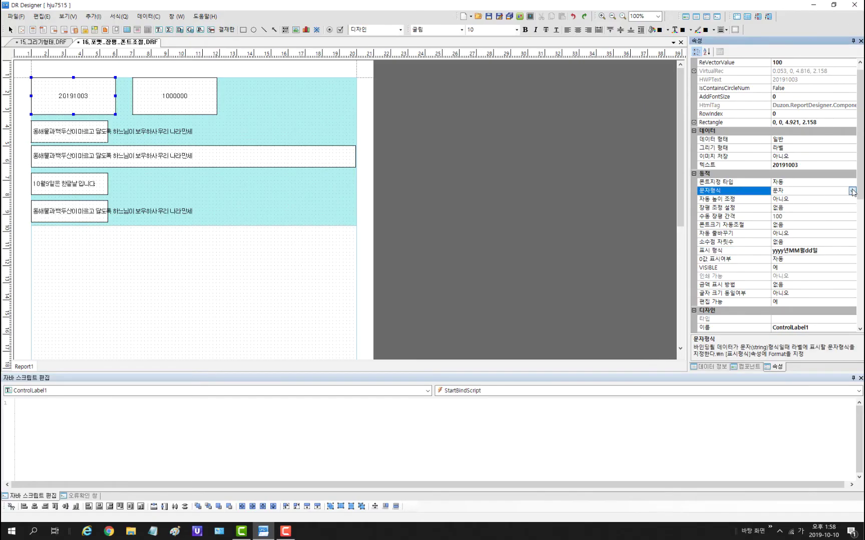
{"action": "left_click", "coordinate": [778, 218]}
{"action": "key", "text": "F5"}
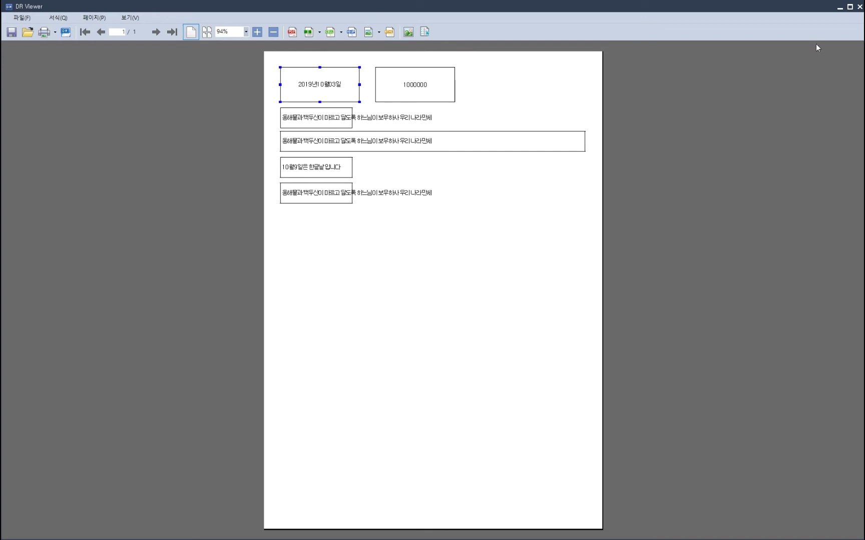
{"action": "left_click", "coordinate": [859, 7]}
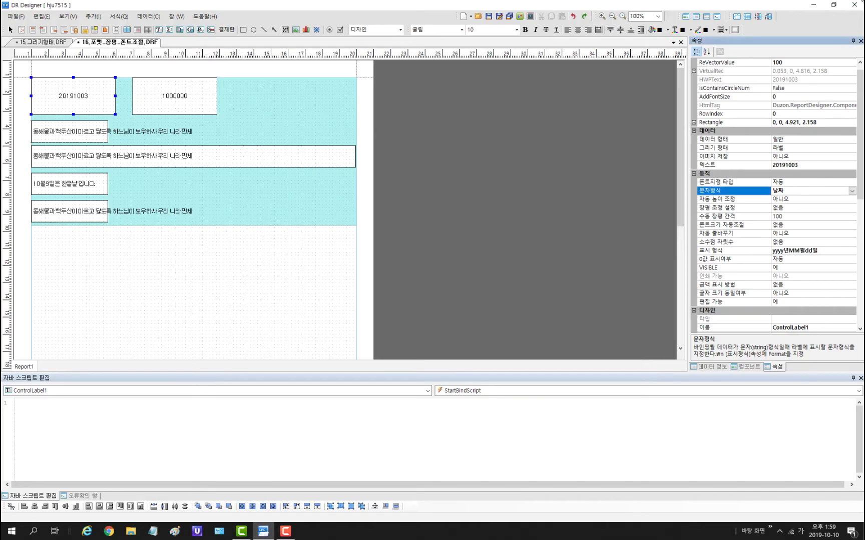
Step: Set the 1000000 label's 표시 형식 to #,### and preview the report with its 문자형식 still on 문자
{"action": "left_click", "coordinate": [203, 95]}
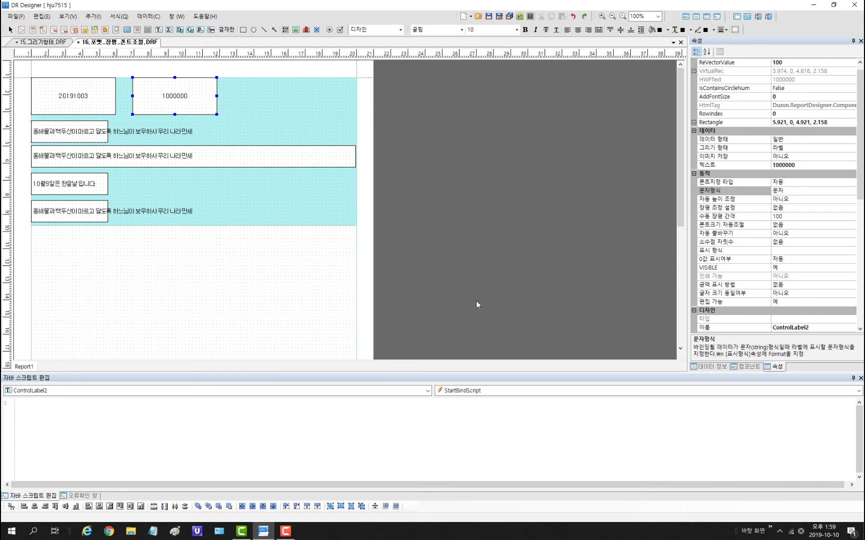
{"action": "left_click", "coordinate": [785, 251]}
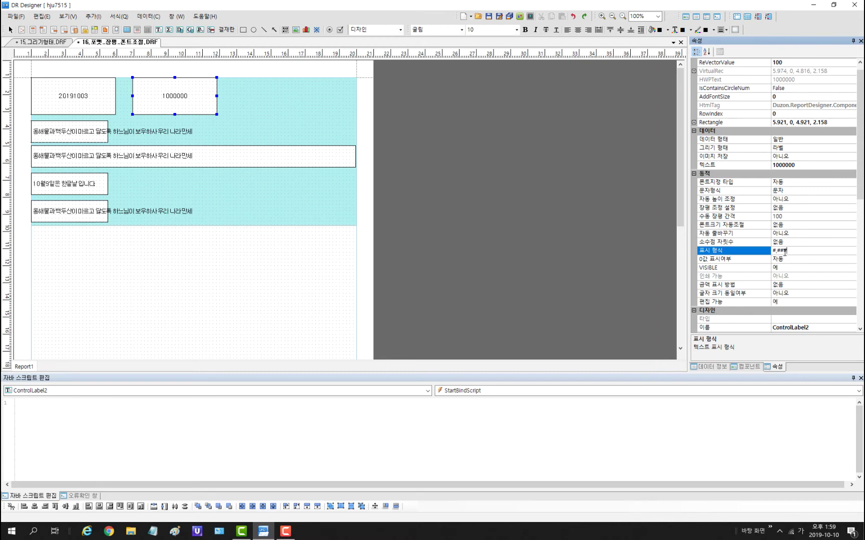
{"action": "type", "text": "#,###"}
{"action": "key", "text": "Return"}
{"action": "left_click", "coordinate": [189, 92]}
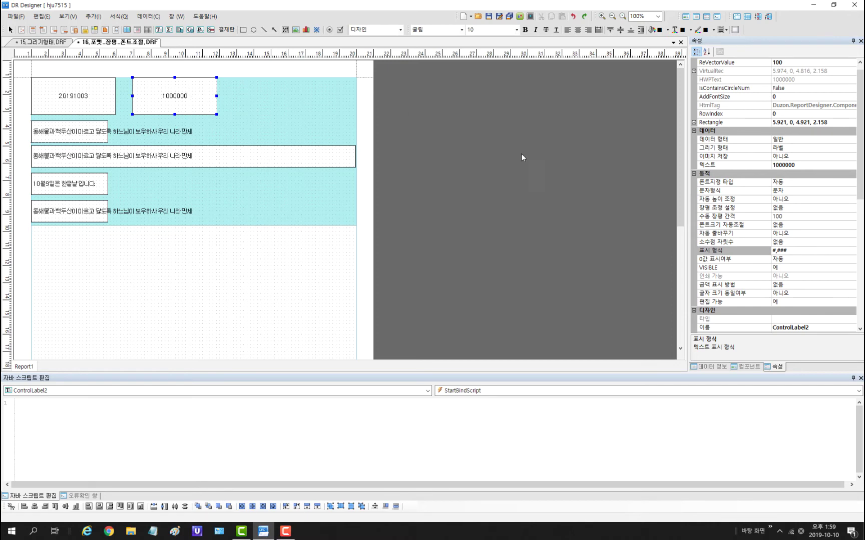
{"action": "left_click", "coordinate": [725, 191]}
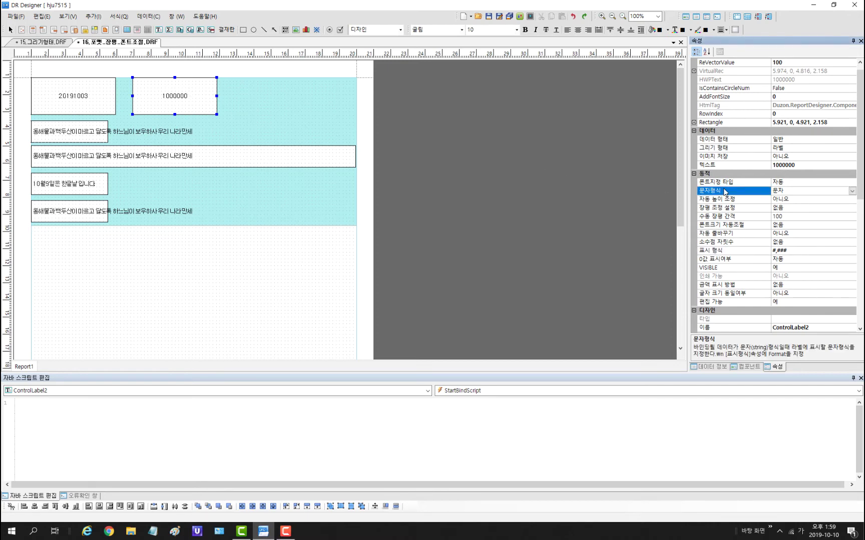
{"action": "left_click", "coordinate": [531, 19]}
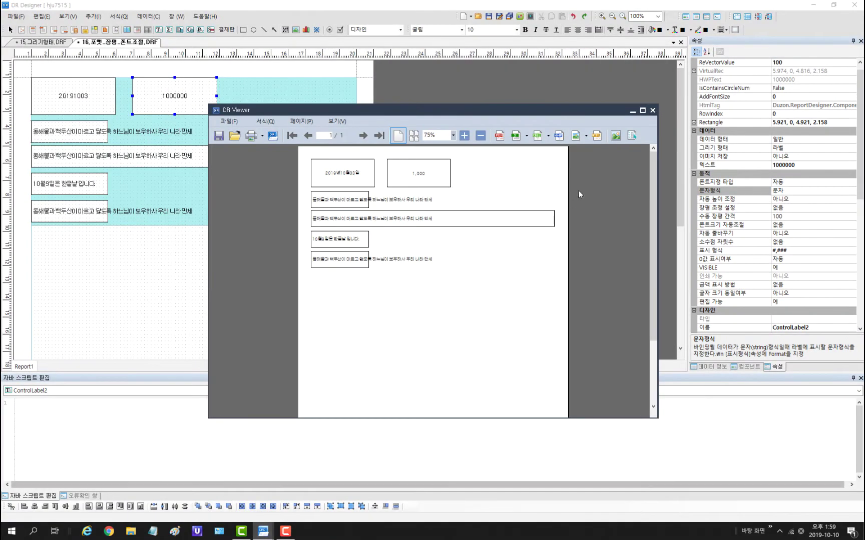
{"action": "left_click", "coordinate": [642, 110]}
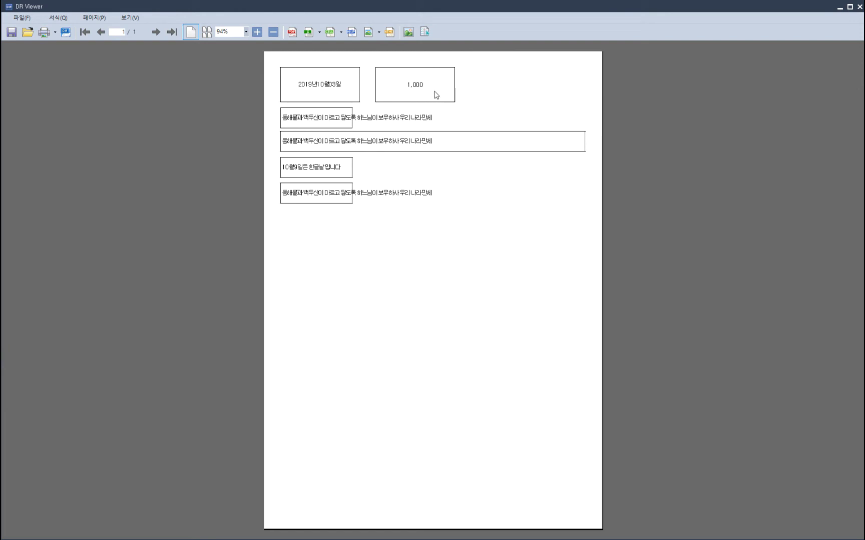
{"action": "left_click", "coordinate": [859, 7]}
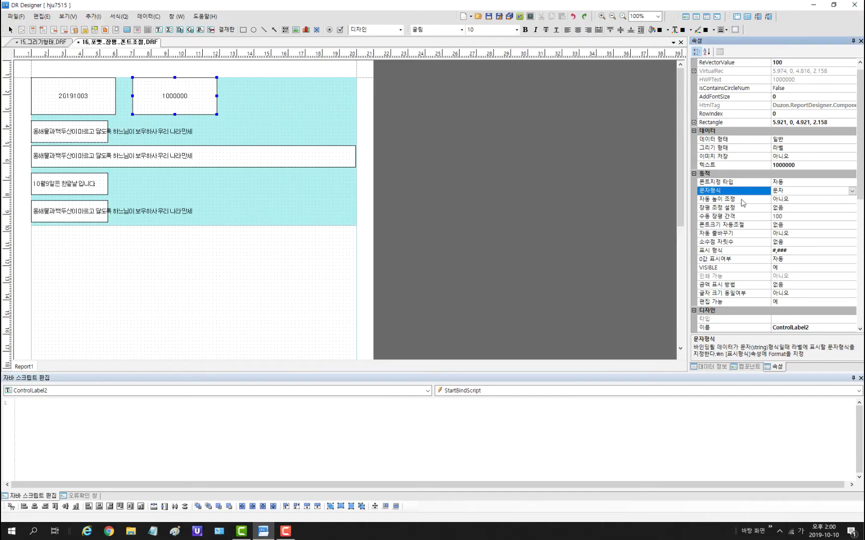
Step: Change the 1000000 label's 문자형식 to 숫자 and open the report preview maximized
{"action": "left_click", "coordinate": [852, 190]}
{"action": "left_click", "coordinate": [791, 207]}
{"action": "left_click", "coordinate": [529, 20]}
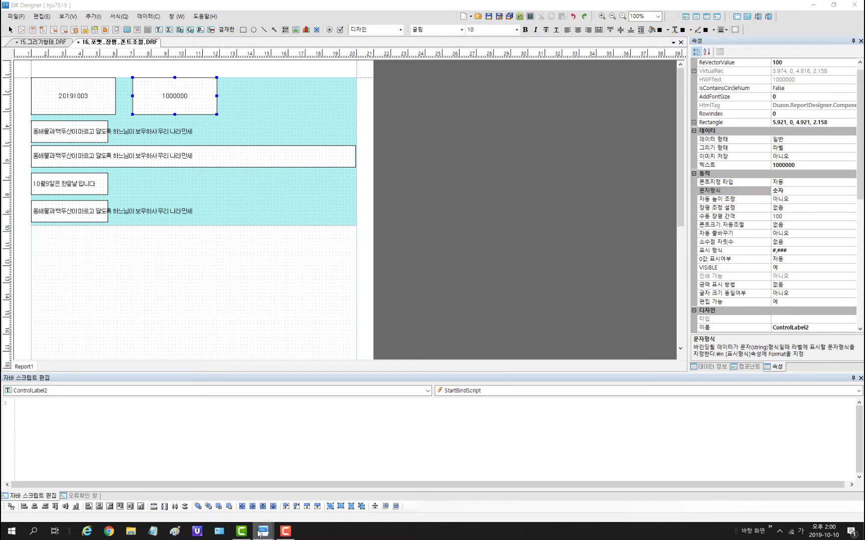
{"action": "mouse_move", "coordinate": [260, 533]}
{"action": "left_click", "coordinate": [232, 490]}
{"action": "left_click", "coordinate": [643, 112]}
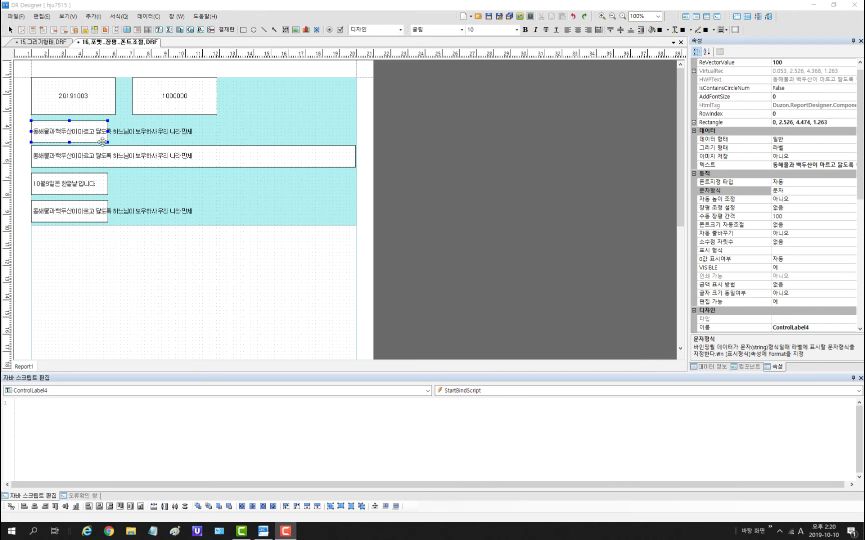
Step: Examine the 장평 조정 설정 options of the narrow label directly below the 20191003 label
{"action": "left_click", "coordinate": [834, 206]}
{"action": "left_click", "coordinate": [852, 207]}
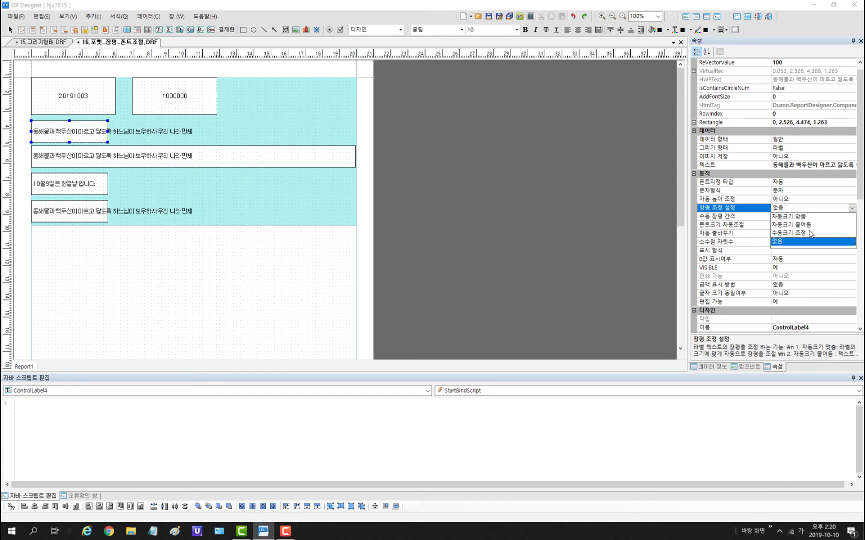
{"action": "left_click", "coordinate": [853, 208]}
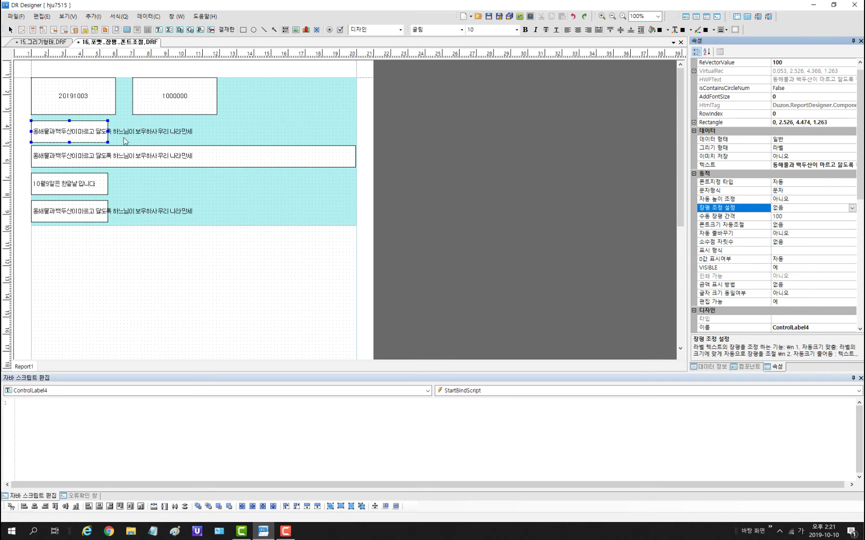
Step: Set 장평 조정 설정 to 자동크기 맞춤 for the wide text label
{"action": "left_click", "coordinate": [115, 160]}
{"action": "left_click", "coordinate": [859, 211]}
{"action": "left_click", "coordinate": [852, 209]}
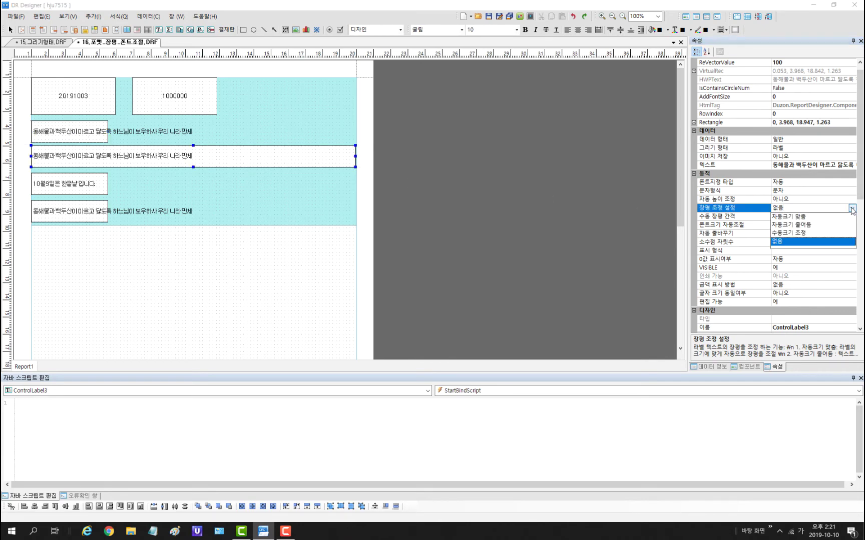
{"action": "left_click", "coordinate": [790, 217]}
Step: Set 장평 조정 설정 to 자동크기 맞춤 for the narrow label above the wide one, and compare both labels
{"action": "left_click", "coordinate": [100, 133]}
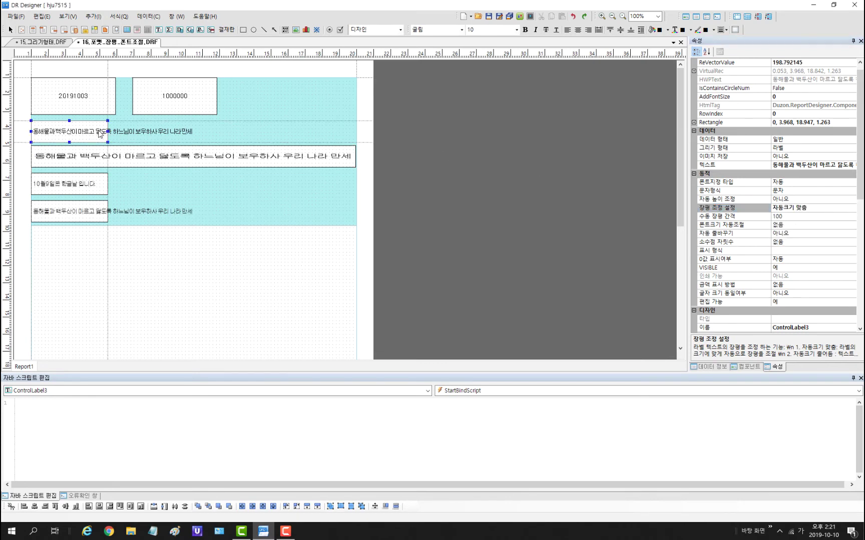
{"action": "left_click", "coordinate": [840, 209]}
{"action": "left_click", "coordinate": [852, 208]}
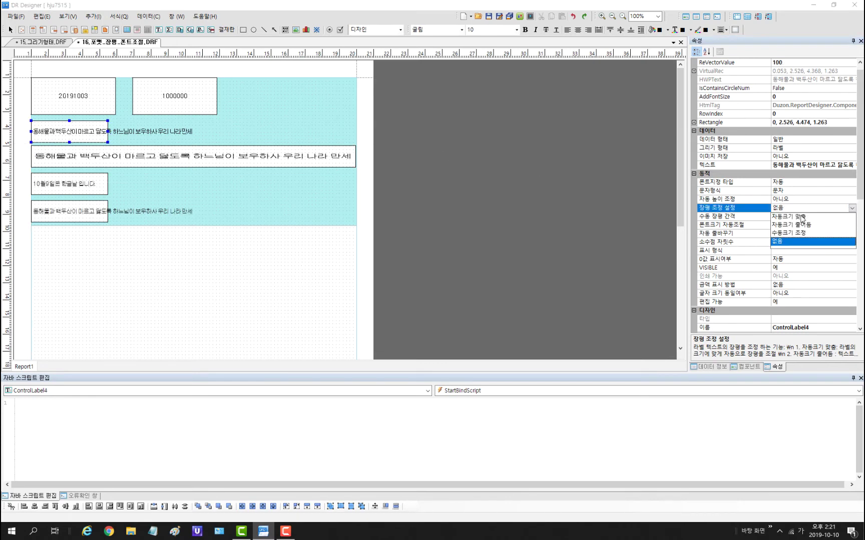
{"action": "left_click", "coordinate": [791, 217]}
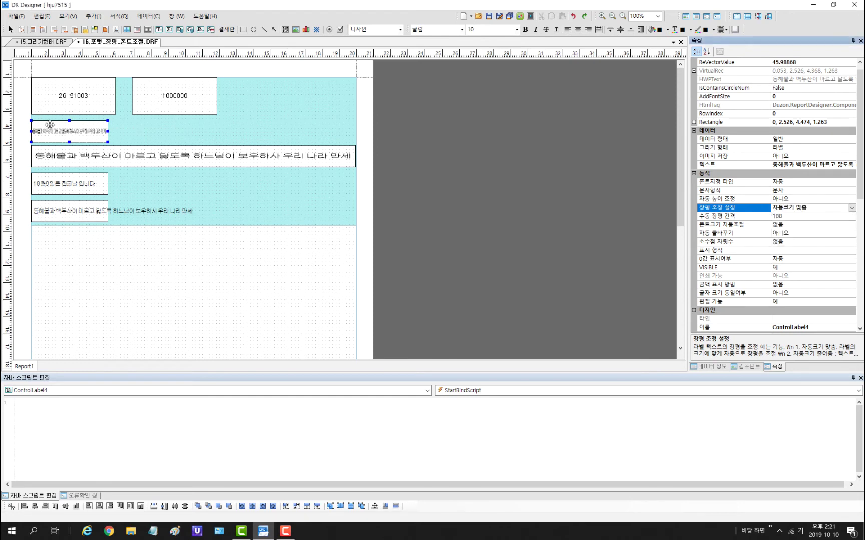
{"action": "left_click", "coordinate": [265, 166]}
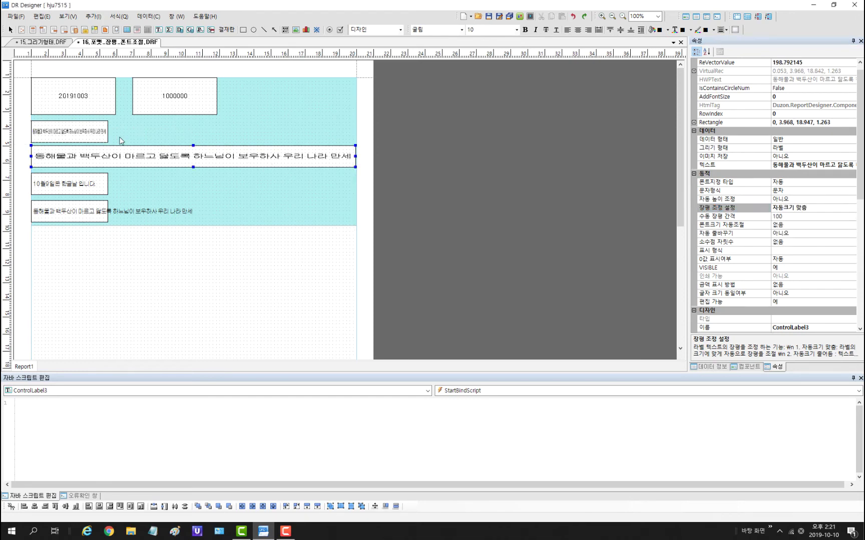
{"action": "left_click", "coordinate": [99, 136]}
Step: Change the wide text label's 장평 조정 설정 to 자동크기 줄어듬
{"action": "left_click", "coordinate": [100, 154]}
{"action": "left_click", "coordinate": [853, 212]}
{"action": "left_click", "coordinate": [853, 212]}
{"action": "left_click", "coordinate": [853, 208]}
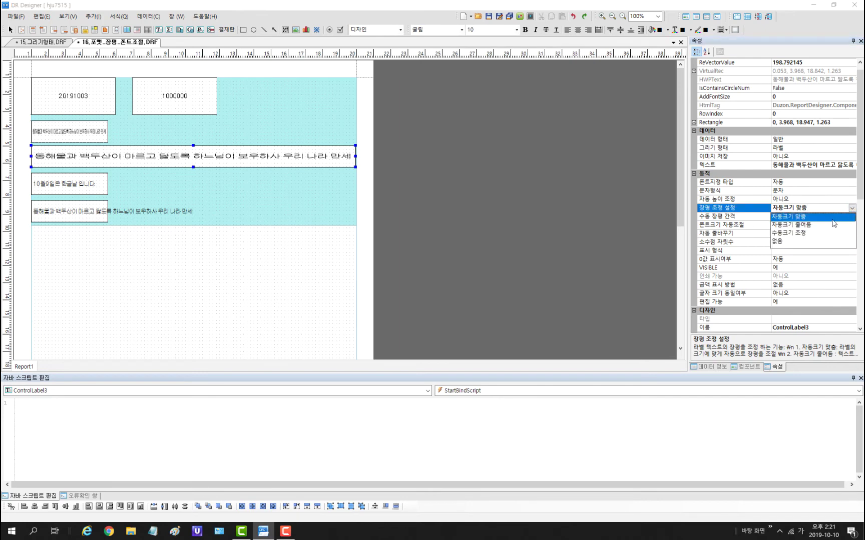
{"action": "left_click", "coordinate": [818, 225]}
Step: Change 장평 조정 설정 to 자동크기 줄어듬 for the narrow label above the wide one
{"action": "left_click", "coordinate": [71, 124]}
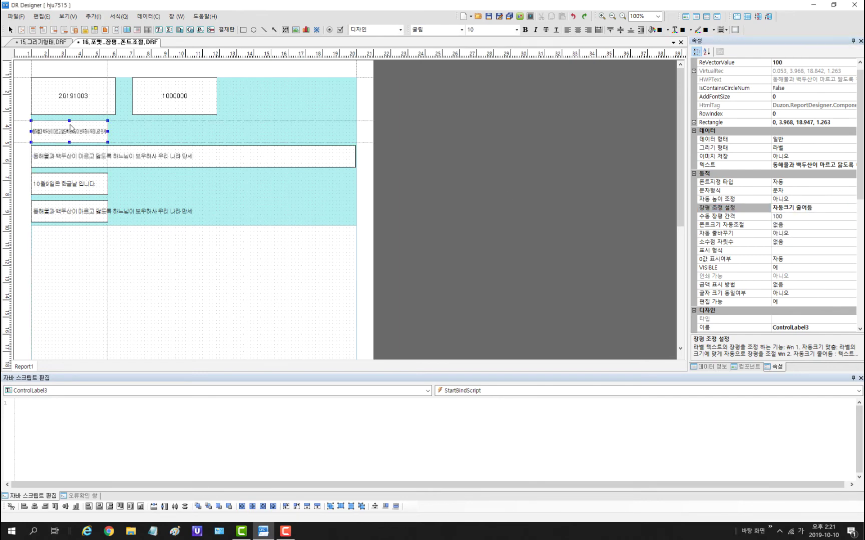
{"action": "left_click", "coordinate": [832, 209]}
{"action": "left_click", "coordinate": [831, 209]}
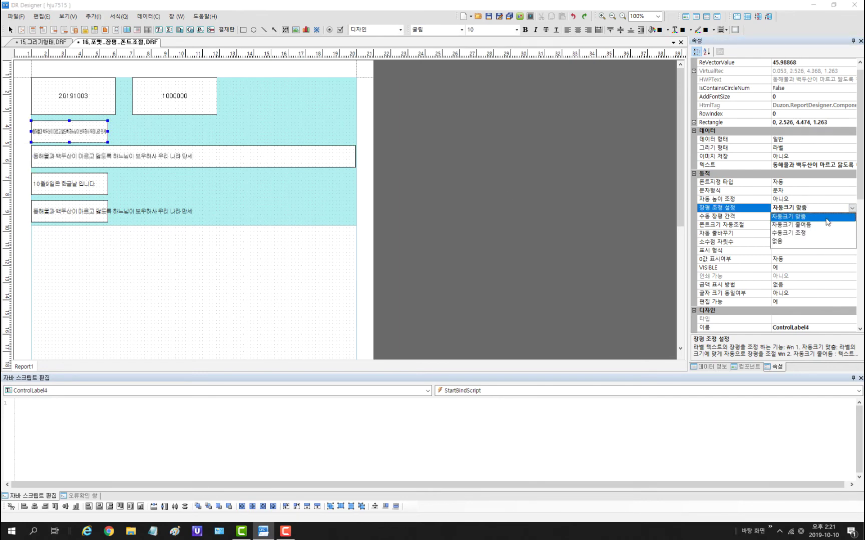
{"action": "left_click", "coordinate": [800, 225]}
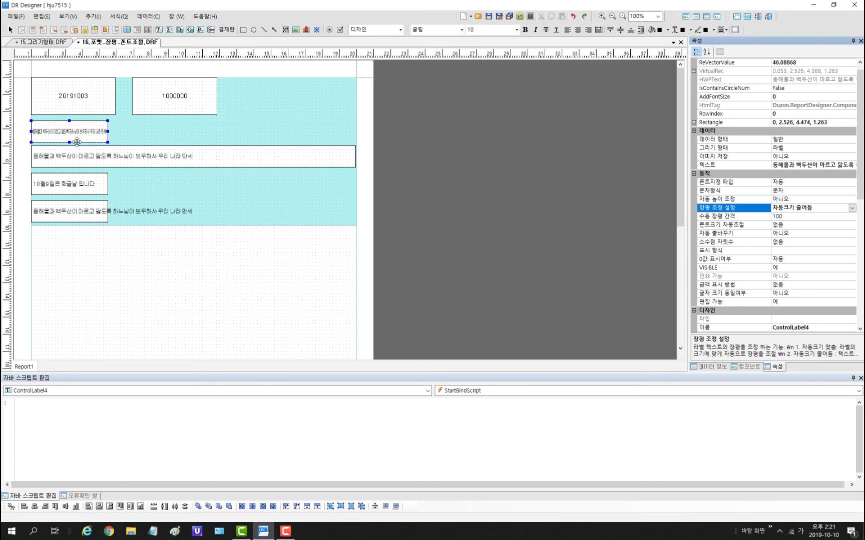
Step: Set the 10월9일은 한글날 입니다. label's 장평 조정 설정 to 수동크기 조정 with a 수동 장평 간격 of 50
{"action": "left_click", "coordinate": [91, 182]}
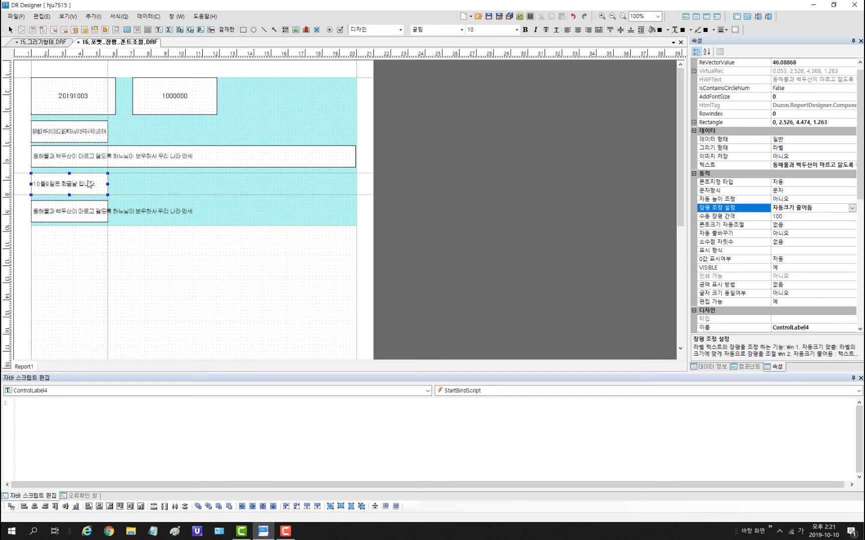
{"action": "left_click", "coordinate": [832, 208]}
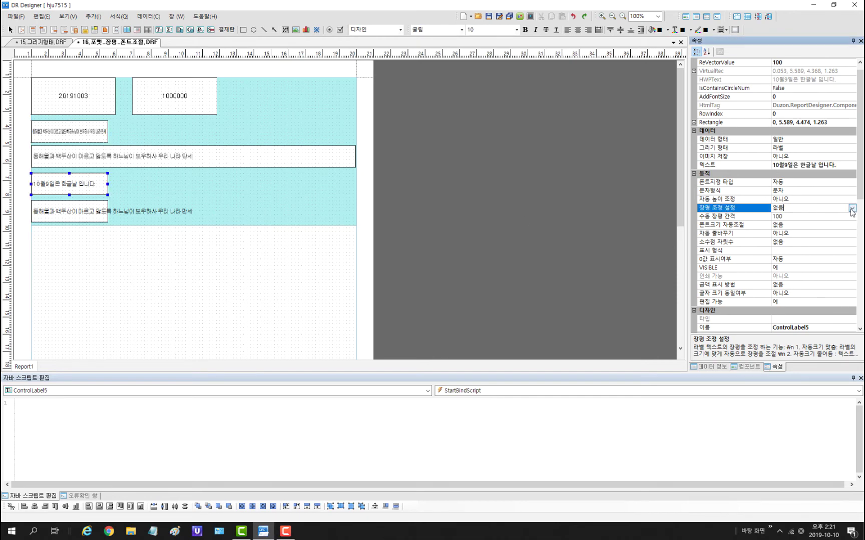
{"action": "left_click", "coordinate": [852, 208]}
{"action": "left_click", "coordinate": [796, 233]}
{"action": "left_click", "coordinate": [745, 214]}
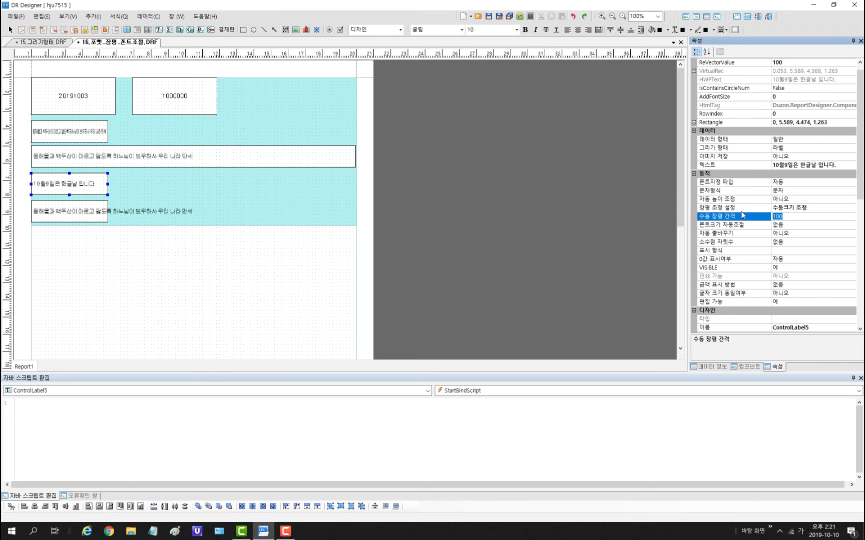
{"action": "type", "text": "50"}
{"action": "key", "text": "Return"}
Step: Set the lowest label's 장평 조정 설정 to 수동크기 조정 and its 수동 장평 간격 to 50
{"action": "left_click", "coordinate": [76, 216]}
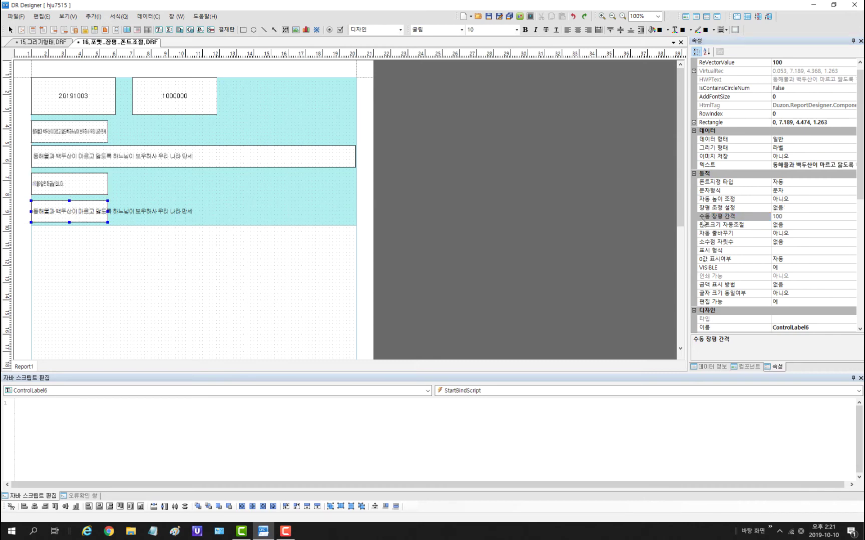
{"action": "left_click", "coordinate": [841, 207]}
{"action": "left_click", "coordinate": [852, 208]}
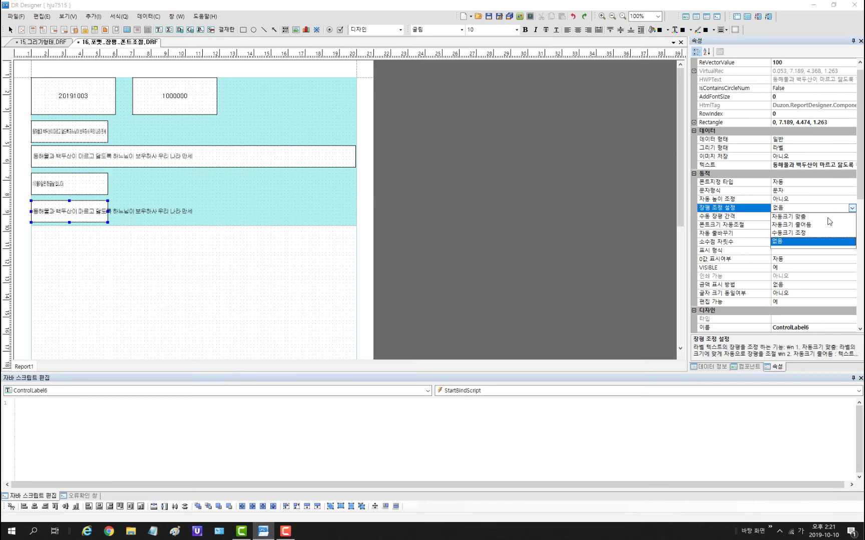
{"action": "left_click", "coordinate": [797, 224]}
{"action": "left_click", "coordinate": [803, 216]}
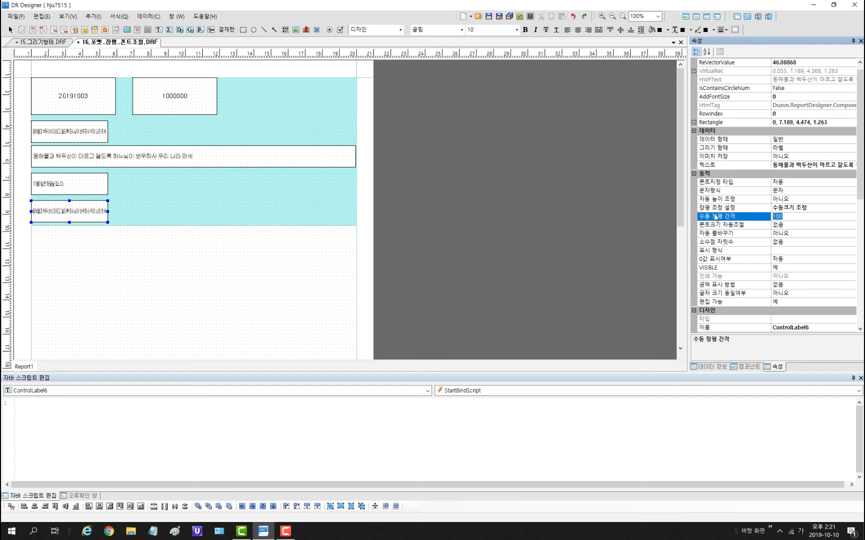
{"action": "type", "text": "50"}
Step: Change the 수동 장평 간격 of the 10월9일은 한글날 입니다. label to 70
{"action": "left_click", "coordinate": [70, 181]}
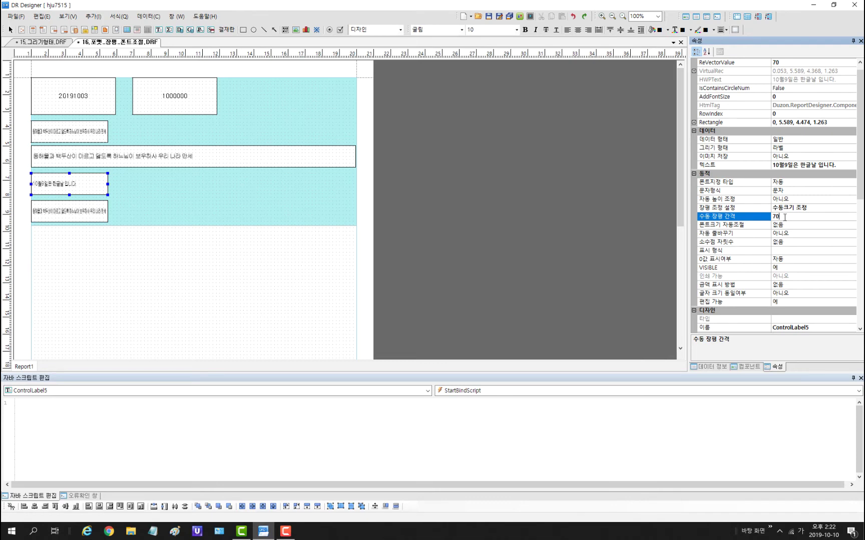
{"action": "left_click", "coordinate": [89, 182]}
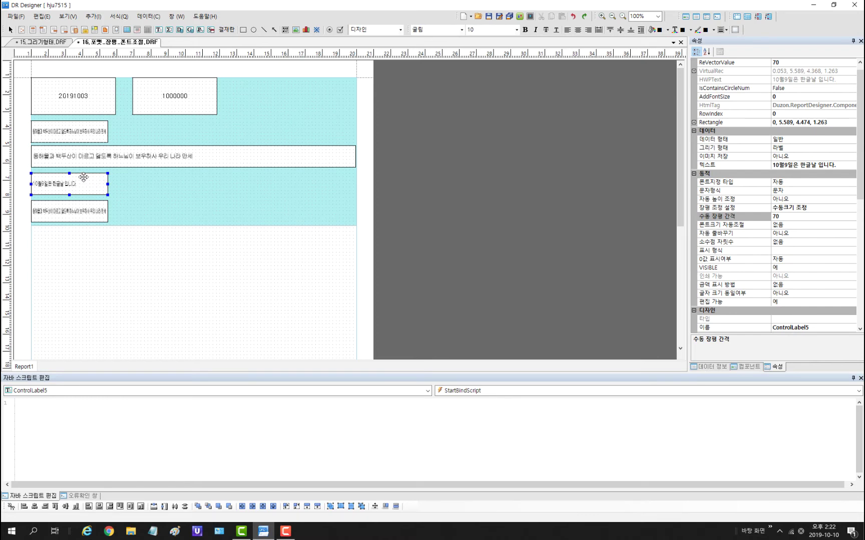
Step: Reset 장평 조정 설정 to 없음 for the narrow label above the wide one
{"action": "left_click", "coordinate": [70, 132]}
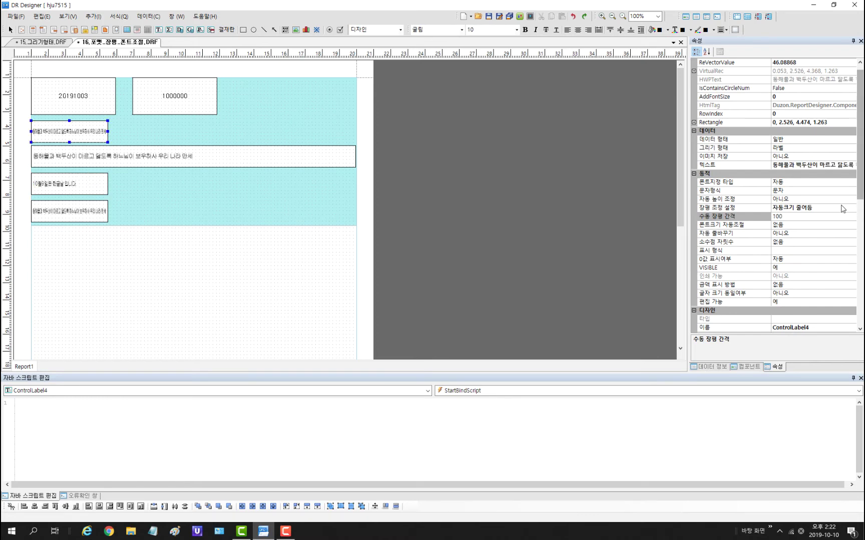
{"action": "left_click", "coordinate": [845, 208]}
{"action": "left_click", "coordinate": [852, 208]}
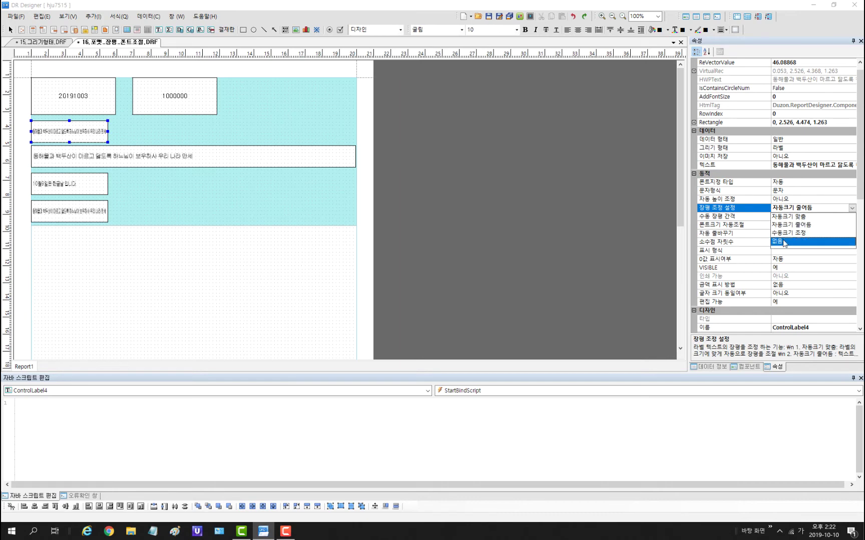
{"action": "left_click", "coordinate": [782, 241]}
Step: Reset the wide text label's 장평 조정 설정 to 없음
{"action": "left_click", "coordinate": [176, 156]}
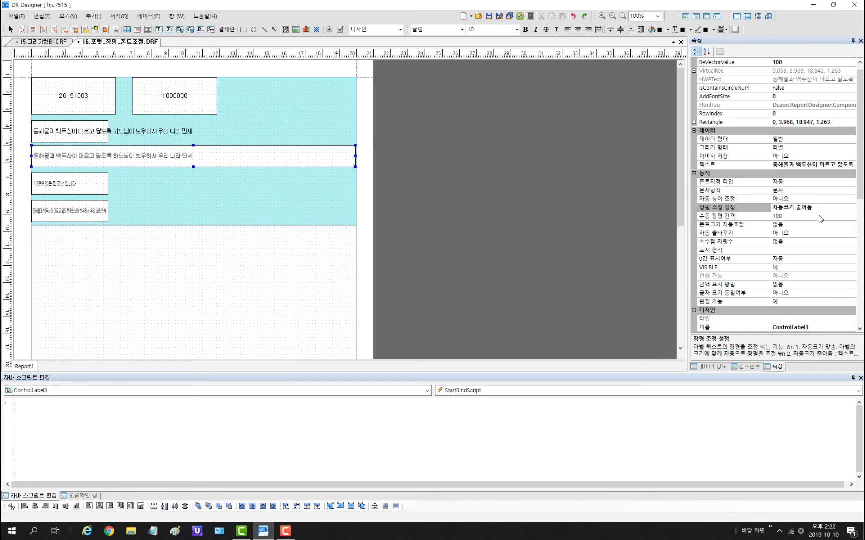
{"action": "left_click", "coordinate": [846, 208]}
{"action": "left_click", "coordinate": [853, 207]}
{"action": "left_click", "coordinate": [783, 241]}
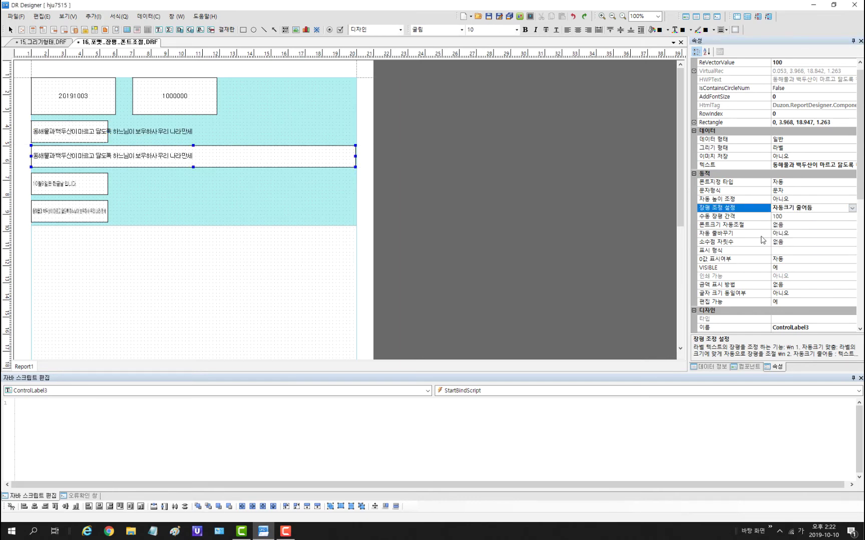
Step: Set 폰트크기 자동조절 to 폰트크기 자동줄어듬 for the narrow label above the wide one
{"action": "left_click", "coordinate": [97, 139]}
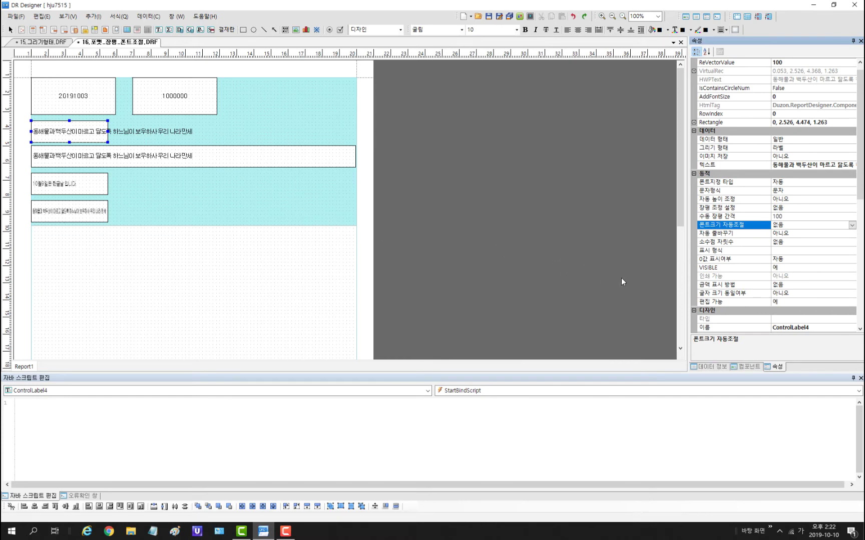
{"action": "left_click", "coordinate": [852, 225]}
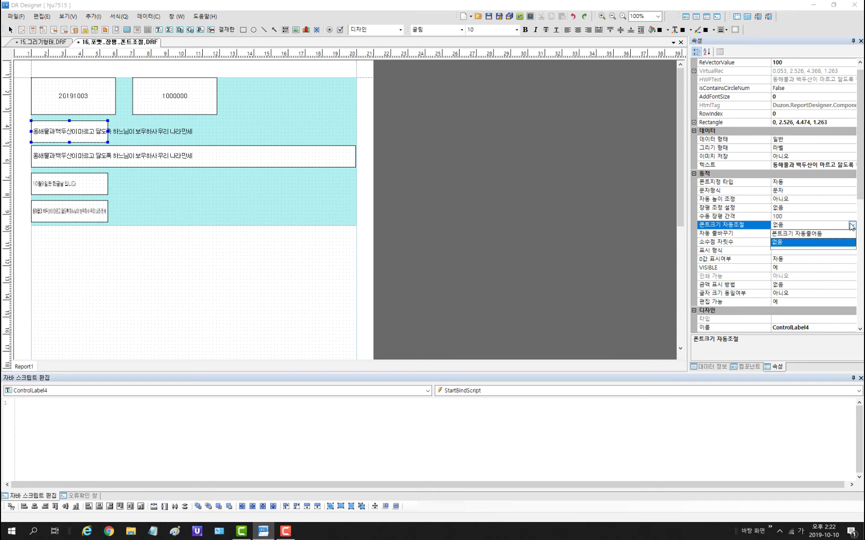
{"action": "left_click", "coordinate": [795, 233]}
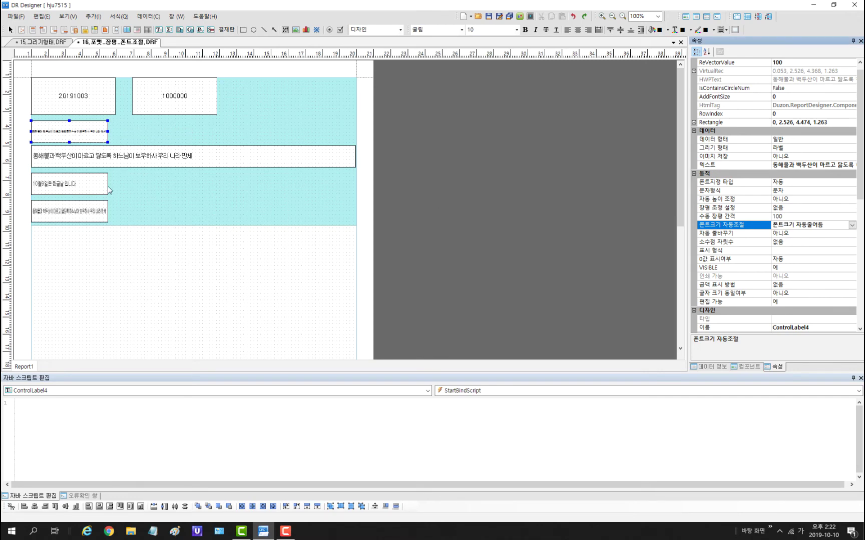
Step: Try the 폰트크기 자동줄어듬 option of 폰트크기 자동조절 on the wide text label
{"action": "left_click", "coordinate": [112, 165]}
{"action": "left_click", "coordinate": [847, 225]}
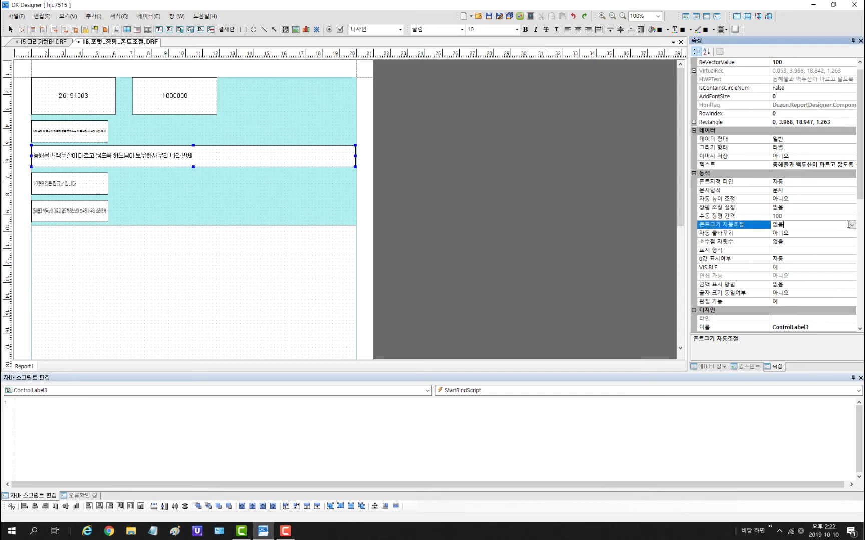
{"action": "left_click", "coordinate": [852, 225]}
{"action": "left_click", "coordinate": [809, 238]}
Step: Toggle the narrow upper label's 폰트크기 자동조절 between 없음 and 폰트크기 자동줄어듬 to compare the text size
{"action": "left_click", "coordinate": [98, 136]}
{"action": "left_click", "coordinate": [852, 226]}
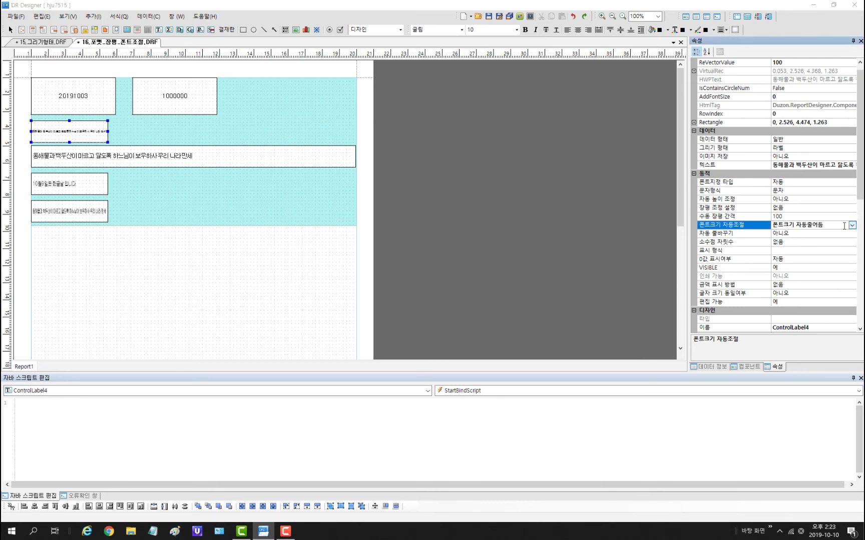
{"action": "left_click", "coordinate": [852, 225]}
{"action": "left_click", "coordinate": [795, 234]}
{"action": "left_click", "coordinate": [852, 225]}
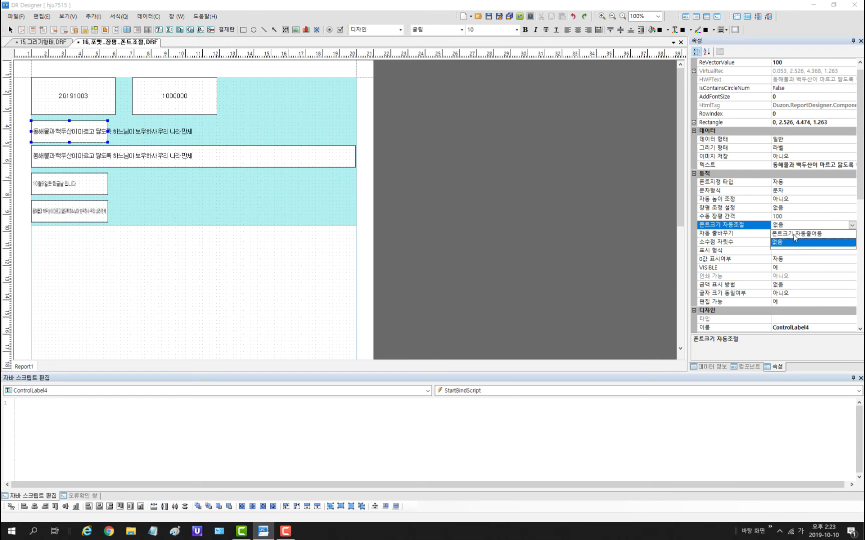
{"action": "left_click", "coordinate": [799, 238]}
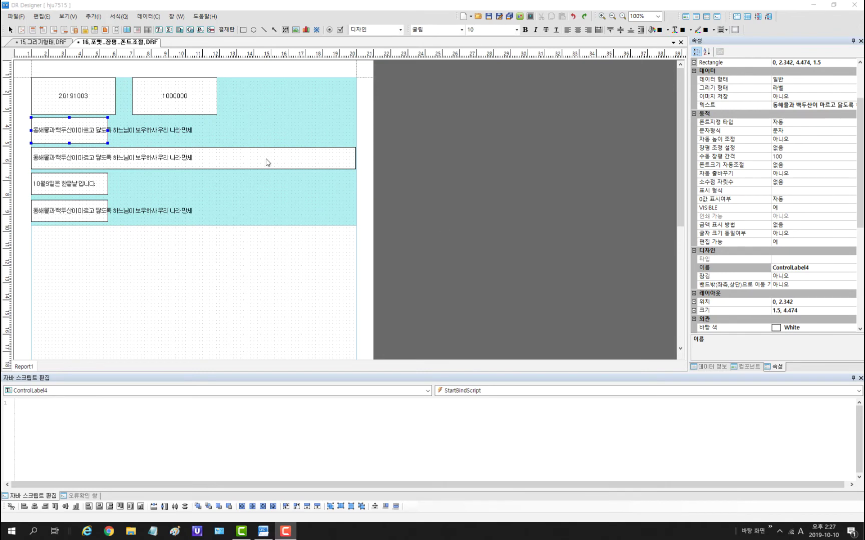
Step: Set 자동 줄바꾸기 to 예 for the narrow label above the wide one and reduce its height to about 0.66
{"action": "left_click_drag", "start_coordinate": [69, 142], "coordinate": [69, 131]}
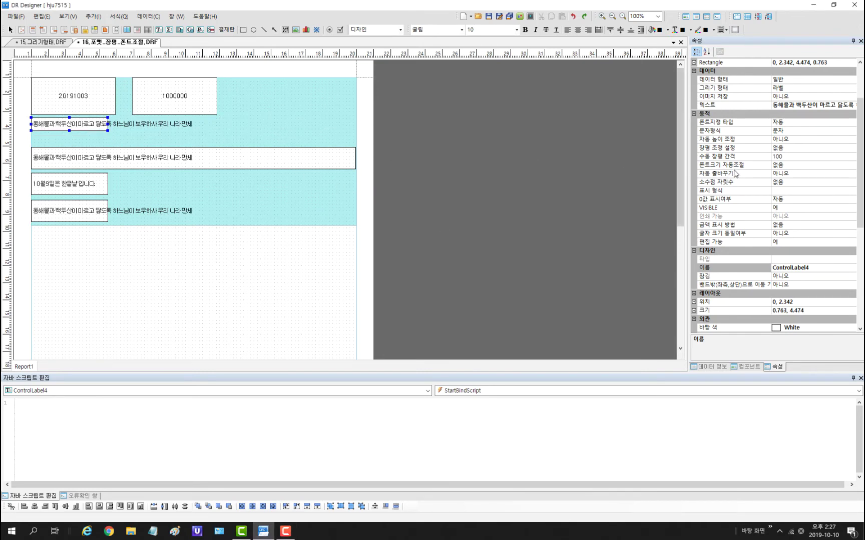
{"action": "left_click", "coordinate": [722, 174]}
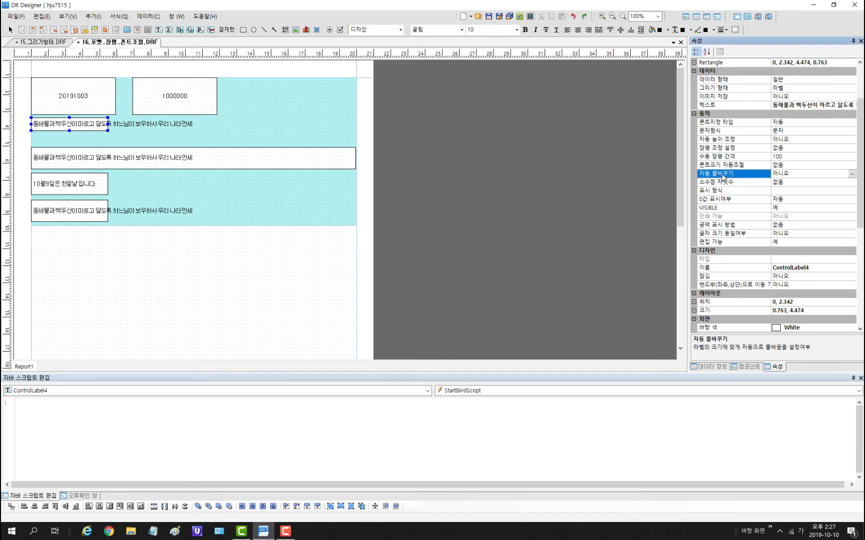
{"action": "left_click_drag", "start_coordinate": [70, 131], "coordinate": [69, 139]}
{"action": "double_click", "coordinate": [707, 176]}
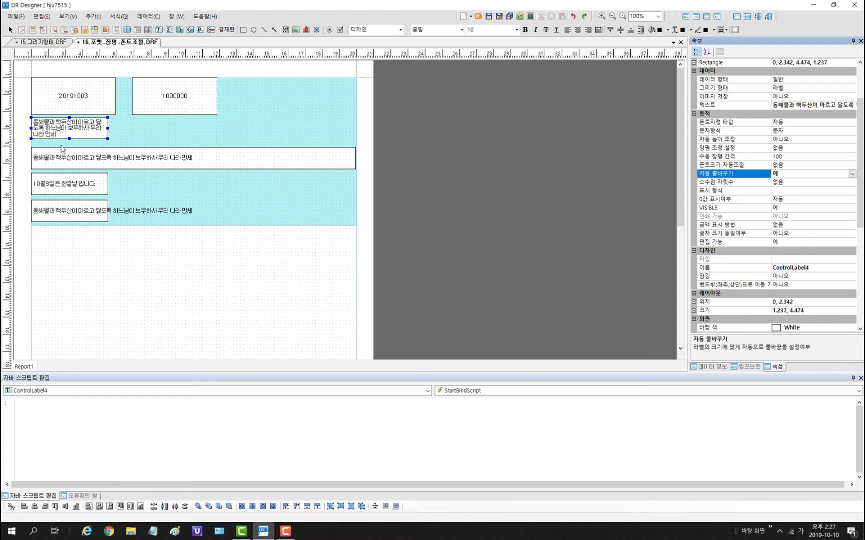
{"action": "left_click_drag", "start_coordinate": [69, 138], "coordinate": [64, 132]}
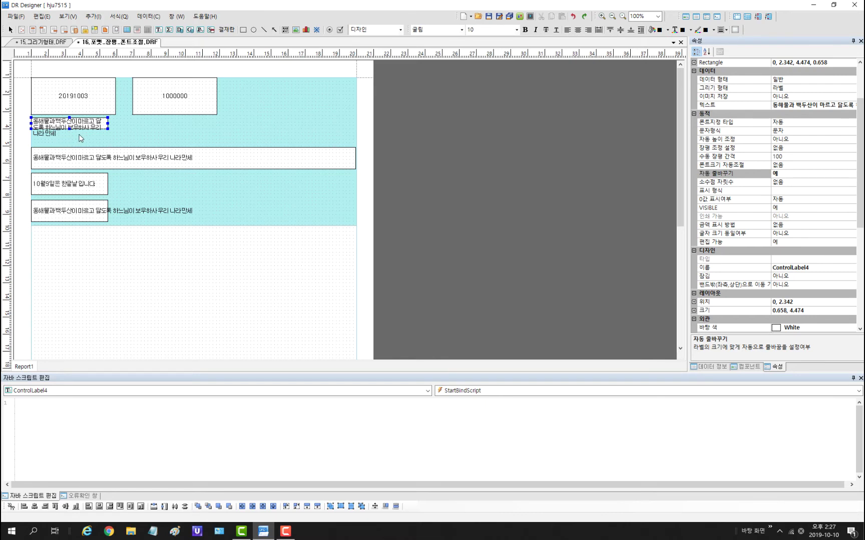
Step: Review the 문자형식 and 표시 형식 properties of the date and number labels, and the number label's 외관 settings
{"action": "left_click", "coordinate": [73, 96]}
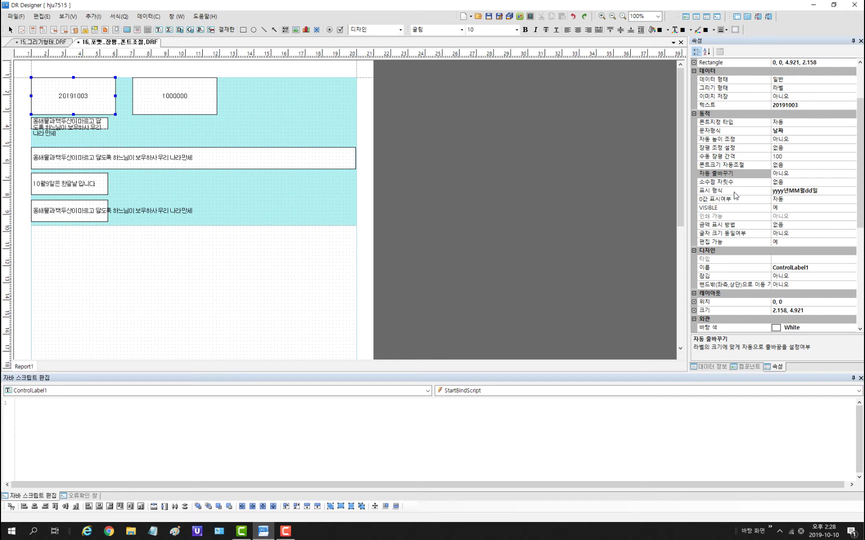
{"action": "left_click", "coordinate": [195, 99]}
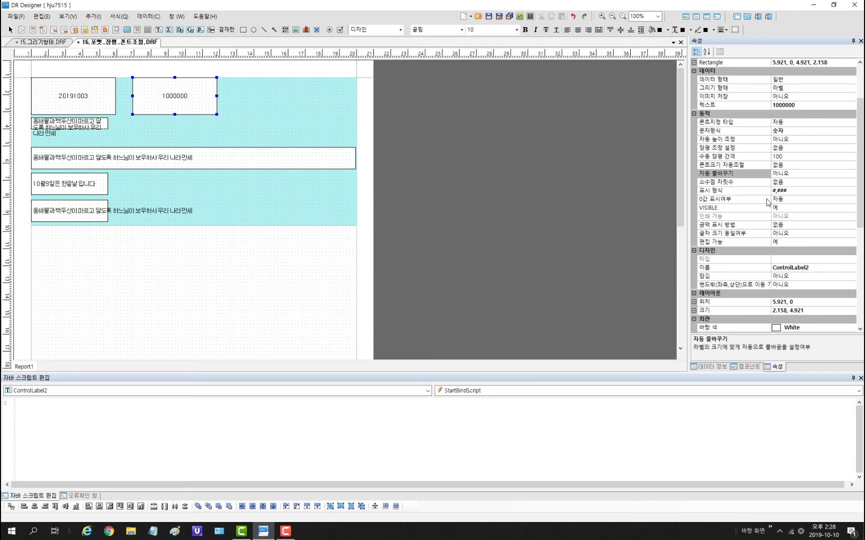
{"action": "scroll", "coordinate": [790, 235], "scroll_direction": "down", "scroll_amount": 8}
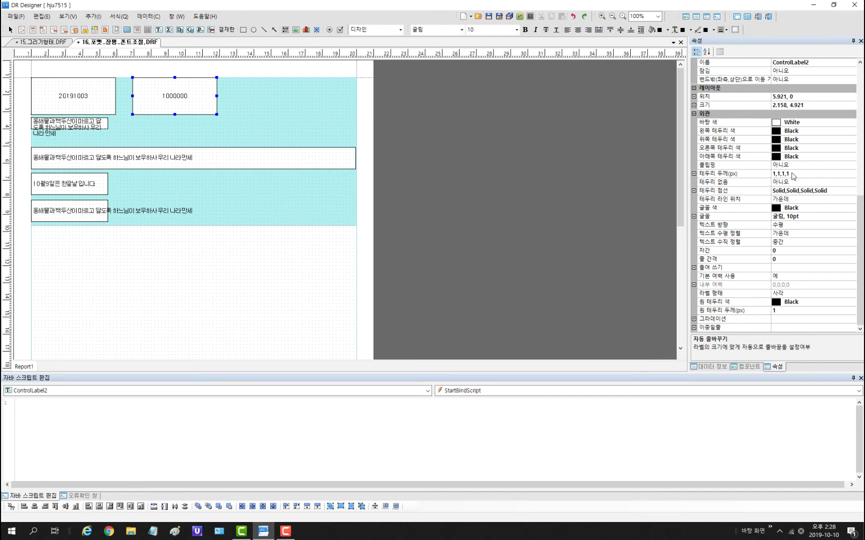
{"action": "left_click", "coordinate": [736, 218]}
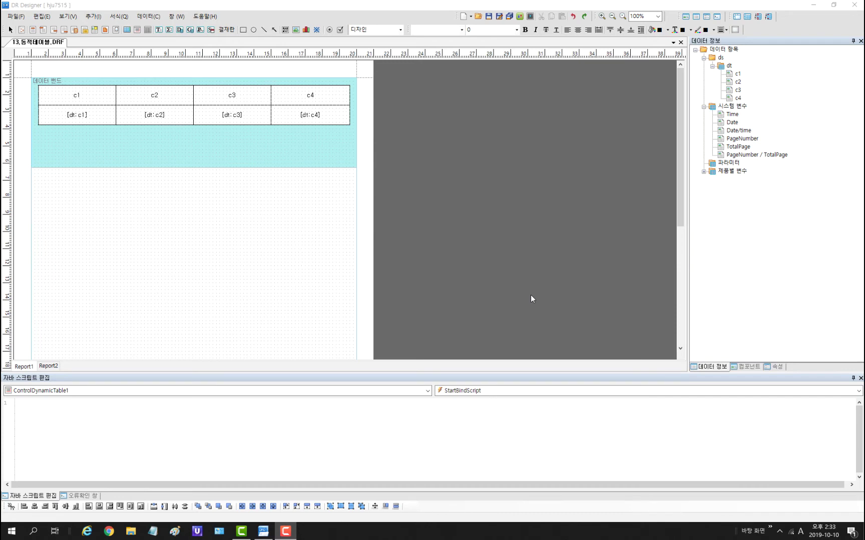
Step: Show the properties of the data band in 13.동적테이블.DRF
{"action": "left_click", "coordinate": [306, 164]}
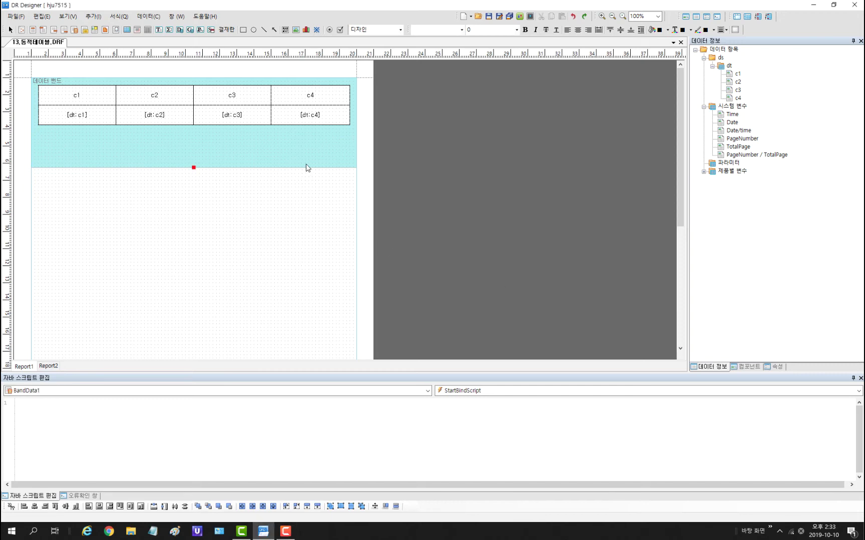
{"action": "left_click", "coordinate": [774, 368]}
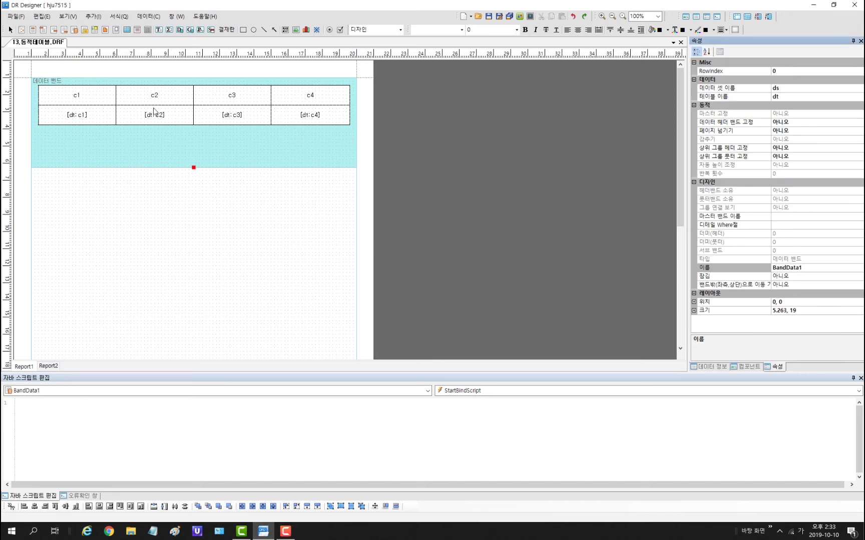
Step: Draw a new dynamic table (동적테이블) across the c2 and c3 columns of the data band to start the table wizard
{"action": "left_click", "coordinate": [94, 16]}
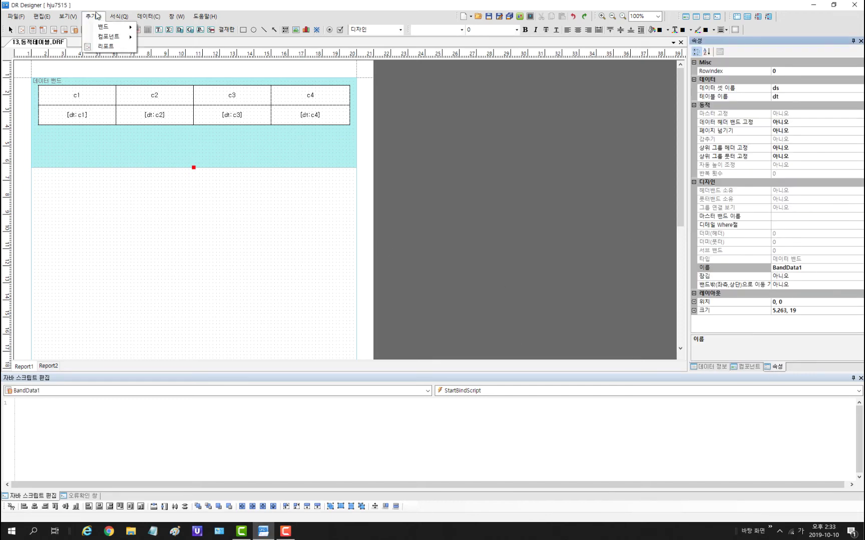
{"action": "mouse_move", "coordinate": [116, 36]}
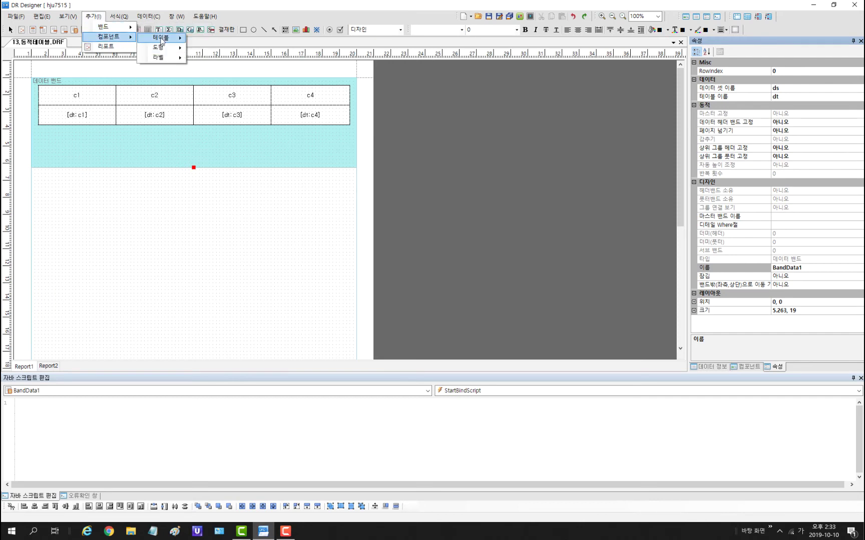
{"action": "mouse_move", "coordinate": [165, 37]}
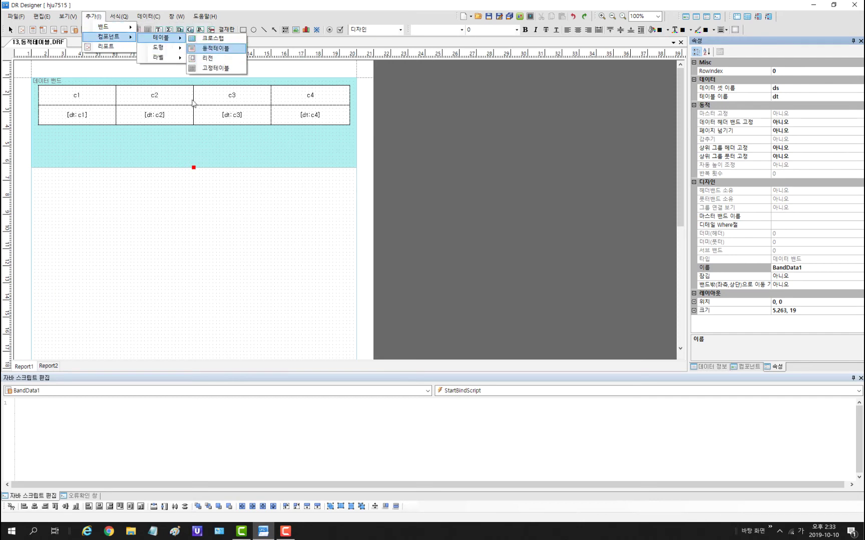
{"action": "left_click", "coordinate": [172, 145]}
{"action": "left_click", "coordinate": [142, 30]}
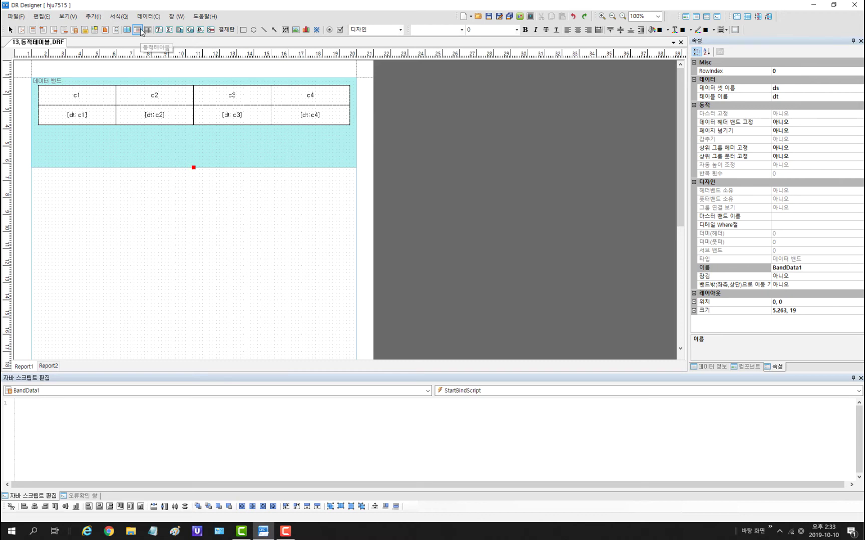
{"action": "left_click_drag", "start_coordinate": [115, 89], "coordinate": [270, 148]}
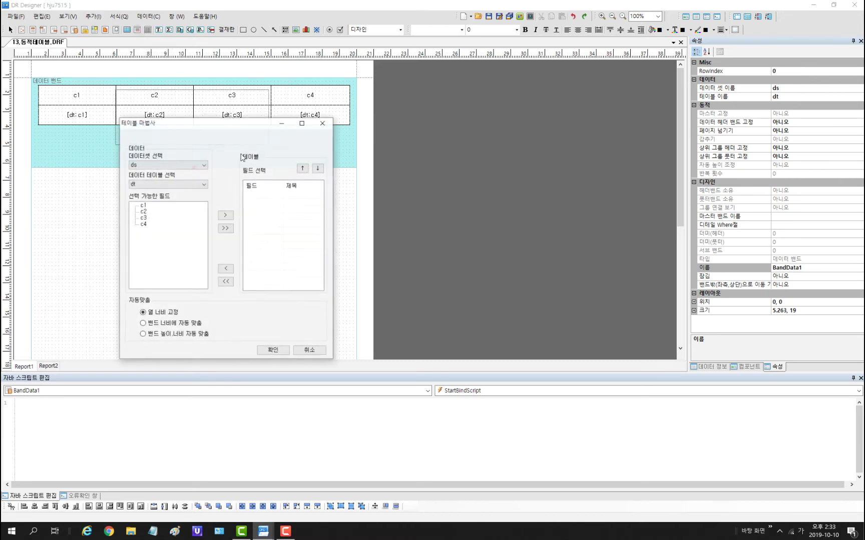
{"action": "left_click_drag", "start_coordinate": [230, 122], "coordinate": [339, 79]}
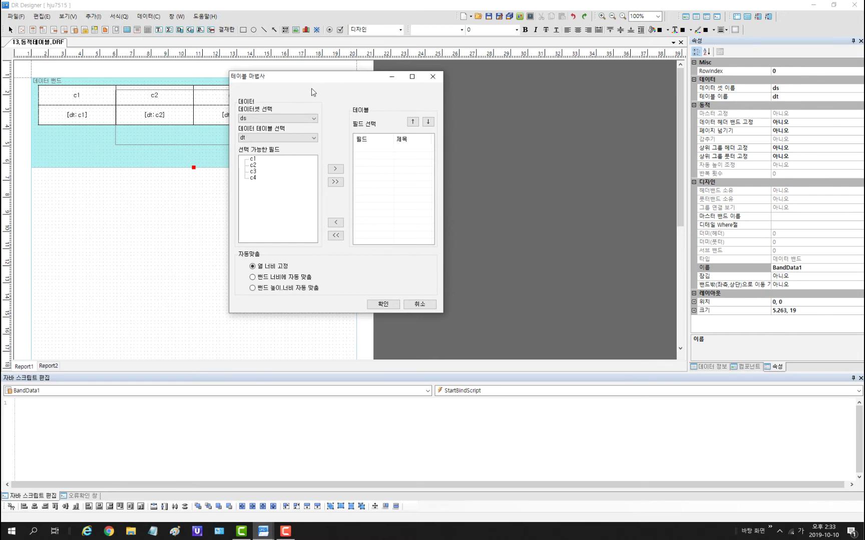
Step: Try adding fields c1 and c3 from data table dt in the table wizard, and cancel the wizard
{"action": "left_click", "coordinate": [295, 139]}
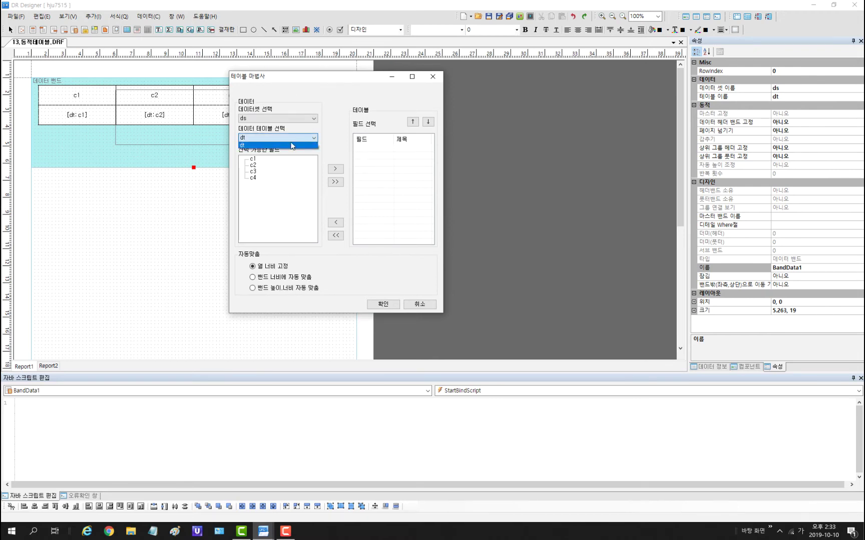
{"action": "left_click", "coordinate": [292, 146]}
{"action": "left_click", "coordinate": [252, 158]}
{"action": "left_click", "coordinate": [330, 171]}
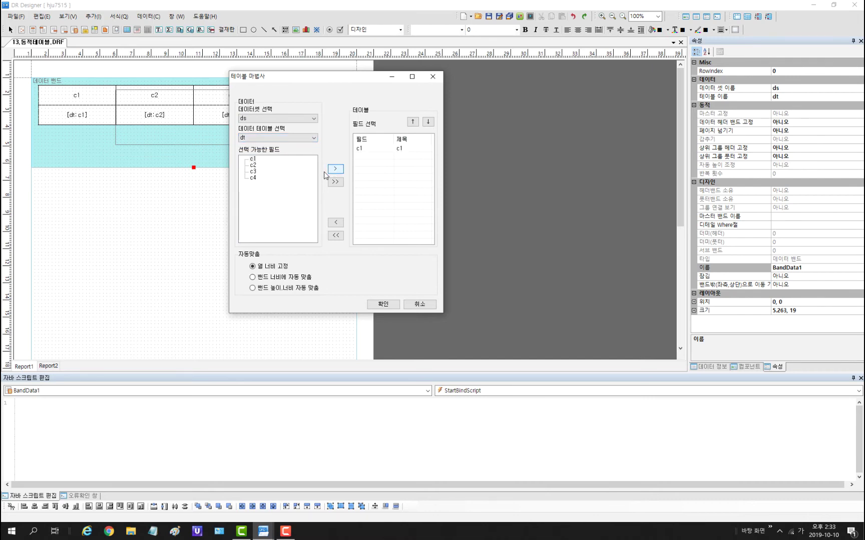
{"action": "left_click", "coordinate": [253, 171]}
{"action": "left_click", "coordinate": [336, 170]}
{"action": "left_click", "coordinate": [258, 138]}
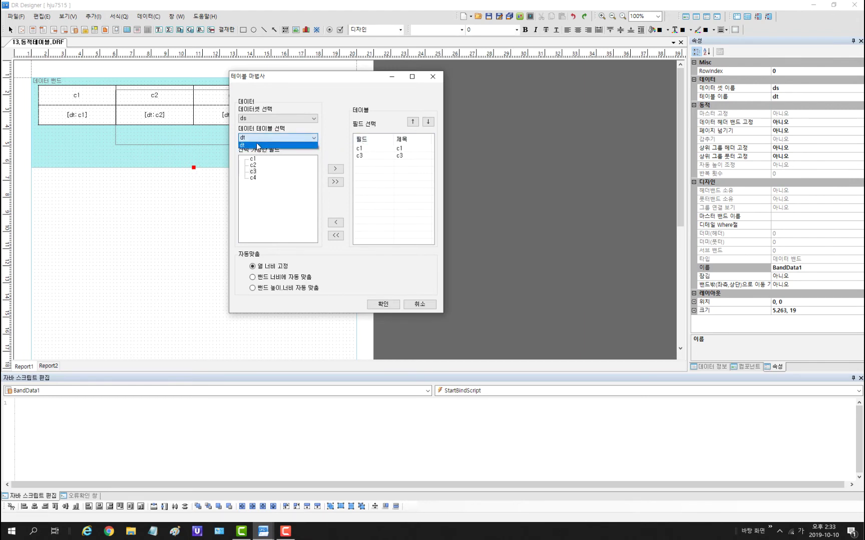
{"action": "left_click", "coordinate": [258, 145]}
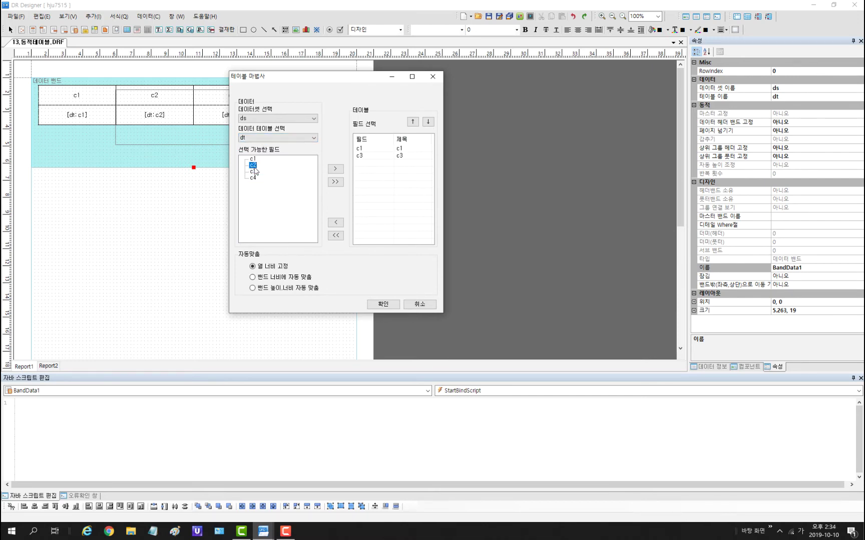
{"action": "left_click", "coordinate": [254, 171]}
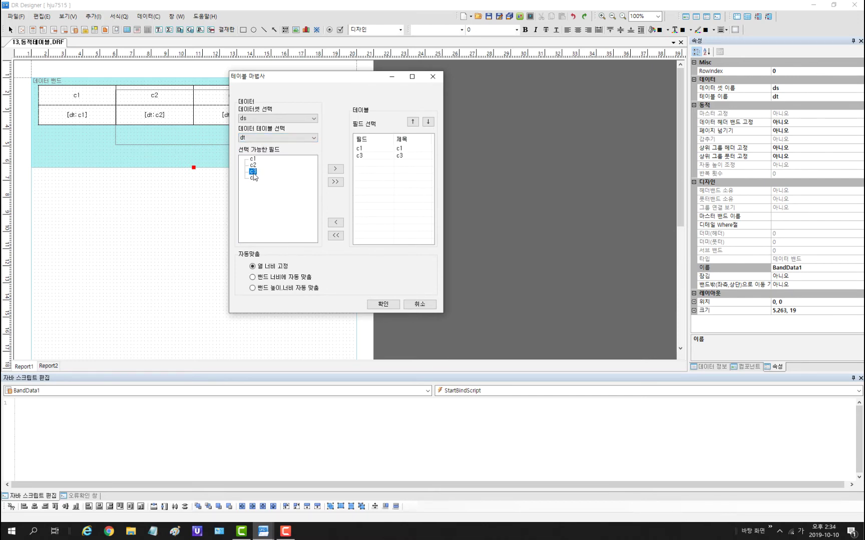
{"action": "left_click", "coordinate": [339, 171]}
{"action": "left_click", "coordinate": [424, 304]}
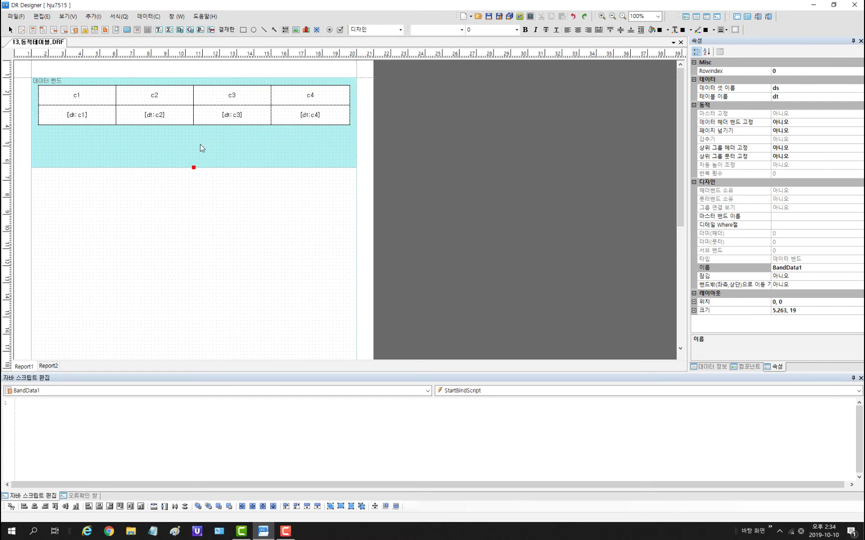
Step: Compare the properties of the c1 title label and the [dt:c1] value label in the dynamic table
{"action": "left_click", "coordinate": [100, 100]}
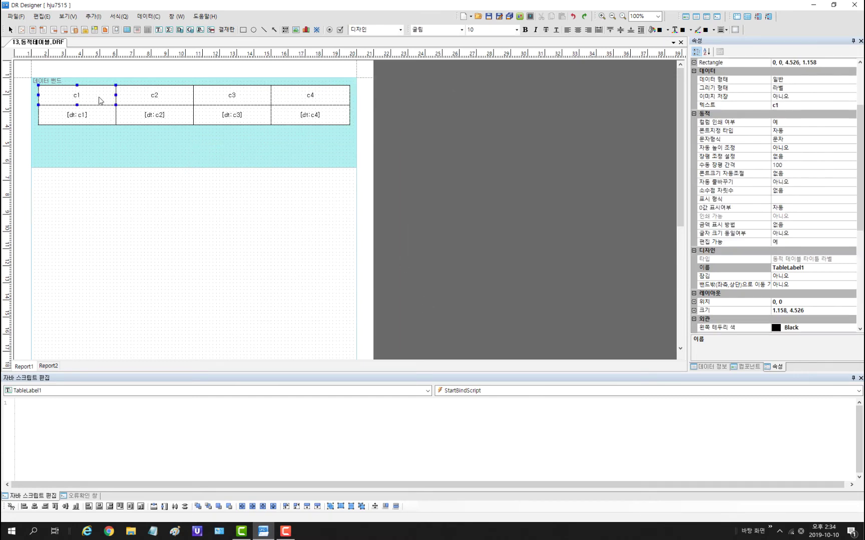
{"action": "left_click", "coordinate": [100, 115]}
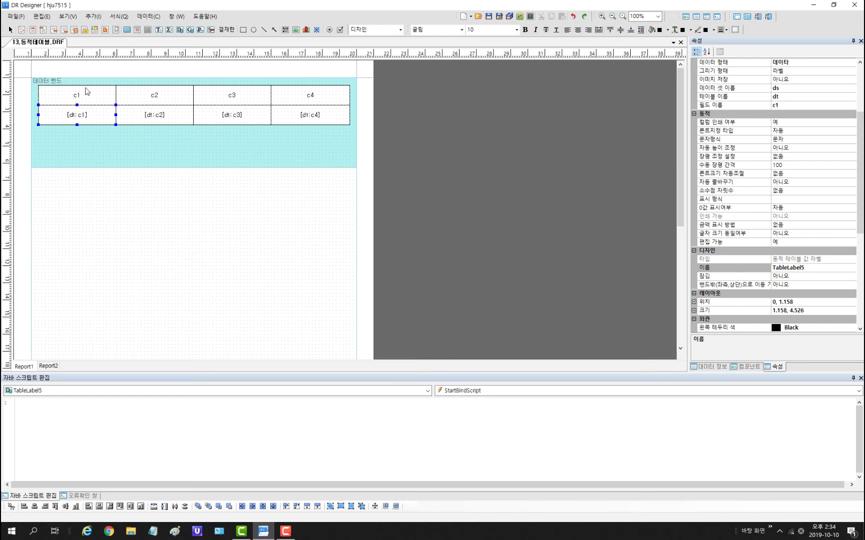
{"action": "left_click", "coordinate": [87, 95]}
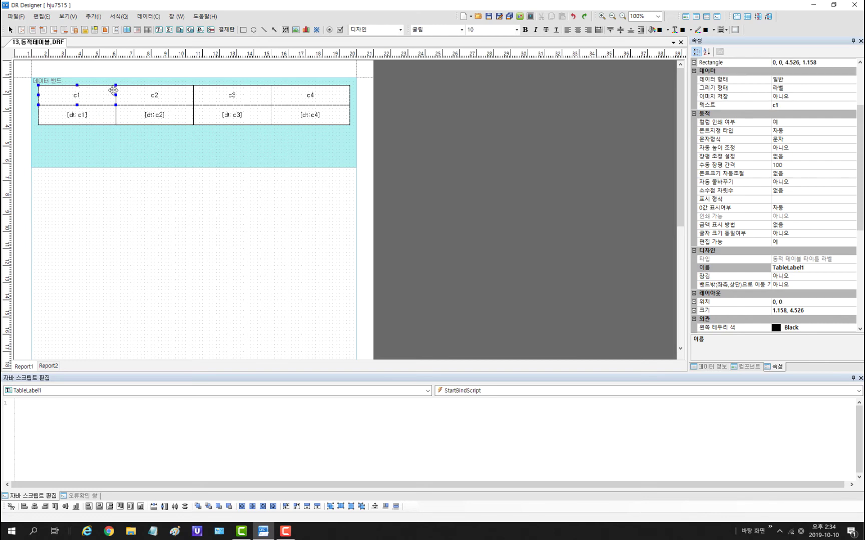
{"action": "left_click", "coordinate": [48, 110]}
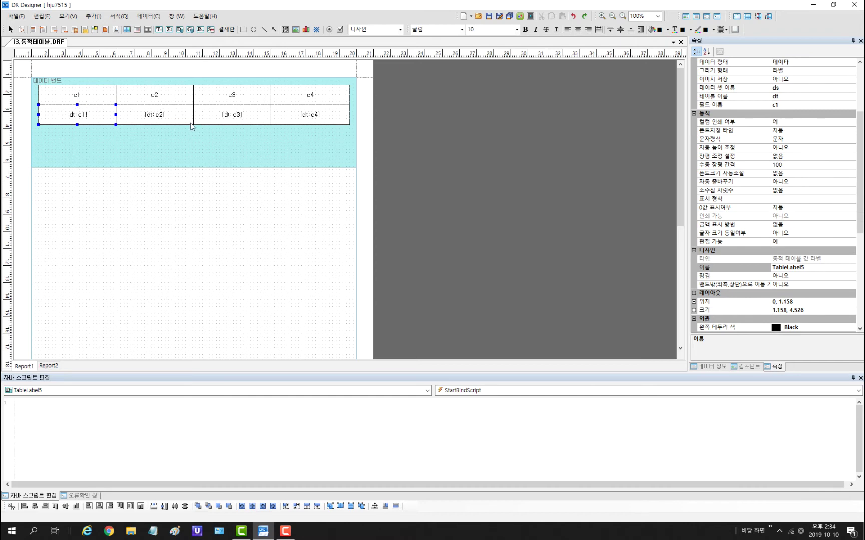
Step: Review the data properties of the [dt:c1] value label and the fields available for its 필드 이름
{"action": "scroll", "coordinate": [789, 170], "scroll_direction": "up", "scroll_amount": 4}
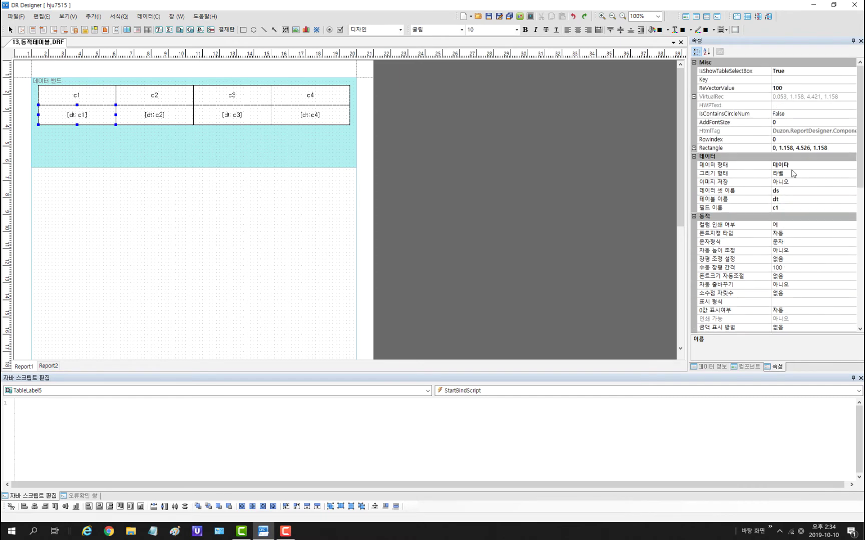
{"action": "scroll", "coordinate": [813, 192], "scroll_direction": "down", "scroll_amount": 1}
{"action": "left_click", "coordinate": [823, 182]}
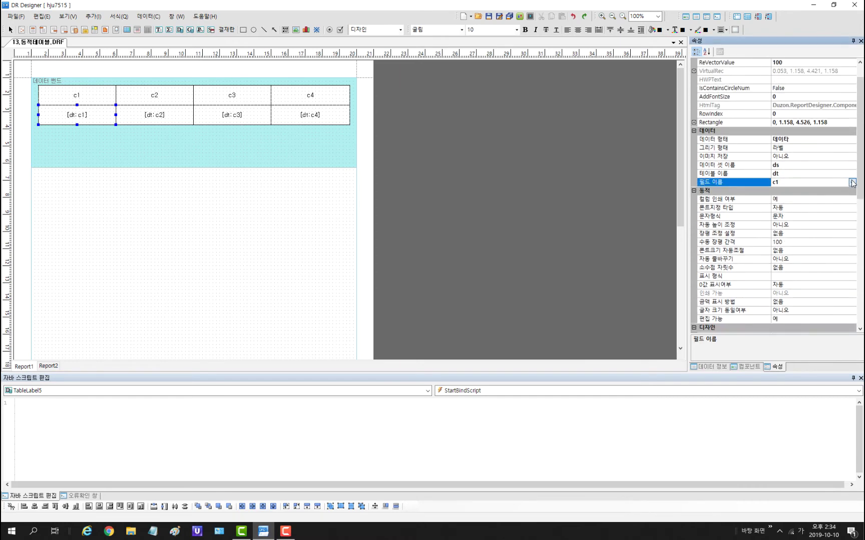
{"action": "left_click", "coordinate": [852, 182]}
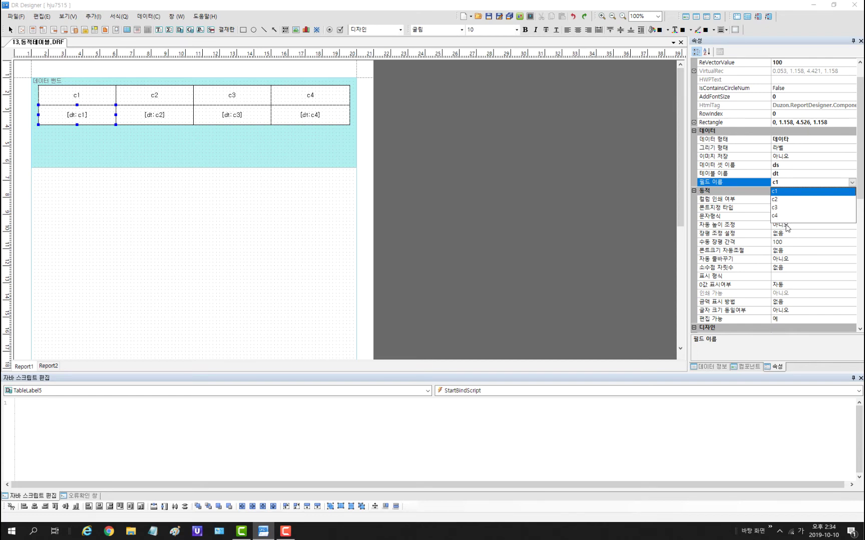
{"action": "left_click", "coordinate": [786, 180]}
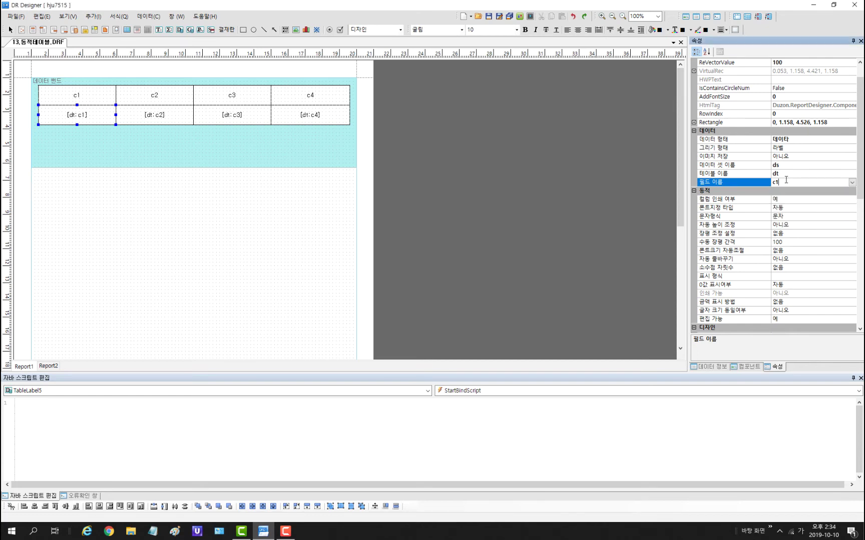
Step: Preview the dynamic table report, page forward and back through its pages, and close the preview
{"action": "left_click", "coordinate": [530, 17]}
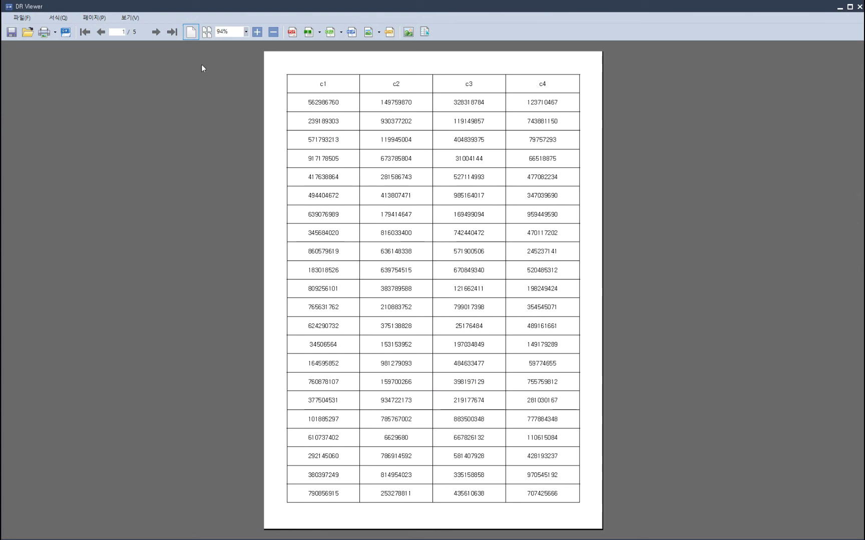
{"action": "left_click", "coordinate": [157, 33]}
{"action": "left_click", "coordinate": [156, 33]}
{"action": "left_click", "coordinate": [156, 33]}
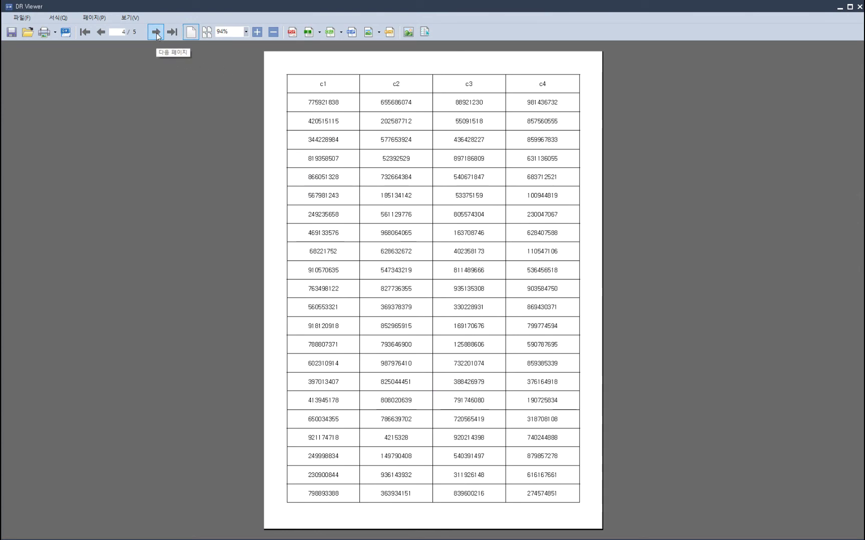
{"action": "left_click", "coordinate": [156, 33]}
{"action": "left_click", "coordinate": [103, 33]}
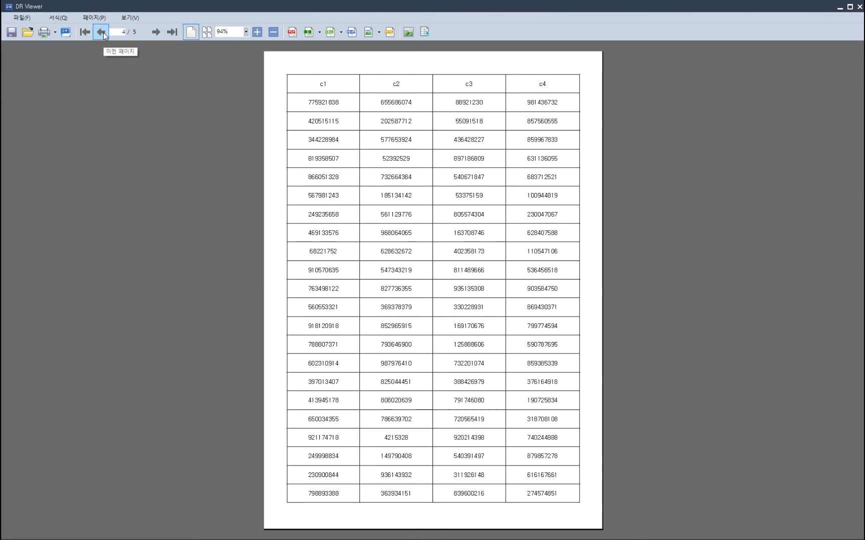
{"action": "left_click", "coordinate": [102, 33]}
{"action": "left_click", "coordinate": [102, 33]}
{"action": "left_click", "coordinate": [102, 33]}
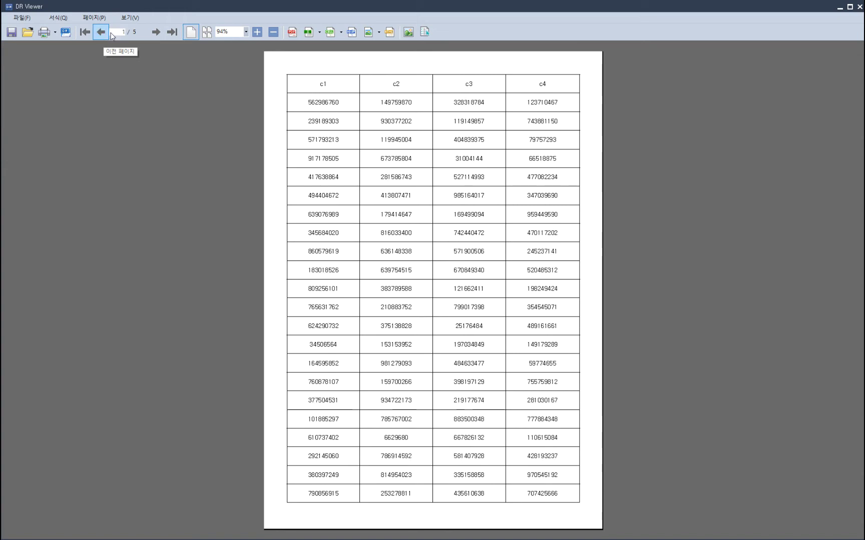
{"action": "left_click", "coordinate": [154, 35]}
{"action": "left_click", "coordinate": [154, 34]}
{"action": "left_click", "coordinate": [154, 34]}
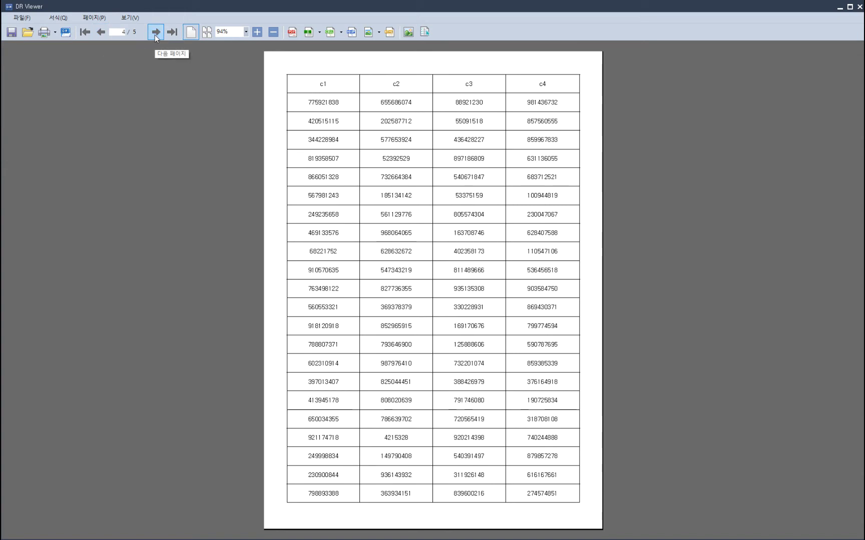
{"action": "left_click", "coordinate": [155, 34]}
{"action": "key", "text": "Escape"}
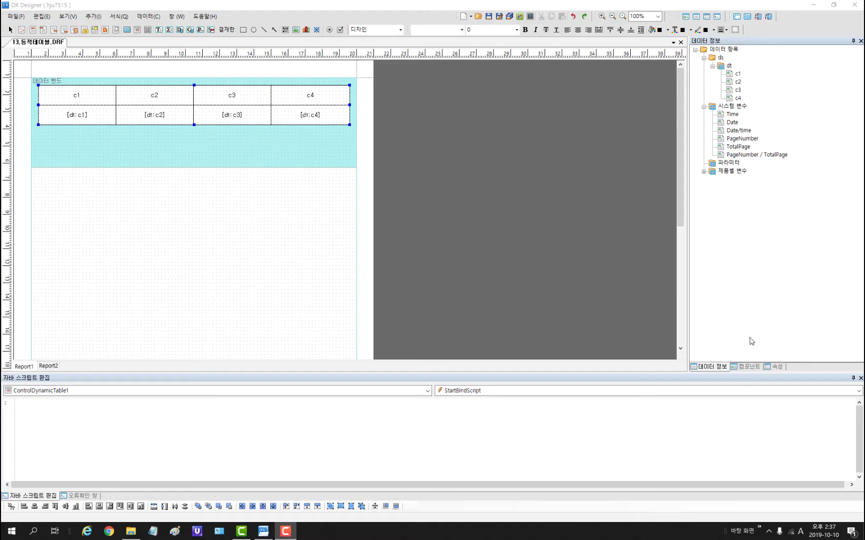
Step: Examine the dynamic table's component tree, select the whole table from its c3 title label, and show its properties
{"action": "left_click", "coordinate": [778, 367]}
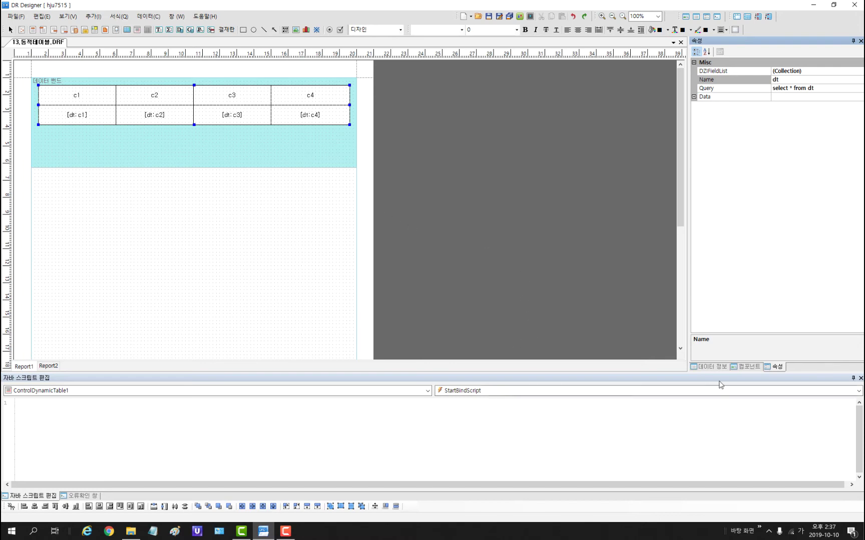
{"action": "left_click", "coordinate": [745, 368]}
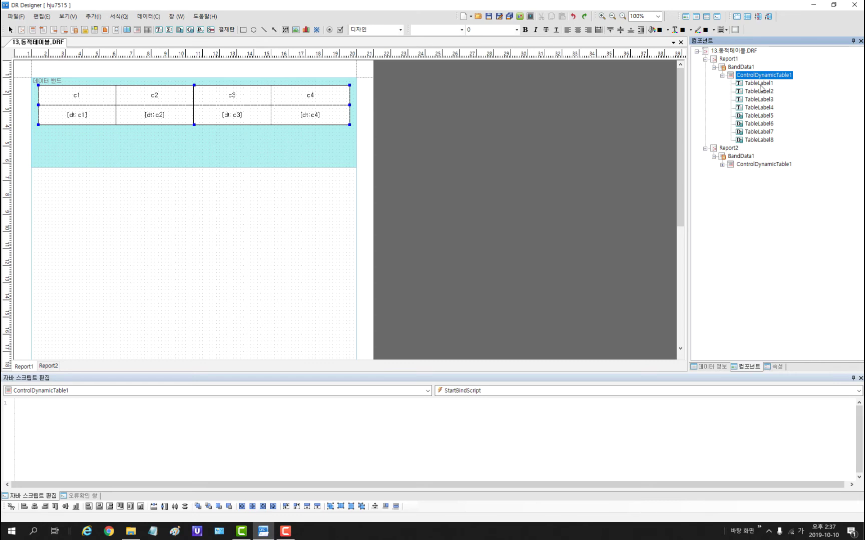
{"action": "left_click", "coordinate": [245, 98]}
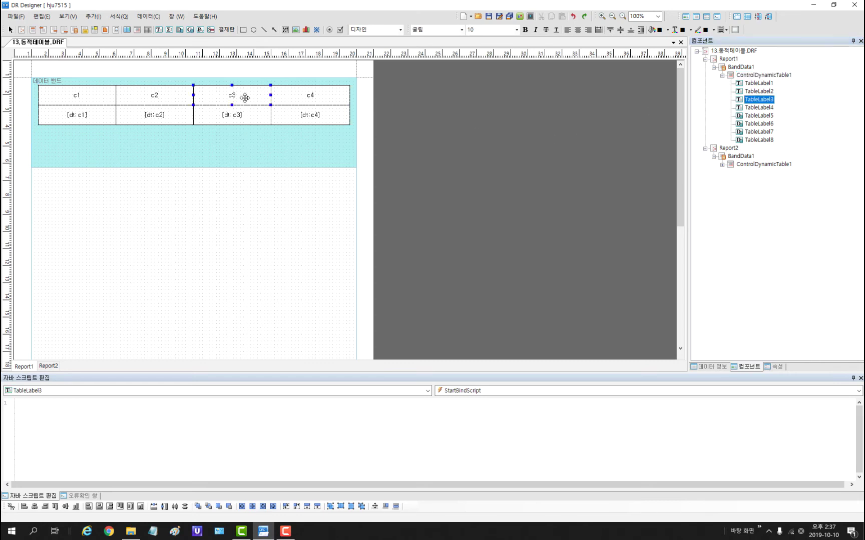
{"action": "key", "text": "Escape"}
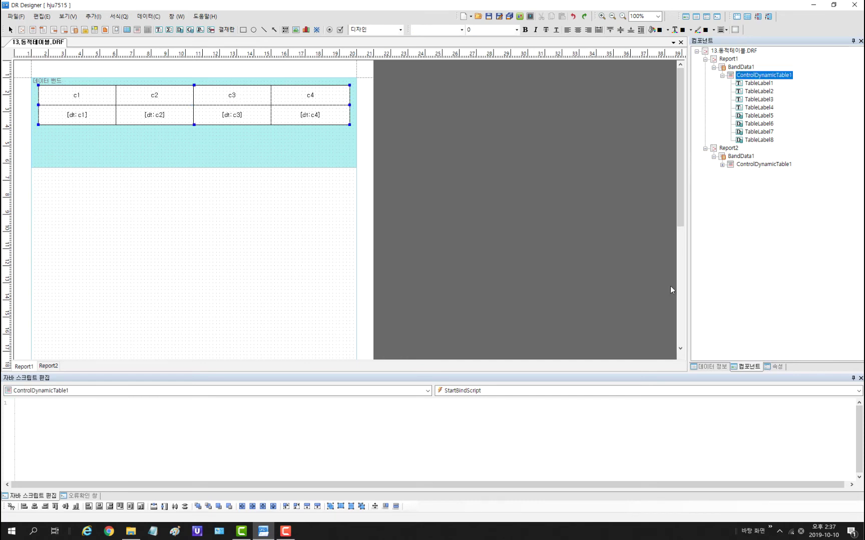
{"action": "left_click", "coordinate": [779, 369]}
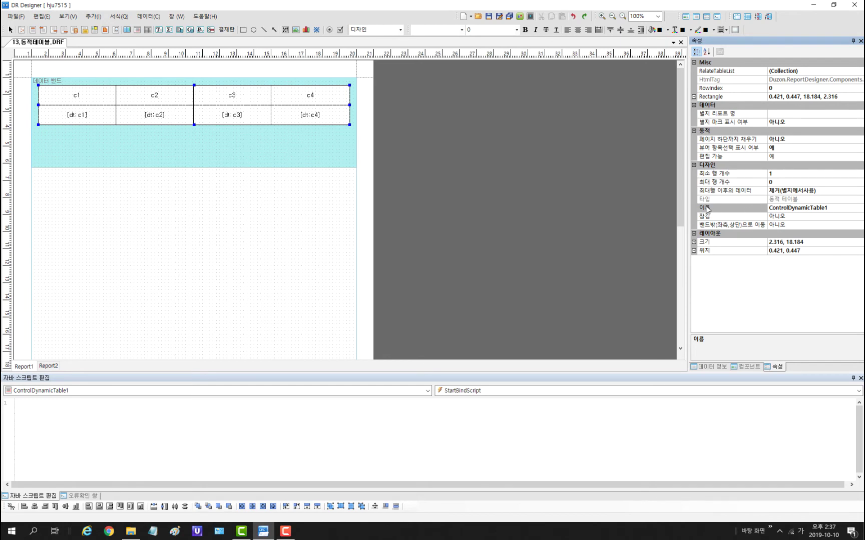
Step: Select the whole dynamic table and move it up to the data band's upper edge at position 0.447, 0
{"action": "left_click", "coordinate": [231, 112]}
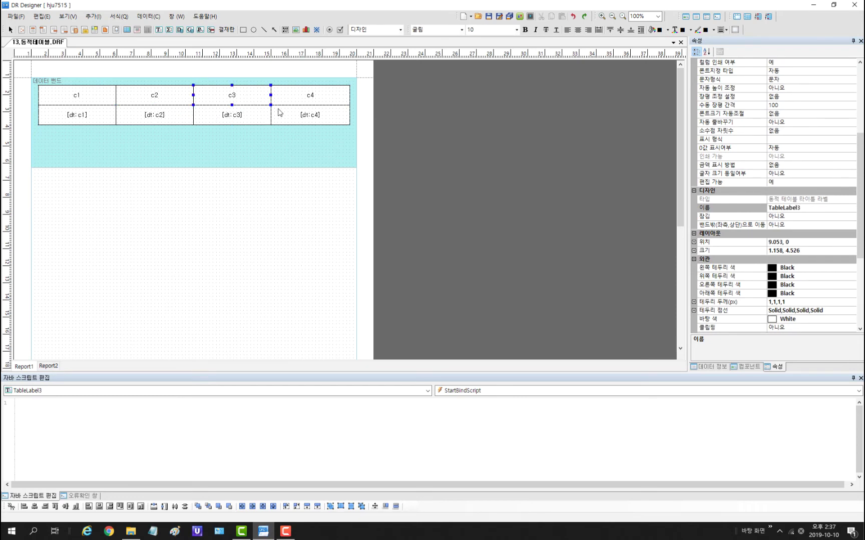
{"action": "left_click", "coordinate": [300, 111]}
{"action": "left_click", "coordinate": [300, 109]}
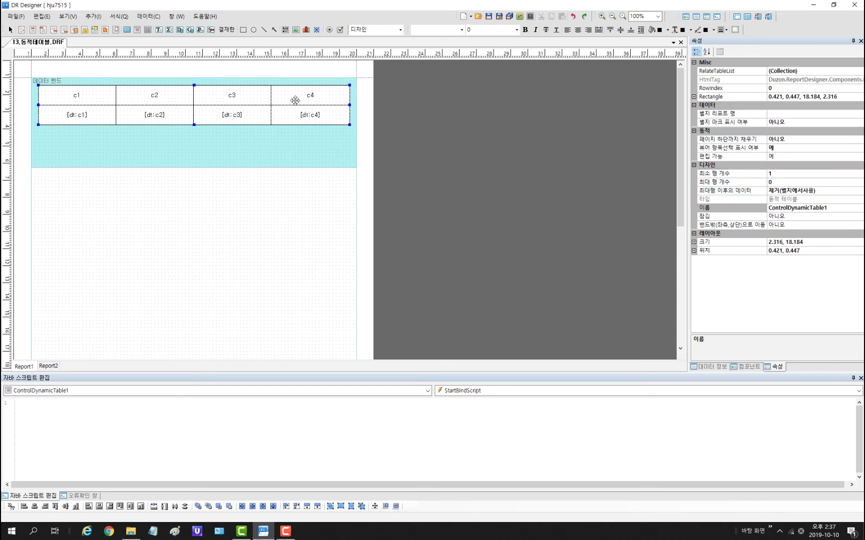
{"action": "left_click_drag", "start_coordinate": [295, 100], "coordinate": [212, 99]}
Step: Show the description of the dynamic table's 최소 행 개수 property and preview the report
{"action": "left_click", "coordinate": [744, 178]}
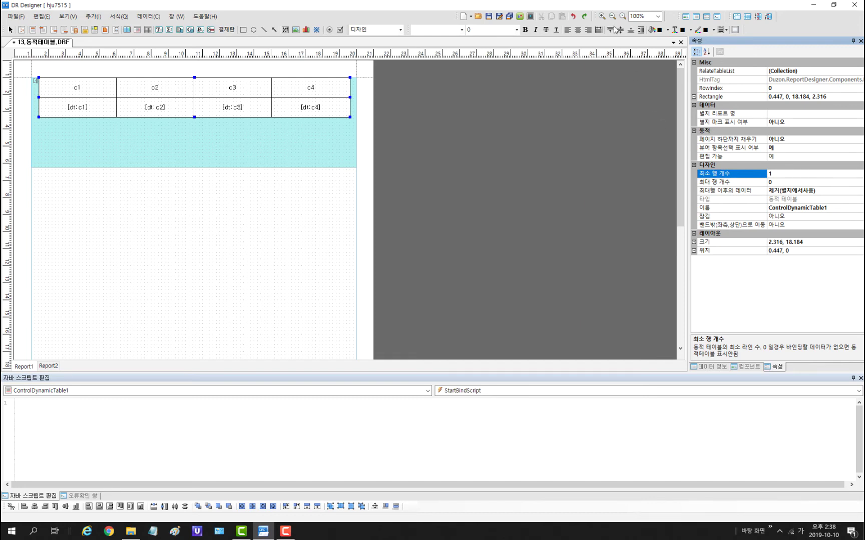
{"action": "left_click", "coordinate": [531, 17]}
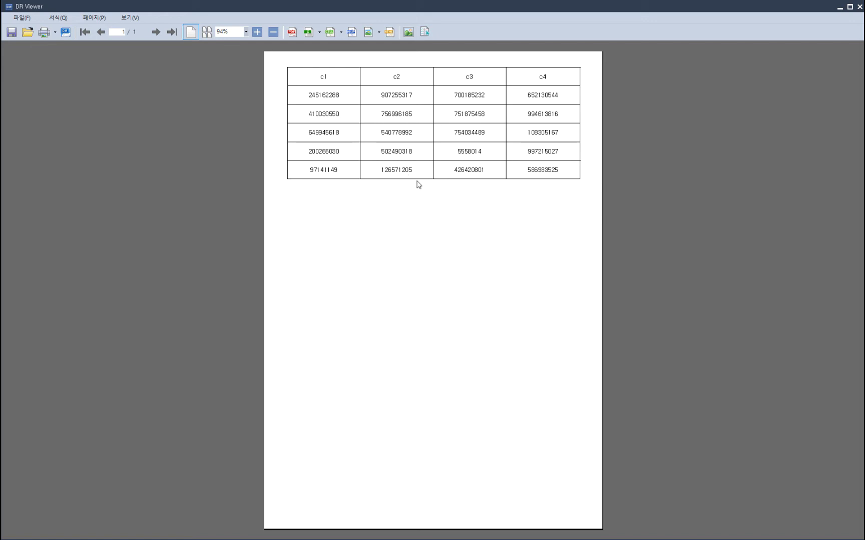
Step: Check the data rows of the c1 column in the report preview and close the preview
{"action": "left_click", "coordinate": [330, 100]}
{"action": "left_click", "coordinate": [330, 114]}
{"action": "left_click", "coordinate": [334, 152]}
{"action": "left_click", "coordinate": [332, 173]}
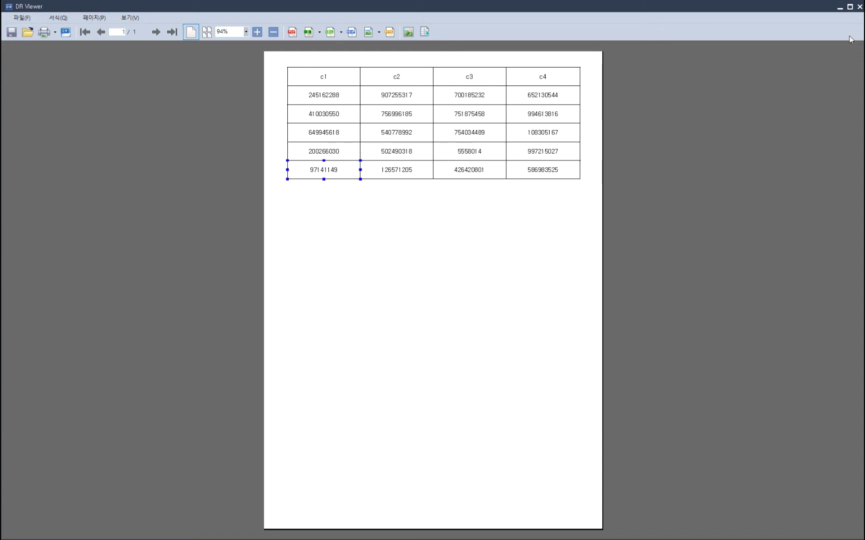
{"action": "left_click", "coordinate": [860, 7]}
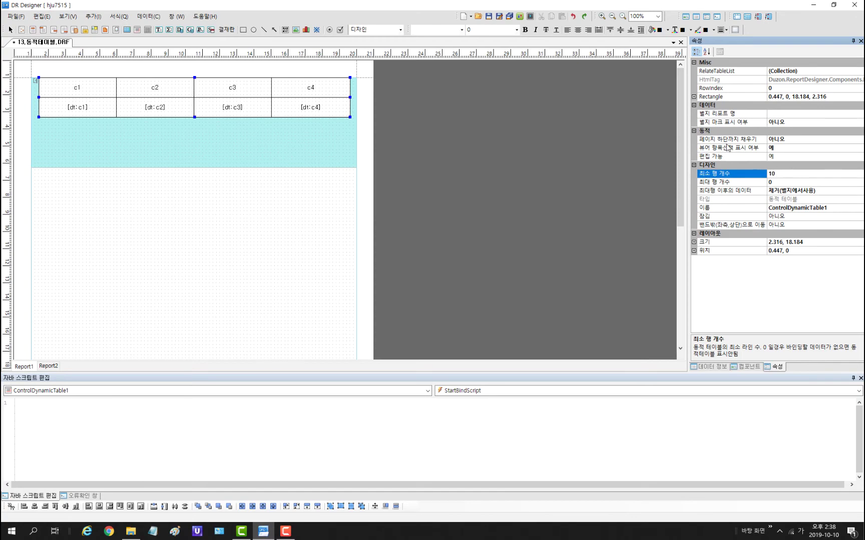
Step: Set the dynamic table's 최소 행 개수 to 10, preview the report and close the preview
{"action": "left_click", "coordinate": [512, 14]}
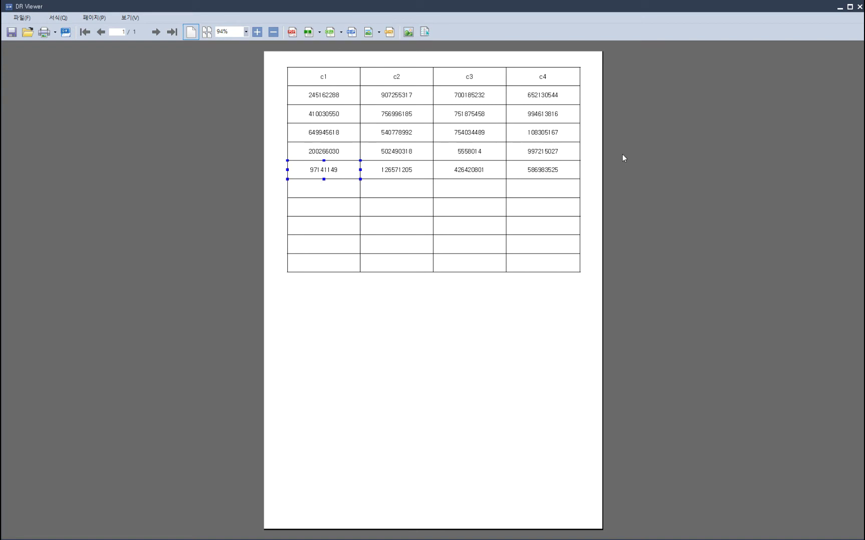
{"action": "key", "text": "Escape"}
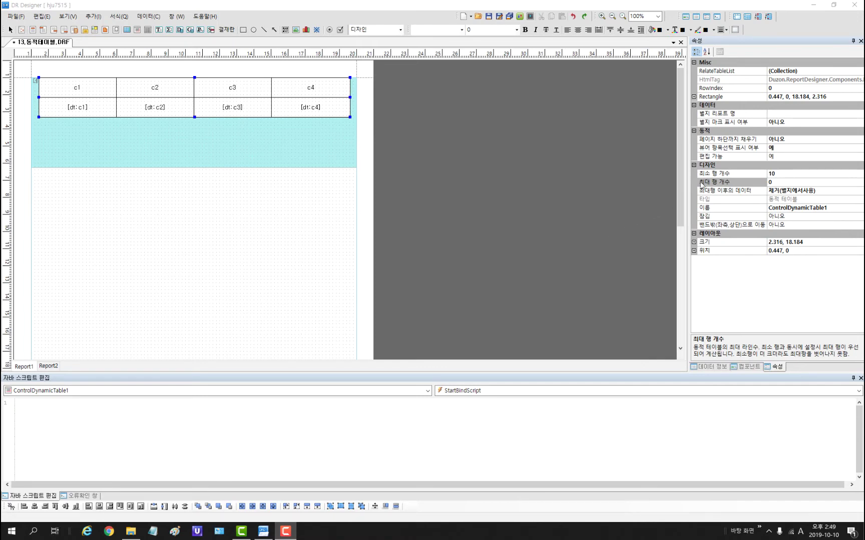
Step: Set the dynamic table's 최대 행 개수 to 5, previewing the report before and after the change
{"action": "left_click", "coordinate": [791, 182]}
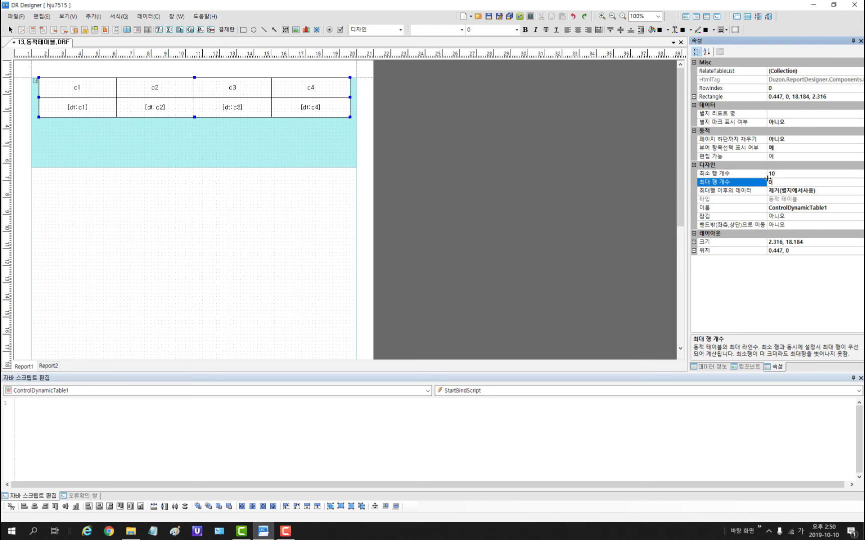
{"action": "left_click", "coordinate": [530, 16]}
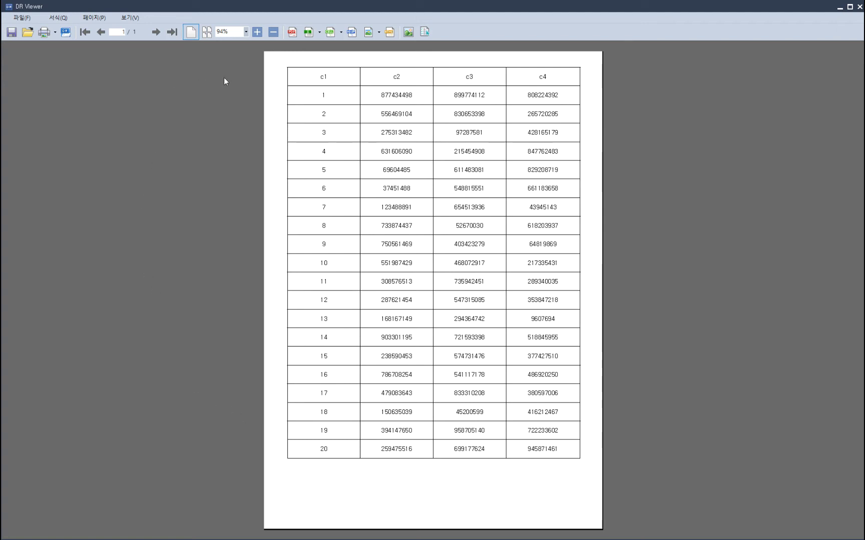
{"action": "left_click", "coordinate": [860, 6]}
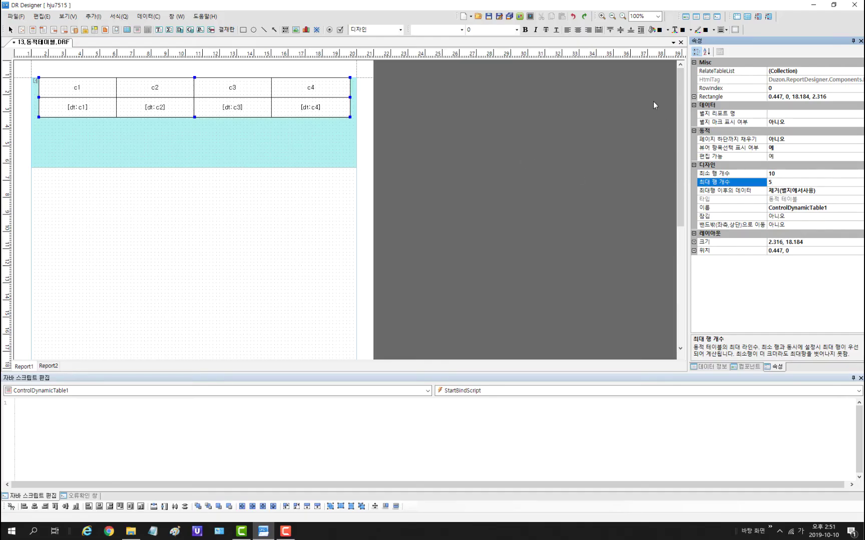
{"action": "key", "text": "F5"}
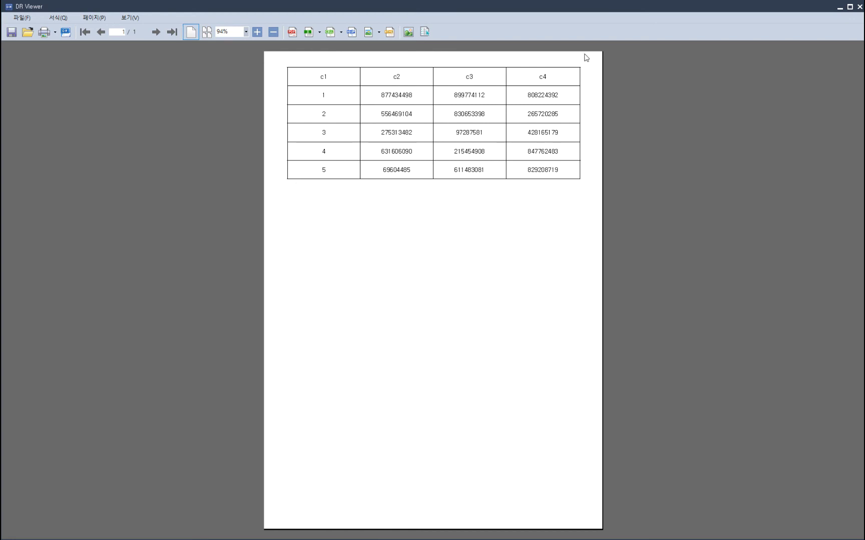
{"action": "left_click", "coordinate": [859, 7]}
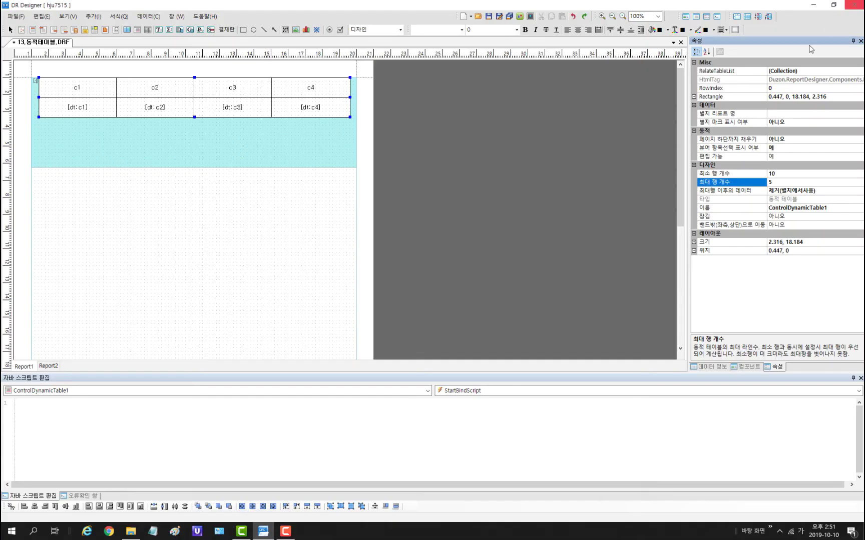
Step: Set the dynamic table's 최대행 이후의 데이터 to 페이지 넘기기, preview the report and page forward through it
{"action": "left_click", "coordinate": [730, 191]}
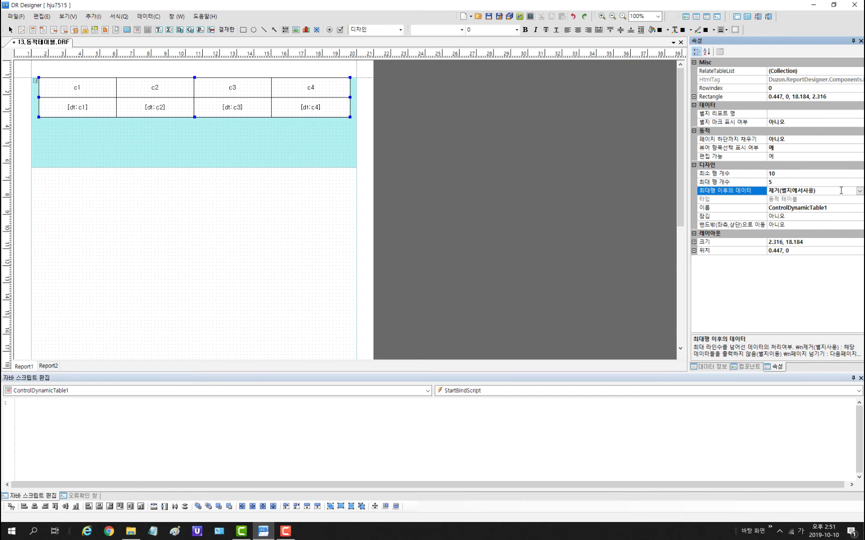
{"action": "left_click", "coordinate": [858, 190]}
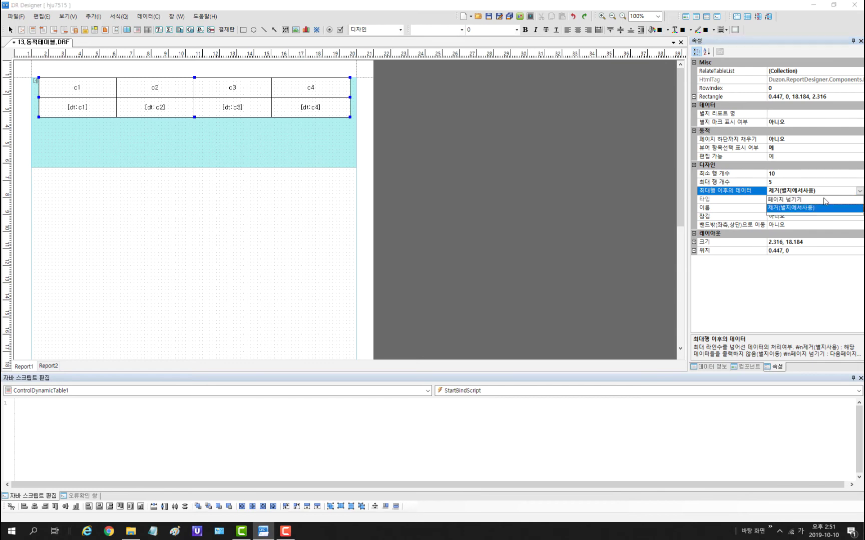
{"action": "left_click", "coordinate": [822, 200]}
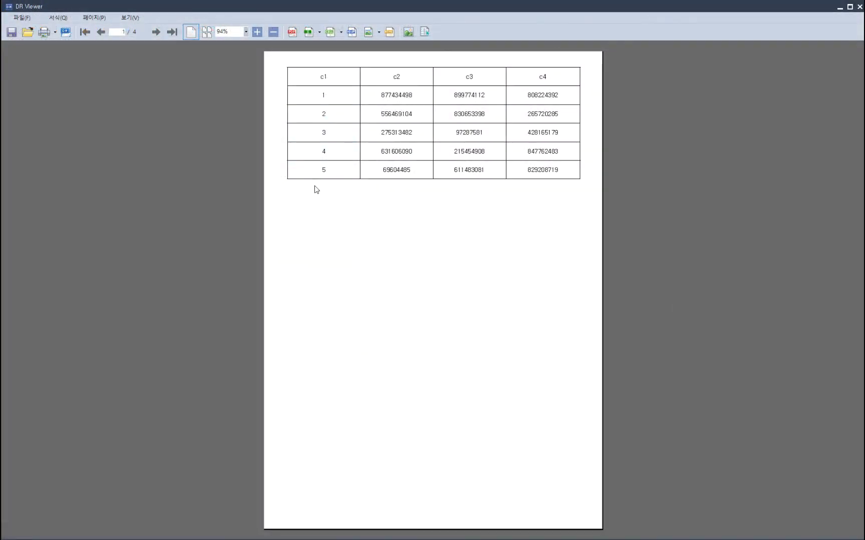
{"action": "left_click", "coordinate": [158, 33]}
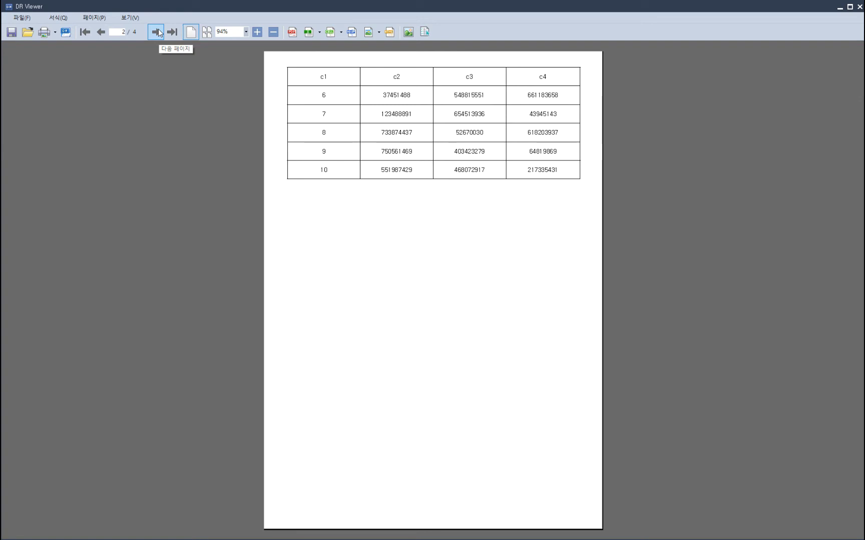
{"action": "left_click", "coordinate": [158, 32]}
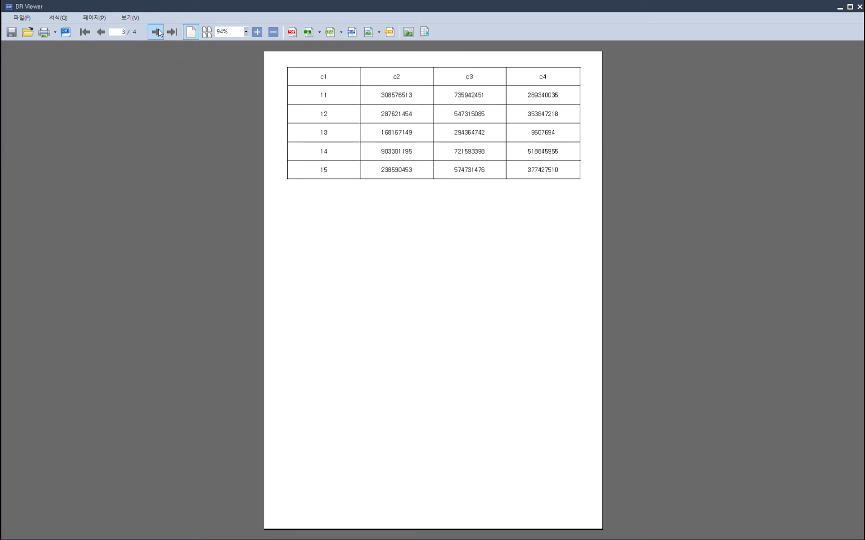
{"action": "left_click", "coordinate": [158, 32]}
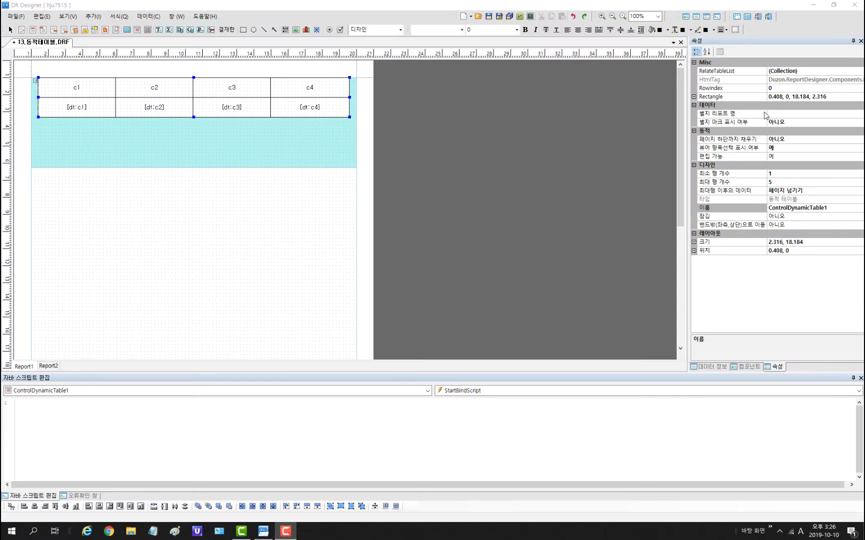
Step: Set the dynamic table's 최대행 이후의 데이터 to 제거(별지에서사용)
{"action": "left_click", "coordinate": [752, 183]}
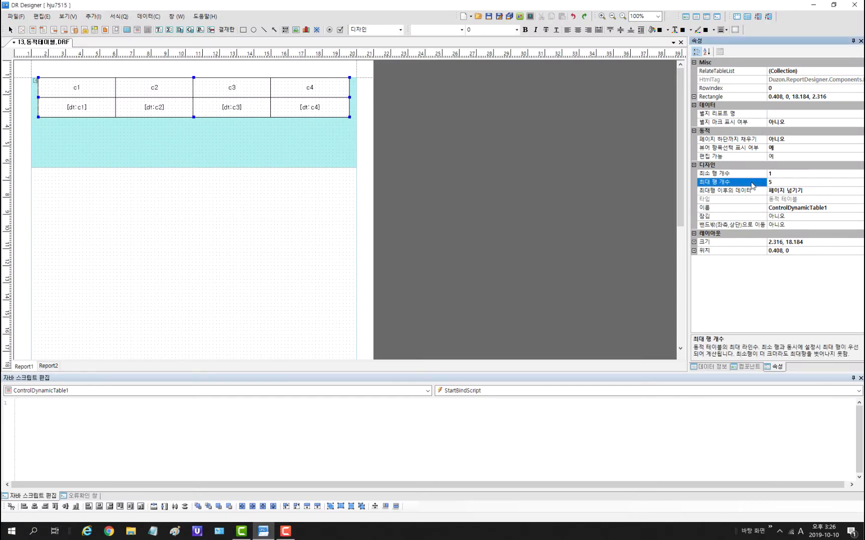
{"action": "left_click", "coordinate": [741, 194]}
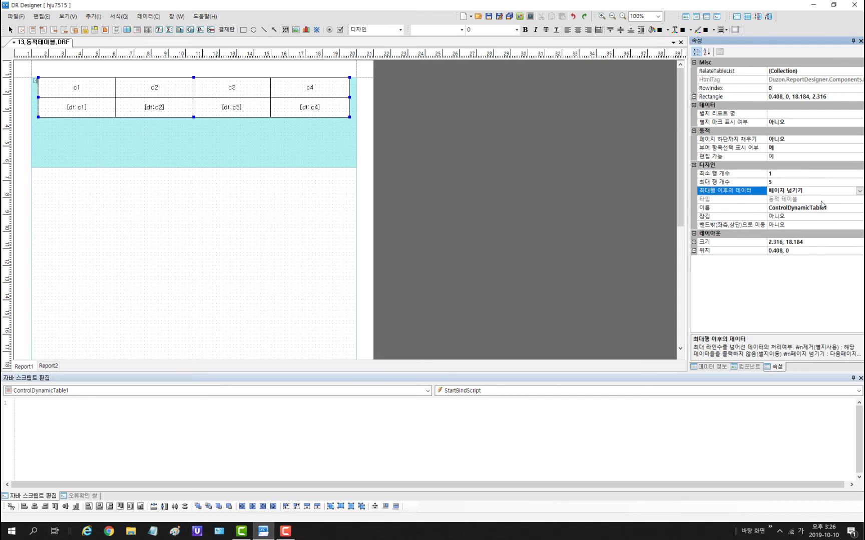
{"action": "left_click", "coordinate": [859, 192]}
{"action": "left_click", "coordinate": [796, 205]}
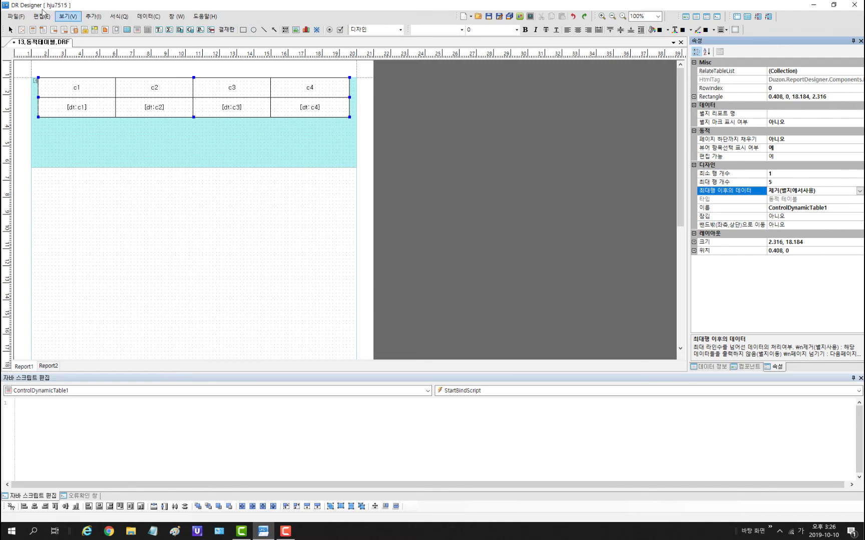
Step: Make Report2 an attachment report by setting its 별지(서브리포트) property to 예
{"action": "left_click", "coordinate": [50, 366]}
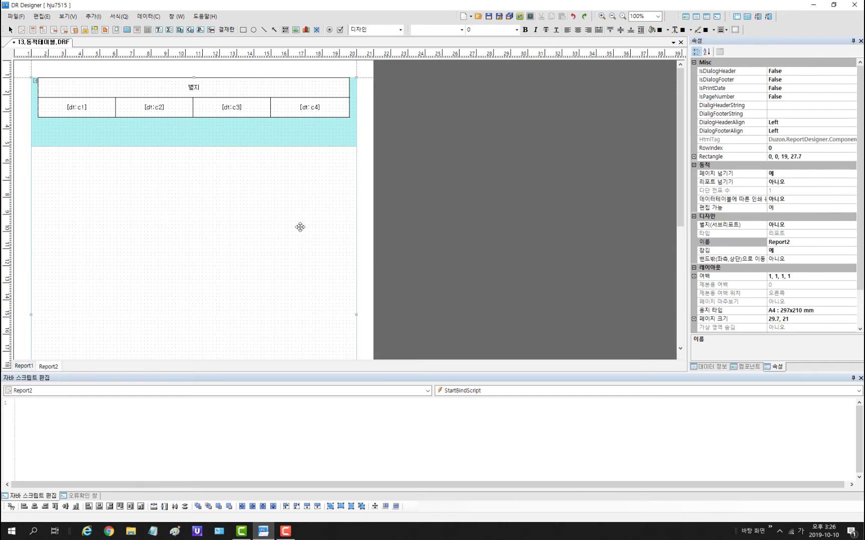
{"action": "left_click", "coordinate": [744, 225]}
{"action": "left_click", "coordinate": [851, 226]}
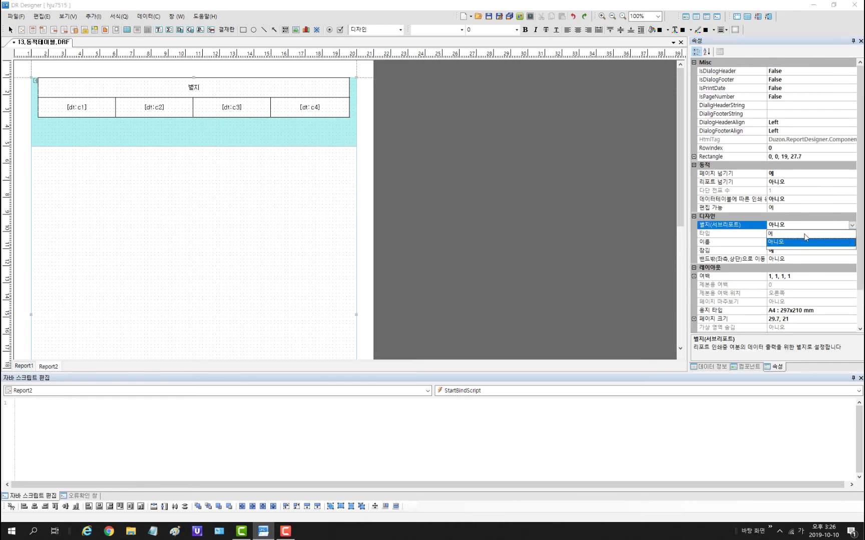
{"action": "left_click", "coordinate": [797, 233]}
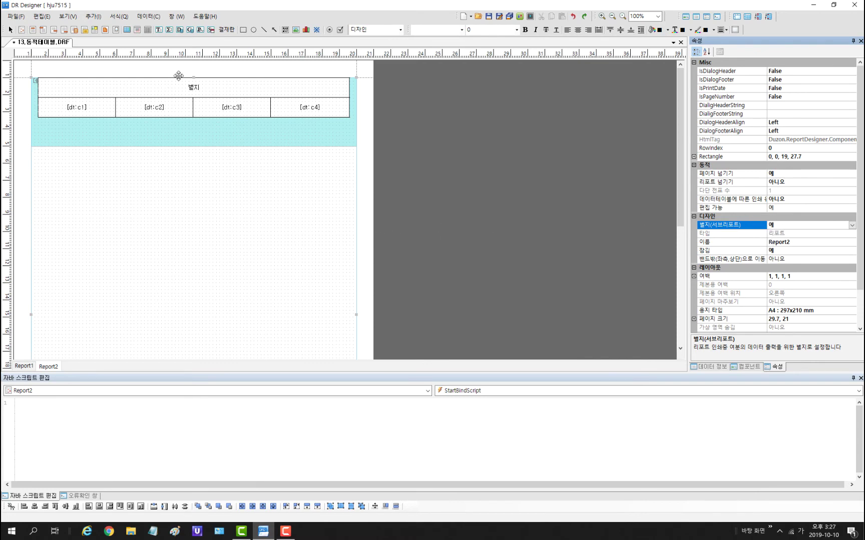
Step: Link the dynamic table in Report1 to the attachment report by setting its 별지 리포트 명 to Report2
{"action": "left_click", "coordinate": [15, 367]}
{"action": "left_click", "coordinate": [228, 108]}
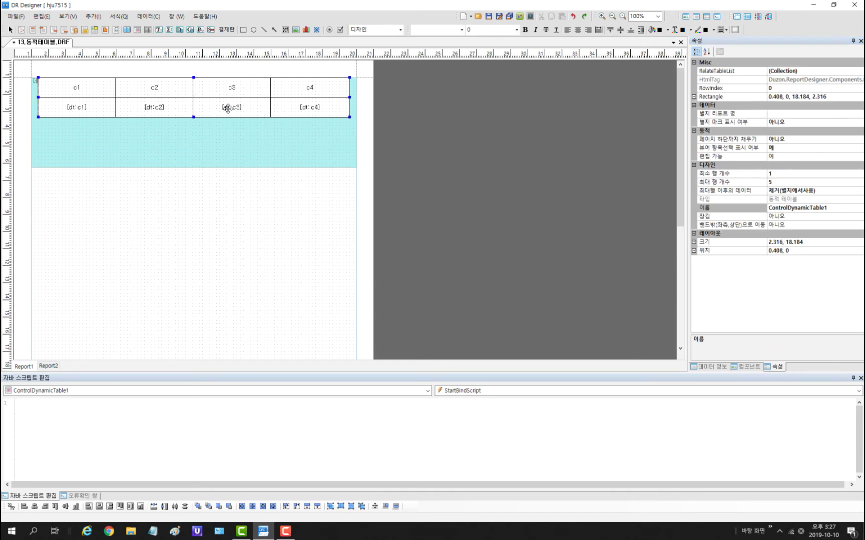
{"action": "left_click", "coordinate": [807, 114]}
{"action": "left_click", "coordinate": [859, 115]}
{"action": "left_click", "coordinate": [801, 129]}
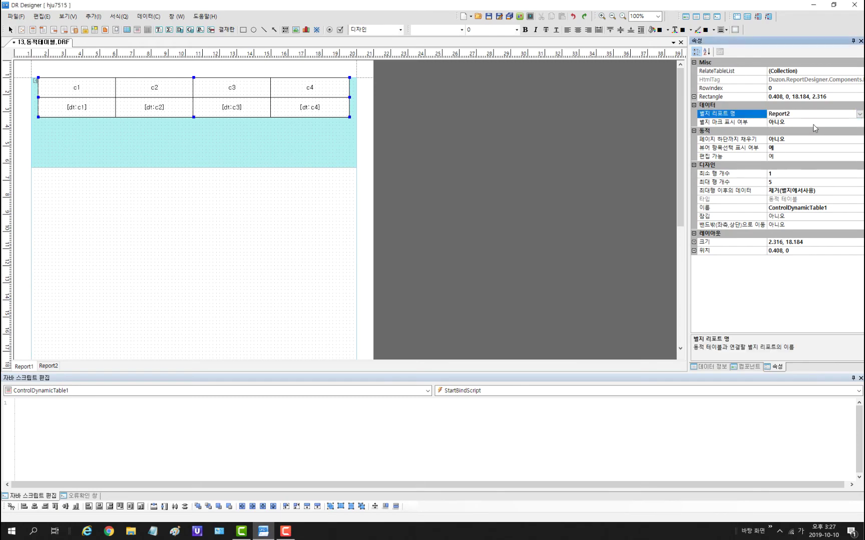
Step: Preview the report, view its second page with the attachment table, and close the preview
{"action": "key", "text": "F5"}
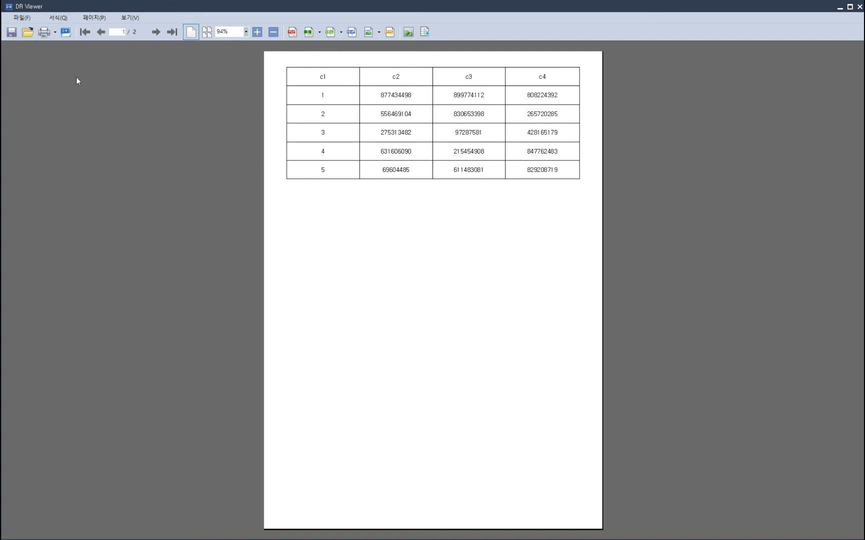
{"action": "left_click", "coordinate": [157, 32]}
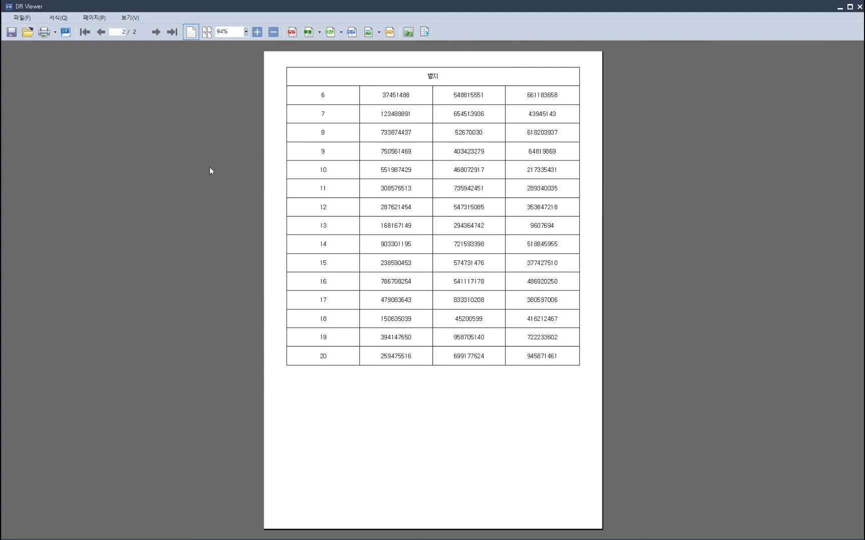
{"action": "left_click", "coordinate": [859, 7]}
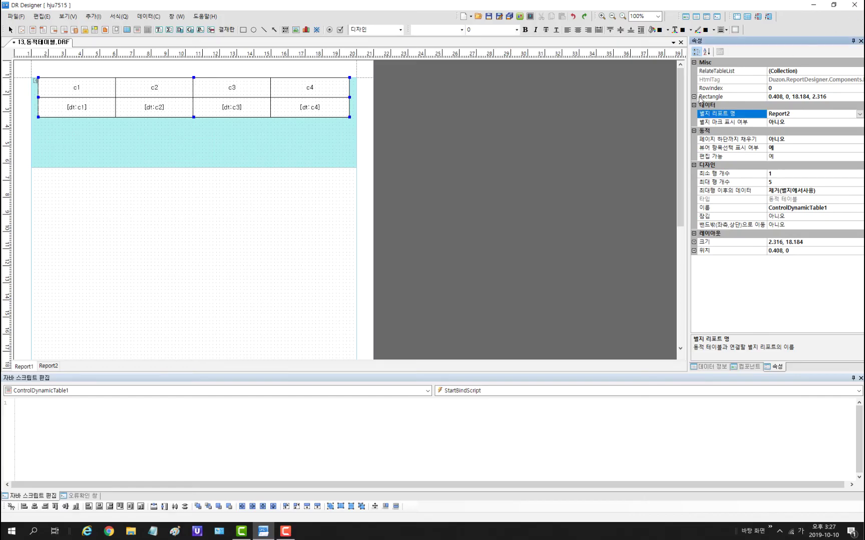
Step: Set the dynamic table's 별지 마크 표시 여부 to 예 and preview both pages of the report
{"action": "left_click", "coordinate": [745, 123]}
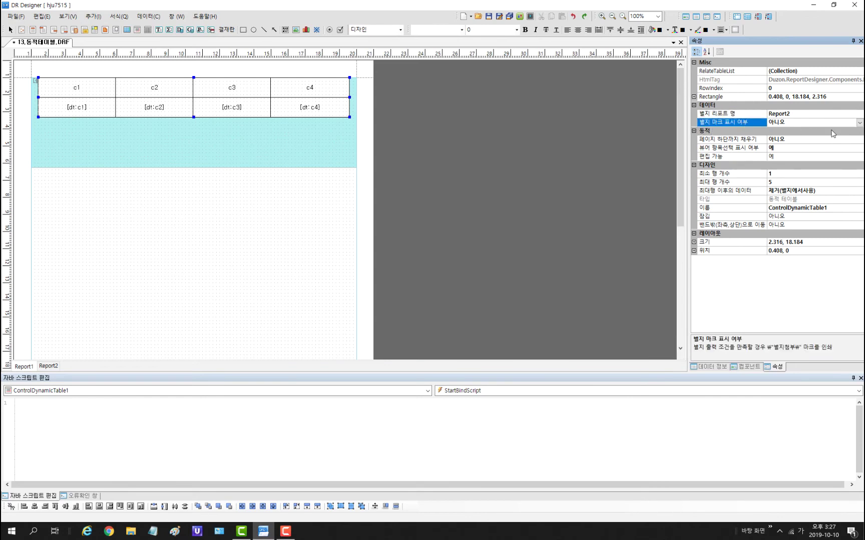
{"action": "left_click", "coordinate": [860, 123]}
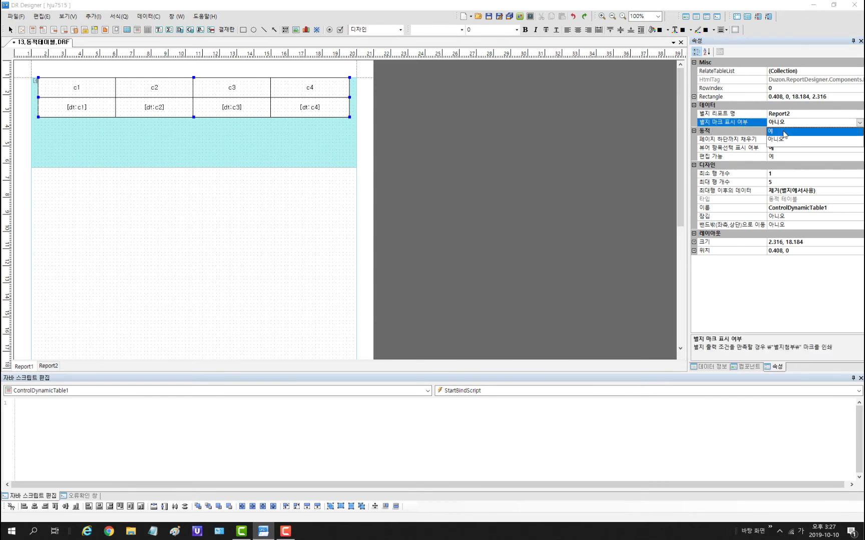
{"action": "left_click", "coordinate": [784, 133]}
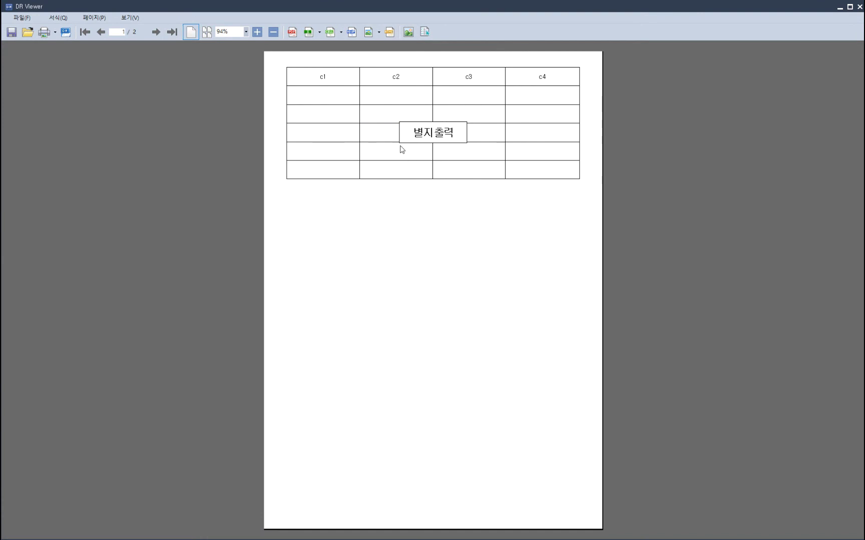
{"action": "left_click", "coordinate": [155, 31]}
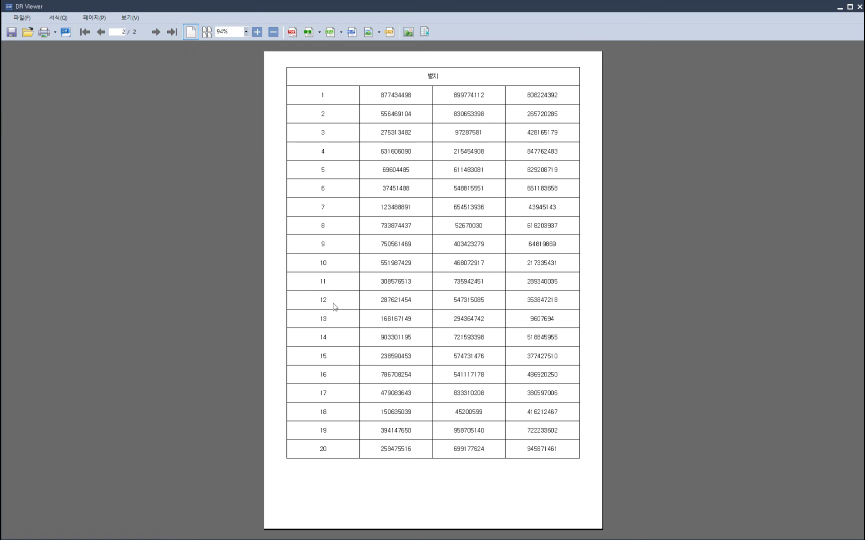
{"action": "key", "text": "Escape"}
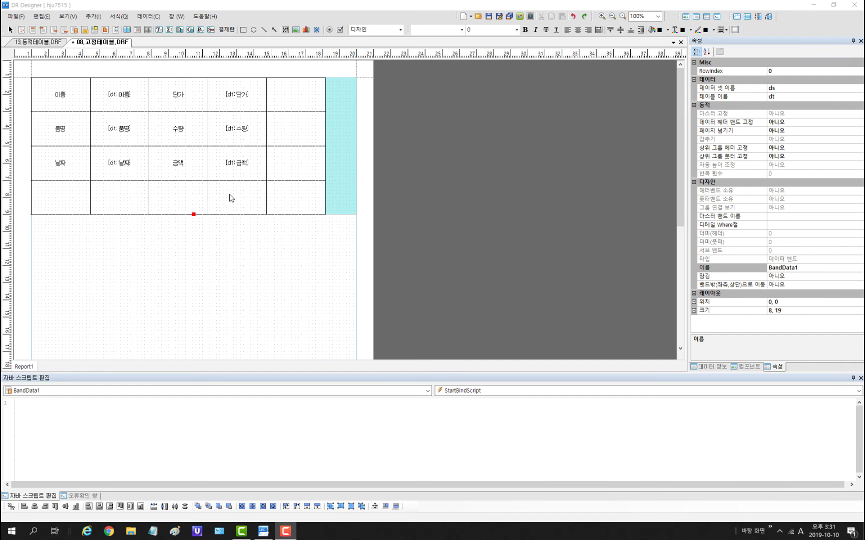
Step: Start a fixed table over the existing one, examine the column, row and auto-fit options offered, and cancel
{"action": "left_click", "coordinate": [93, 16]}
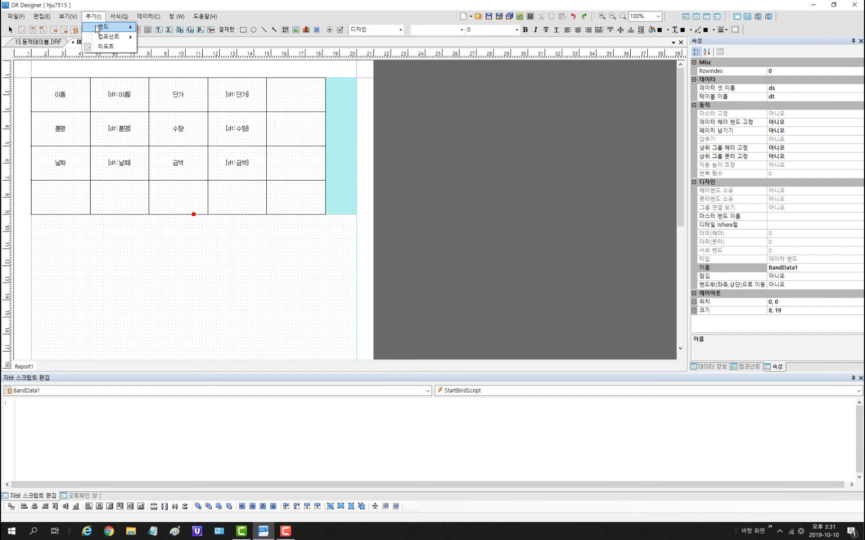
{"action": "mouse_move", "coordinate": [109, 37]}
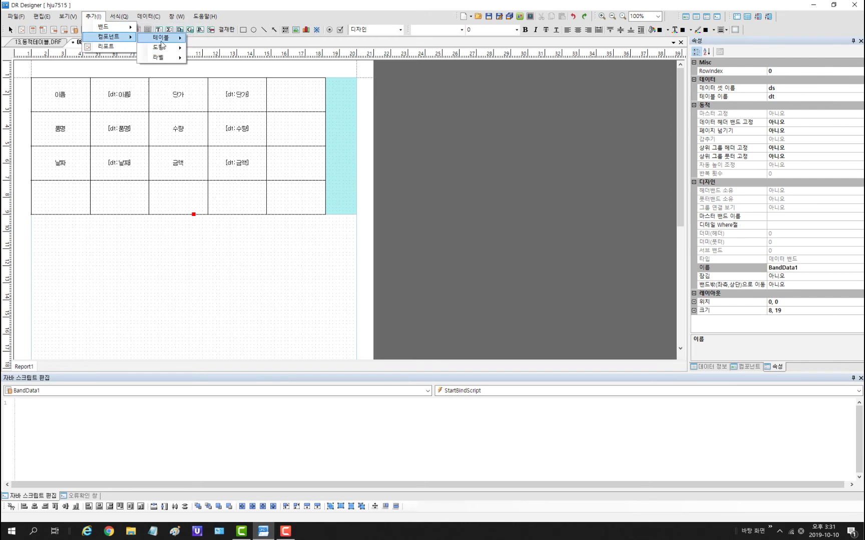
{"action": "mouse_move", "coordinate": [171, 38]}
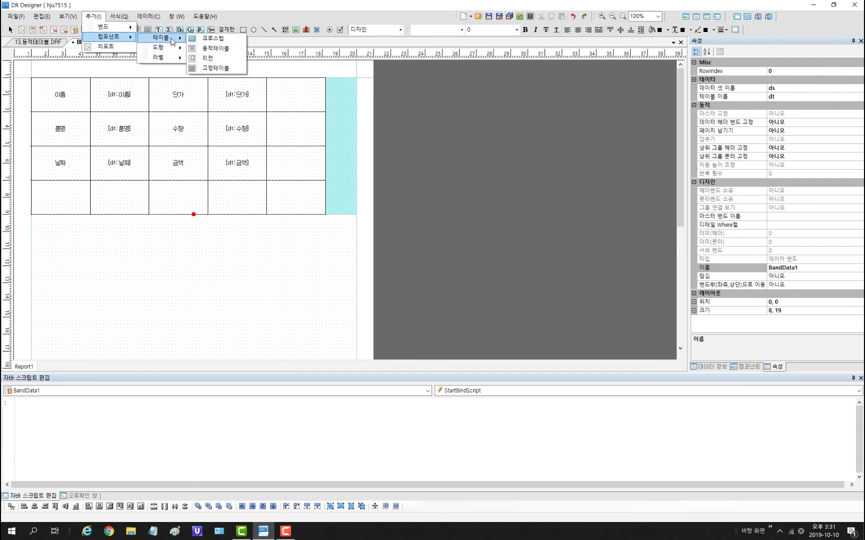
{"action": "left_click", "coordinate": [225, 69]}
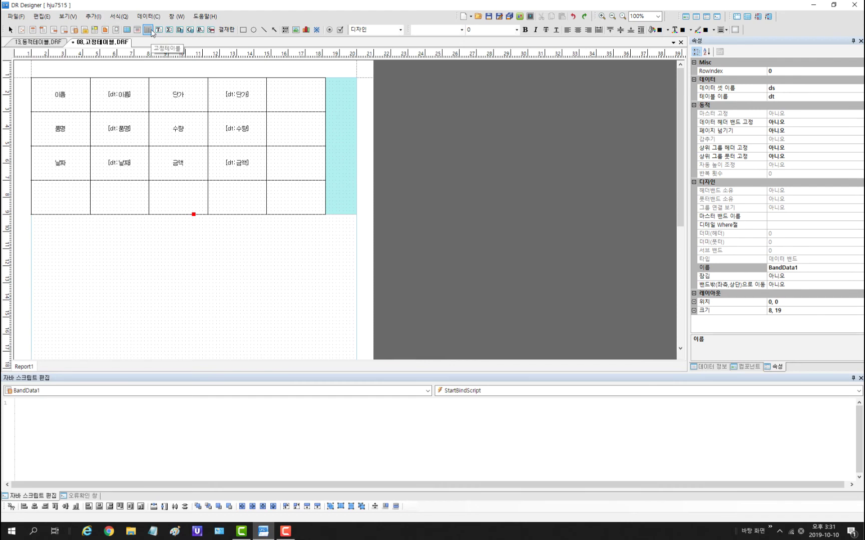
{"action": "left_click_drag", "start_coordinate": [147, 107], "coordinate": [259, 185]}
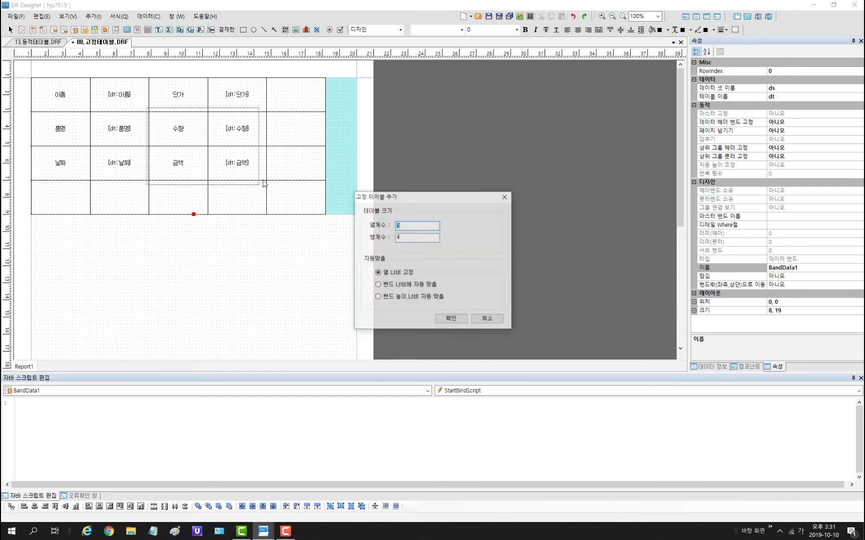
{"action": "left_click_drag", "start_coordinate": [402, 198], "coordinate": [370, 135]}
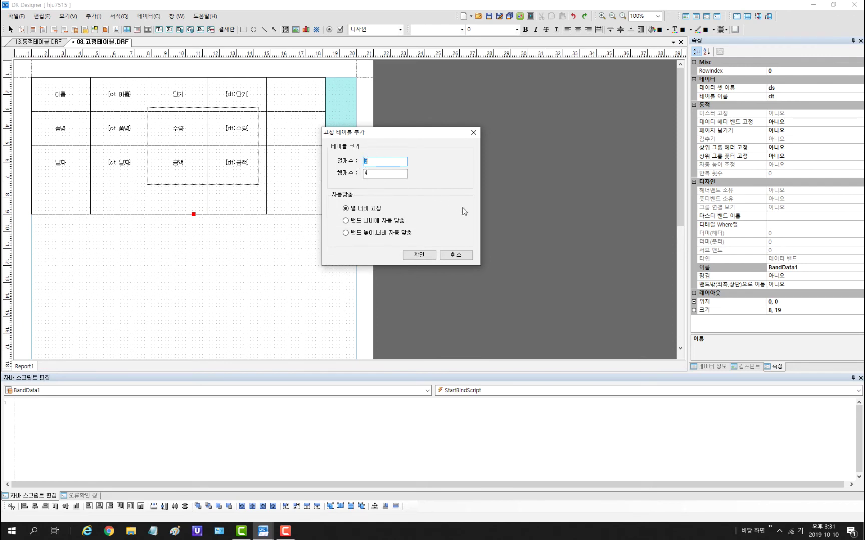
{"action": "left_click", "coordinate": [455, 256]}
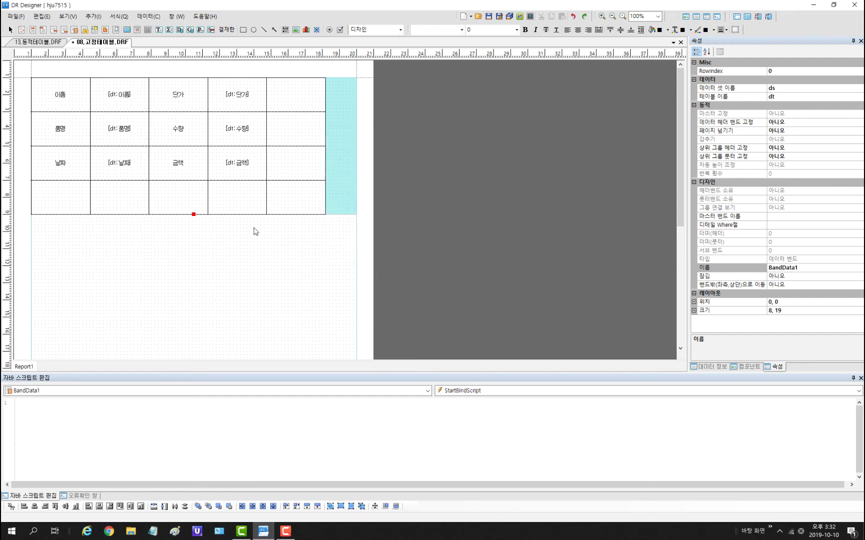
Step: Examine the properties of the whole fixed table and of the empty cells in its last column
{"action": "left_click", "coordinate": [223, 159]}
{"action": "left_click", "coordinate": [224, 157]}
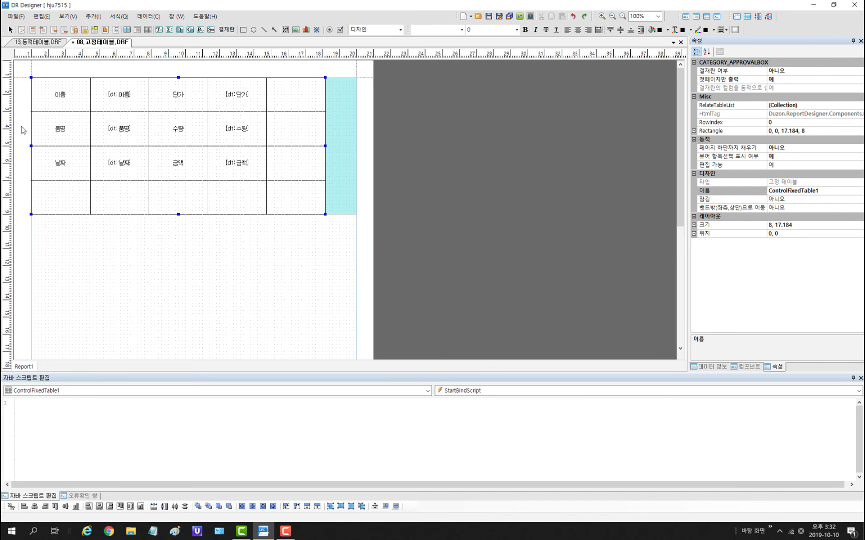
{"action": "left_click", "coordinate": [285, 101]}
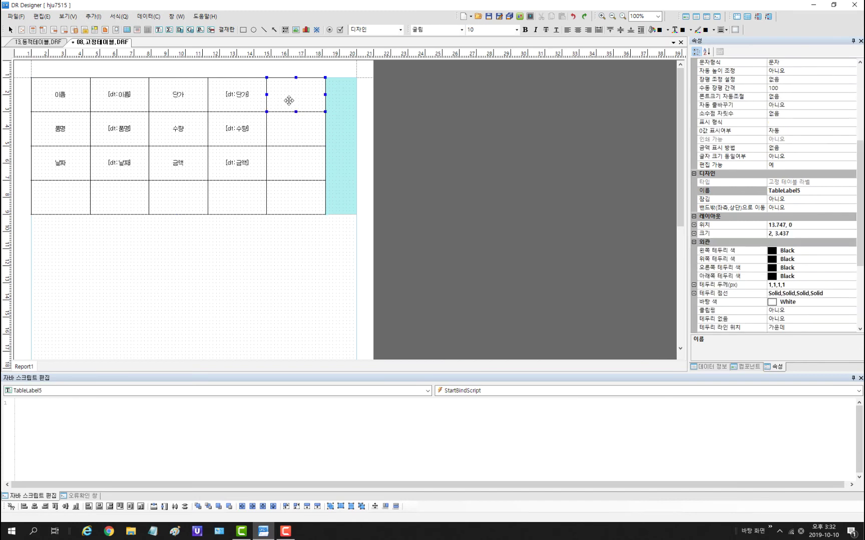
{"action": "left_click", "coordinate": [295, 126]}
{"action": "scroll", "coordinate": [746, 144], "scroll_direction": "up", "scroll_amount": 4}
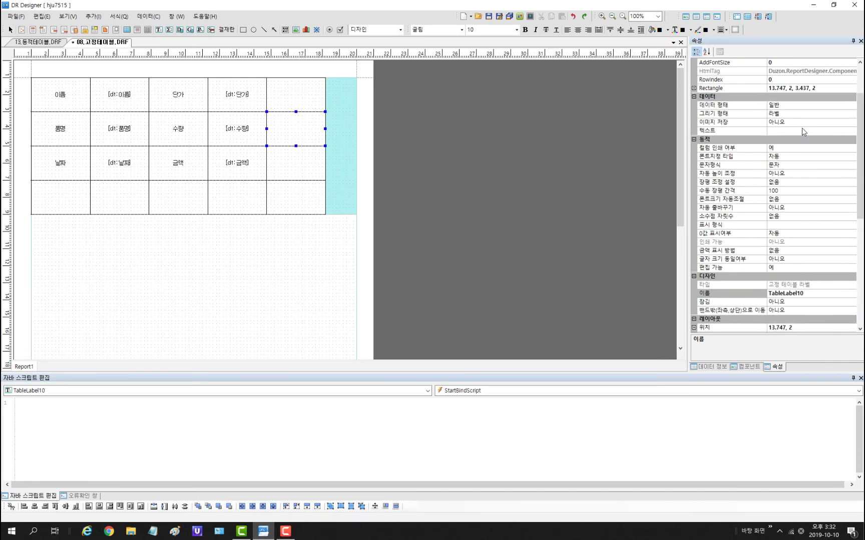
{"action": "left_click", "coordinate": [288, 168]}
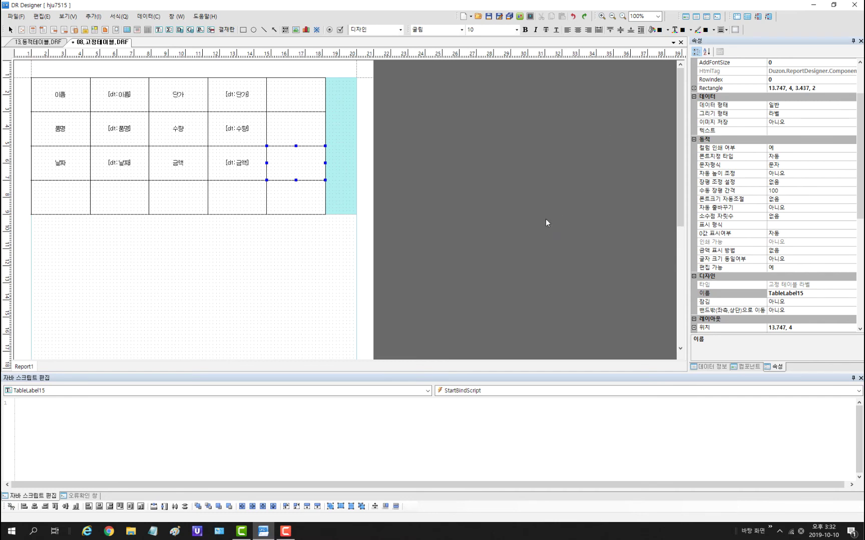
Step: Extend the data band below the fixed table to a height of about 10
{"action": "left_click", "coordinate": [344, 178]}
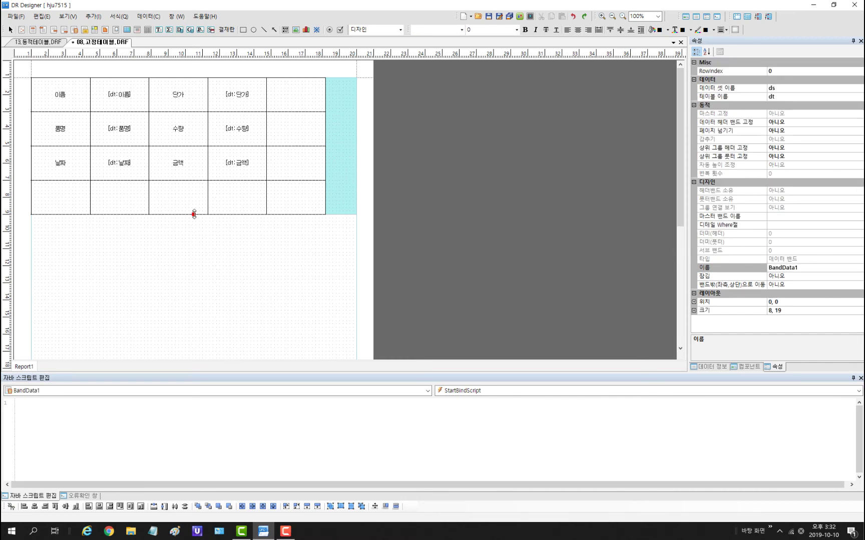
{"action": "mouse_move", "coordinate": [193, 215]}
{"action": "left_mouse_down"}
{"action": "mouse_move", "coordinate": [194, 239]}
{"action": "mouse_move", "coordinate": [193, 197]}
{"action": "left_mouse_up"}
{"action": "left_click_drag", "start_coordinate": [193, 214], "coordinate": [166, 248]}
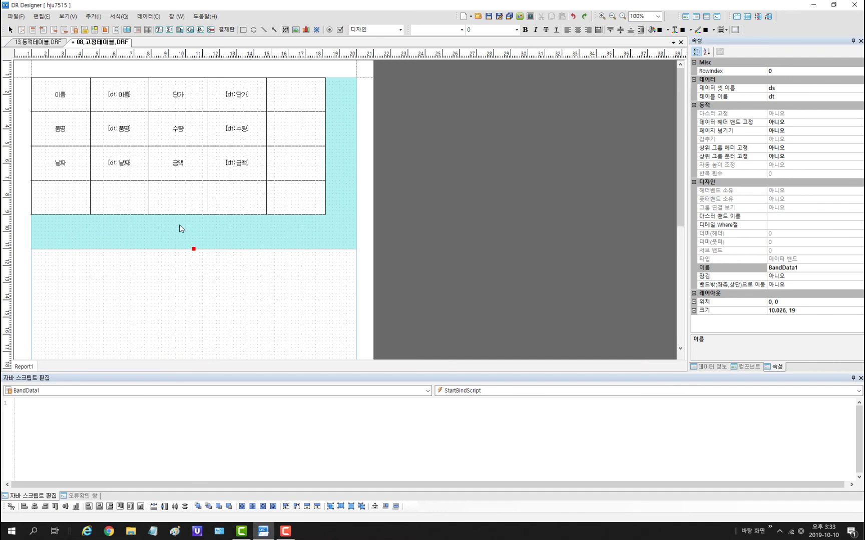
Step: Preview the report, page through to the last page and back to the first, and close the preview
{"action": "left_click", "coordinate": [529, 17]}
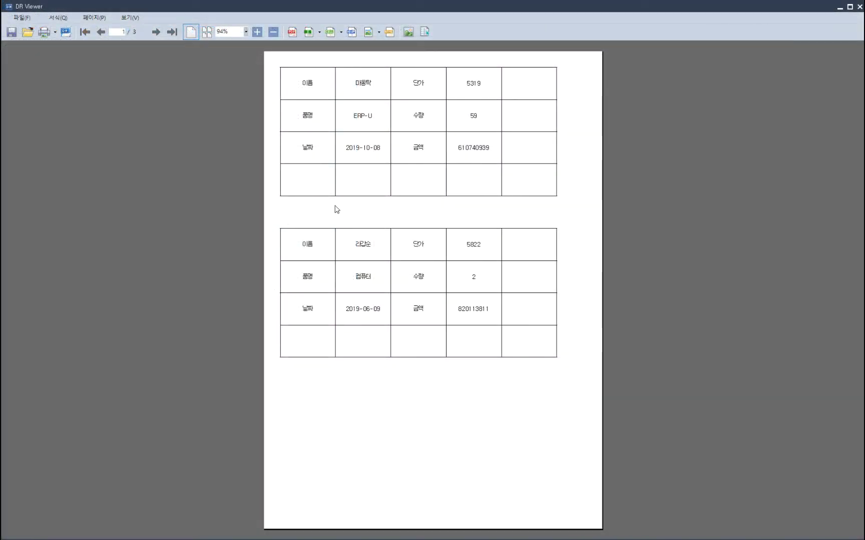
{"action": "left_click", "coordinate": [157, 37]}
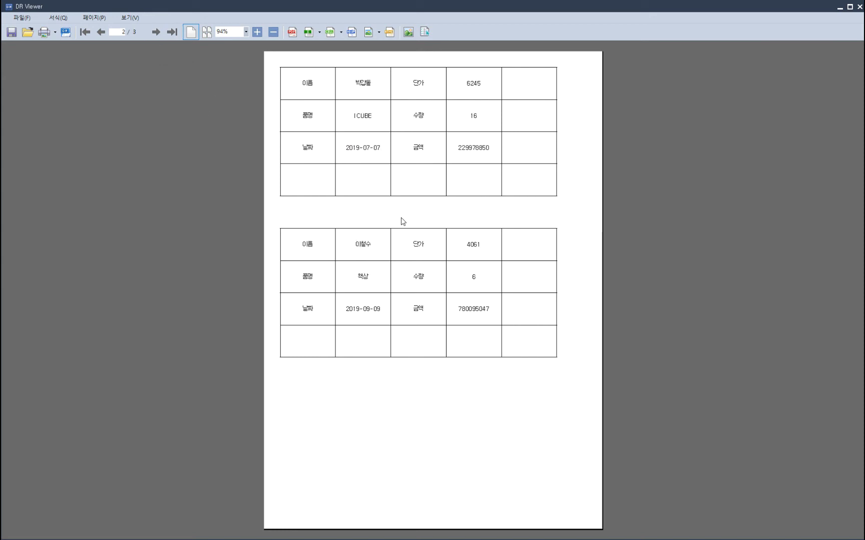
{"action": "left_click", "coordinate": [156, 35]}
{"action": "left_click", "coordinate": [101, 33]}
{"action": "left_click", "coordinate": [101, 33]}
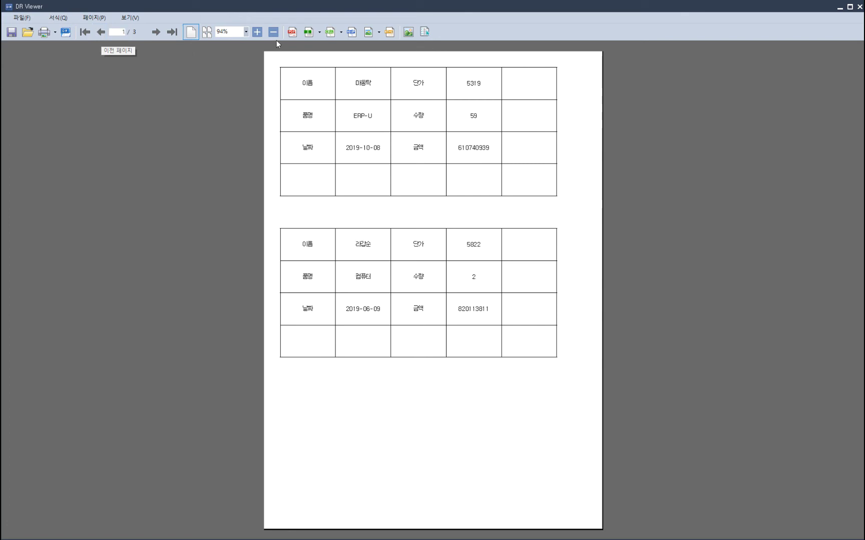
{"action": "left_click", "coordinate": [859, 7]}
Step: Select the upper two cells of the last column and examine the row, column and cell editing commands available
{"action": "left_click", "coordinate": [293, 96]}
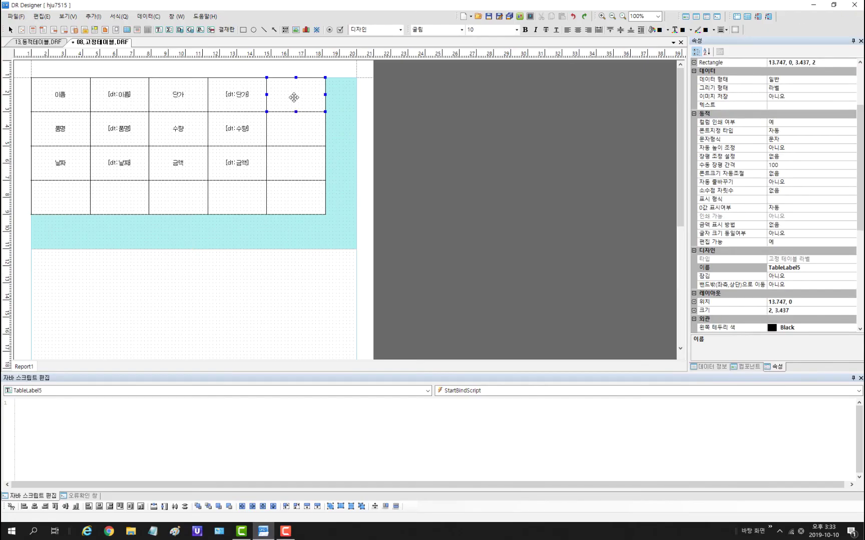
{"action": "left_click", "coordinate": [293, 139], "text": "shift"}
{"action": "right_click", "coordinate": [285, 129]}
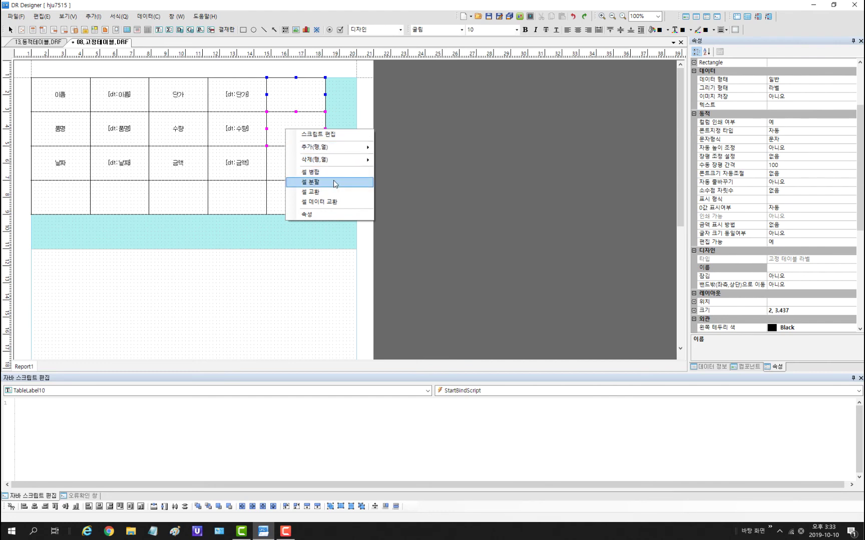
{"action": "mouse_move", "coordinate": [338, 148]}
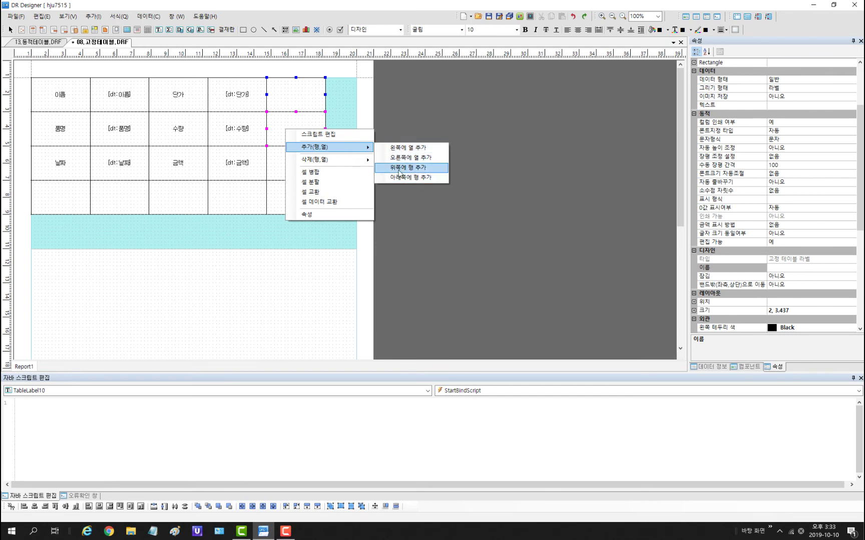
{"action": "mouse_move", "coordinate": [358, 163]}
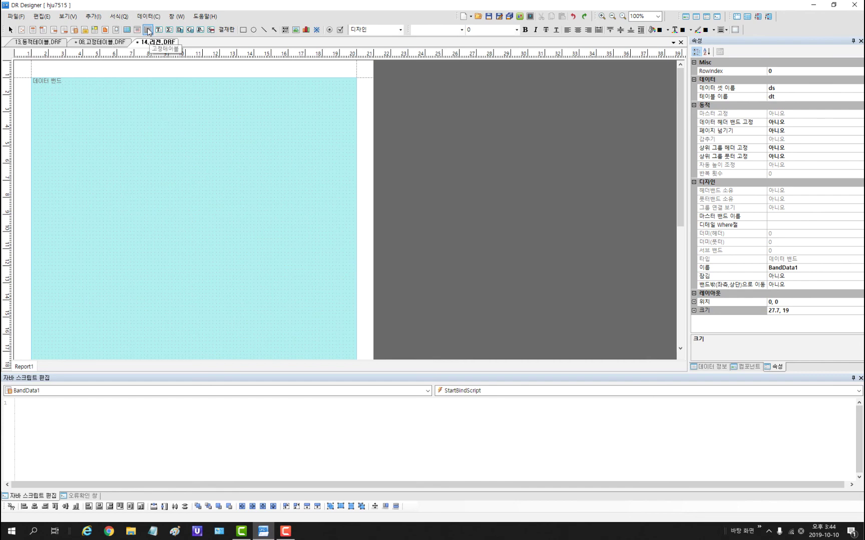
Step: Add a five-column, four-row fixed table about 11.4 by 8.4 to the 14.리전.DRF data band, and preview its first five pages
{"action": "left_click_drag", "start_coordinate": [38, 89], "coordinate": [235, 232]}
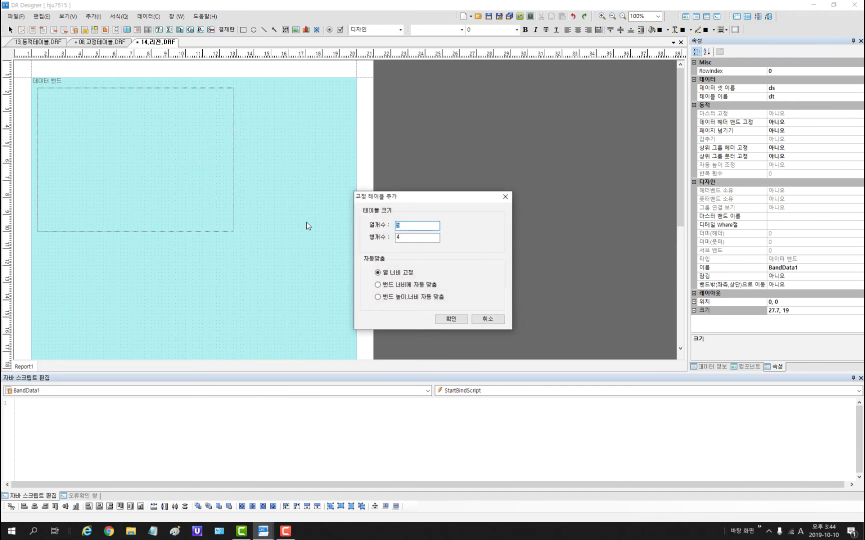
{"action": "left_click", "coordinate": [447, 321]}
{"action": "left_click", "coordinate": [520, 16]}
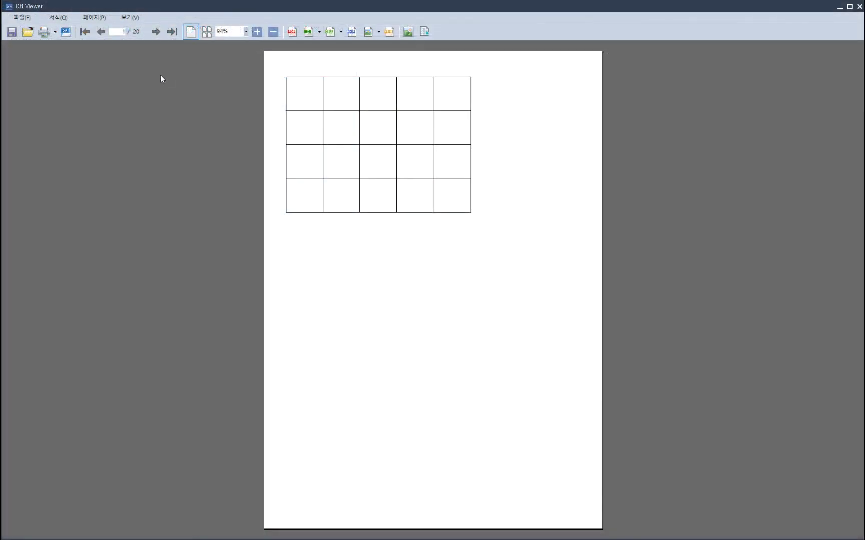
{"action": "left_click", "coordinate": [155, 32]}
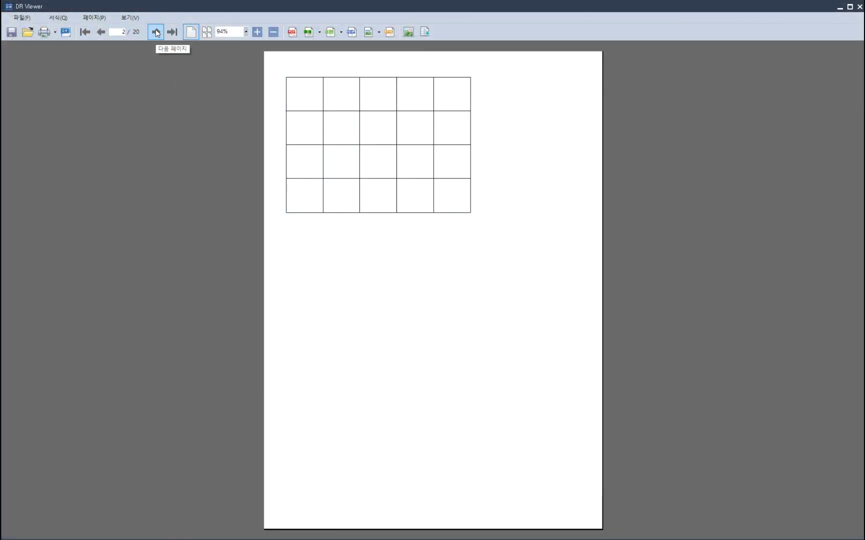
{"action": "left_click", "coordinate": [155, 32]}
{"action": "left_click", "coordinate": [156, 33]}
{"action": "left_click", "coordinate": [155, 32]}
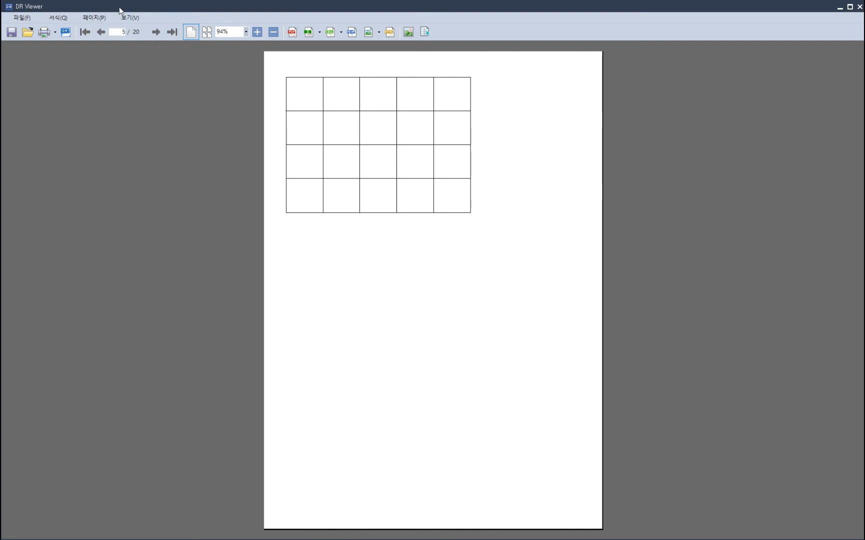
{"action": "left_click", "coordinate": [860, 7]}
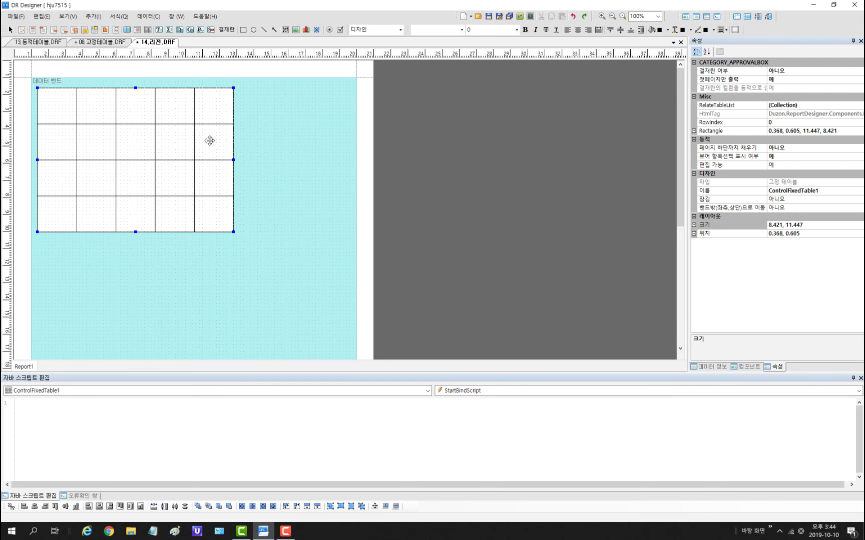
Step: Delete the fixed table from the 14.리전.DRF report and select the data band
{"action": "key", "text": "Delete"}
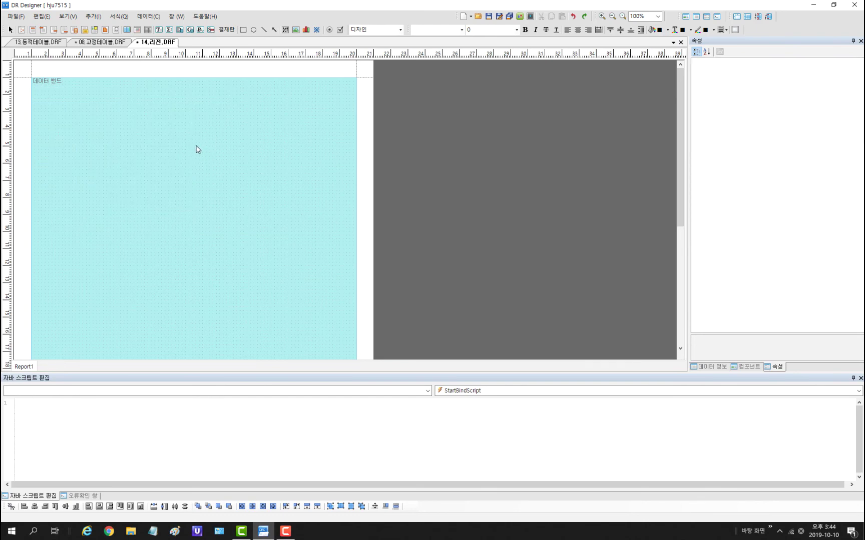
{"action": "left_click", "coordinate": [182, 148]}
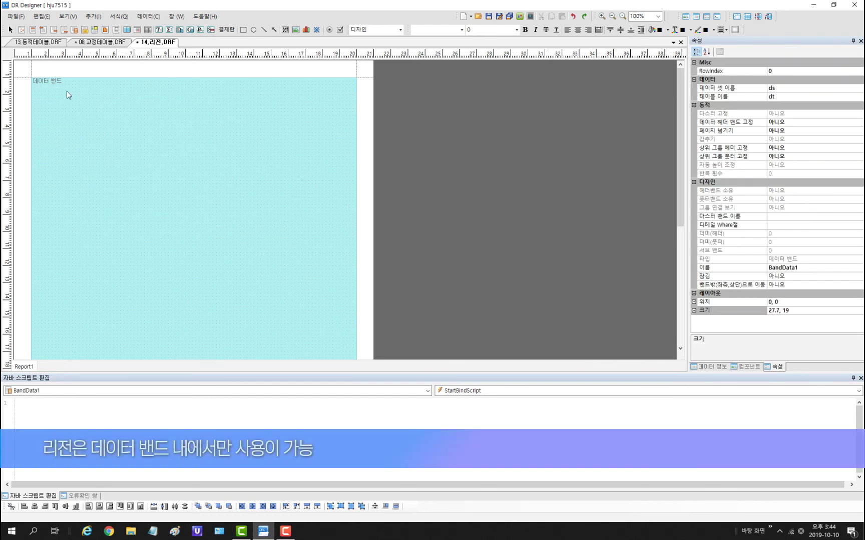
{"action": "scroll", "coordinate": [140, 182], "scroll_direction": "down", "scroll_amount": 5}
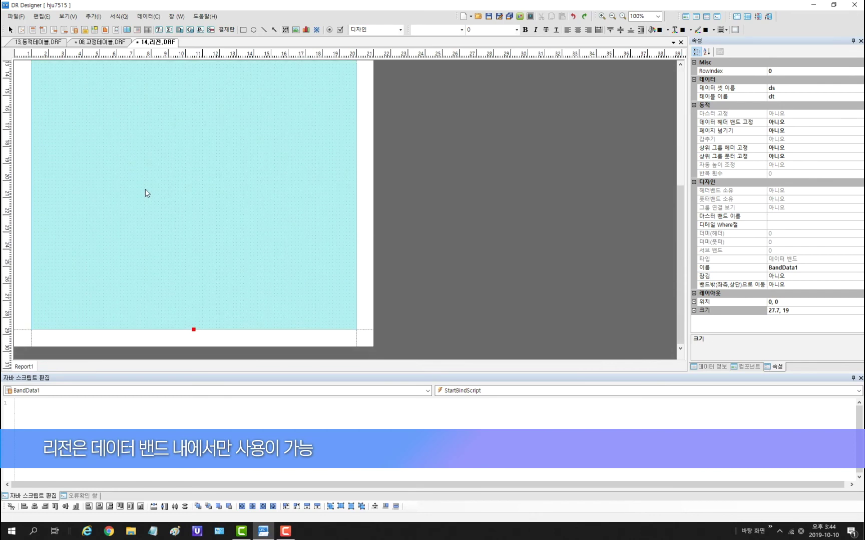
{"action": "scroll", "coordinate": [145, 189], "scroll_direction": "up", "scroll_amount": 5}
{"action": "scroll", "coordinate": [143, 174], "scroll_direction": "down", "scroll_amount": 5}
{"action": "scroll", "coordinate": [262, 282], "scroll_direction": "up", "scroll_amount": 5}
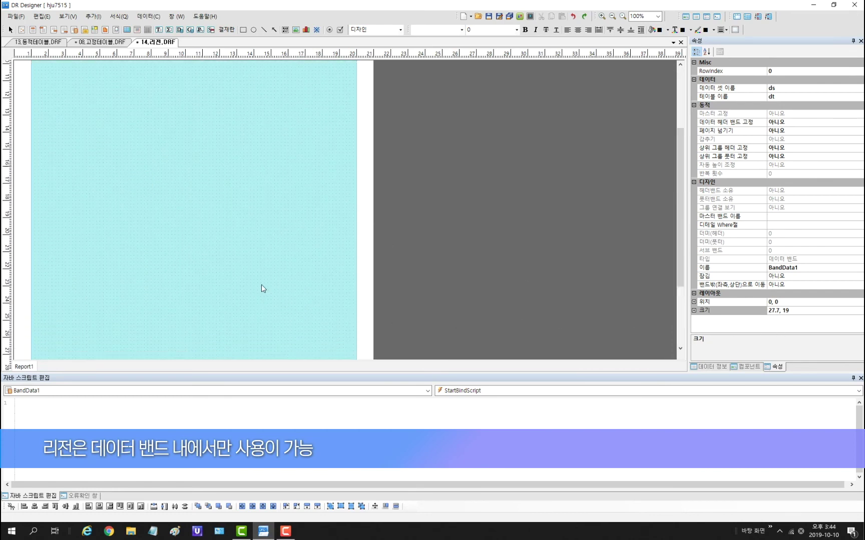
{"action": "scroll", "coordinate": [262, 282], "scroll_direction": "down", "scroll_amount": 5}
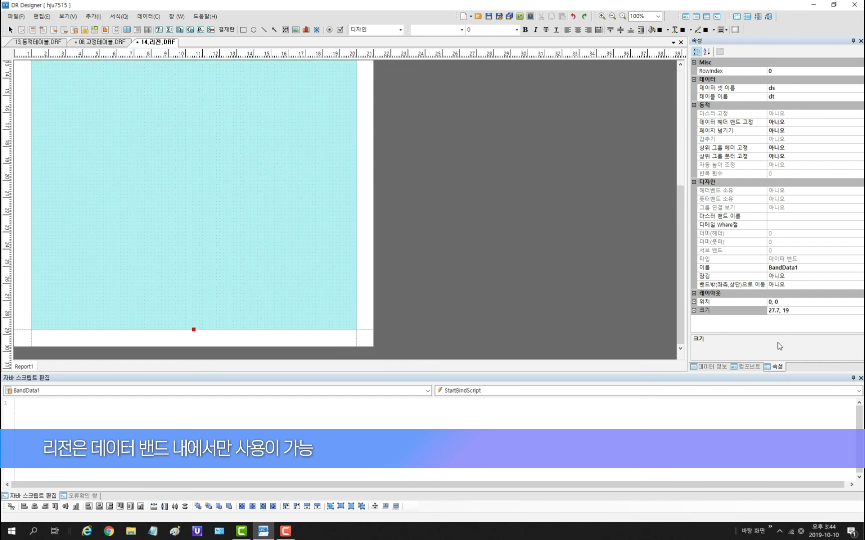
{"action": "scroll", "coordinate": [160, 165], "scroll_direction": "up", "scroll_amount": 3}
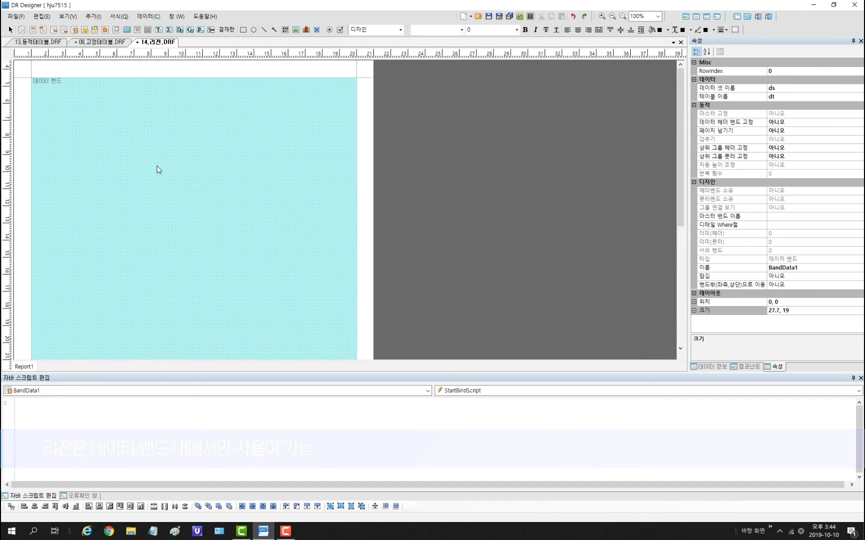
Step: Add a region component about 8.1 by 8.1 in the upper part of the data band, at about 1.4, 1.5
{"action": "left_click", "coordinate": [92, 17]}
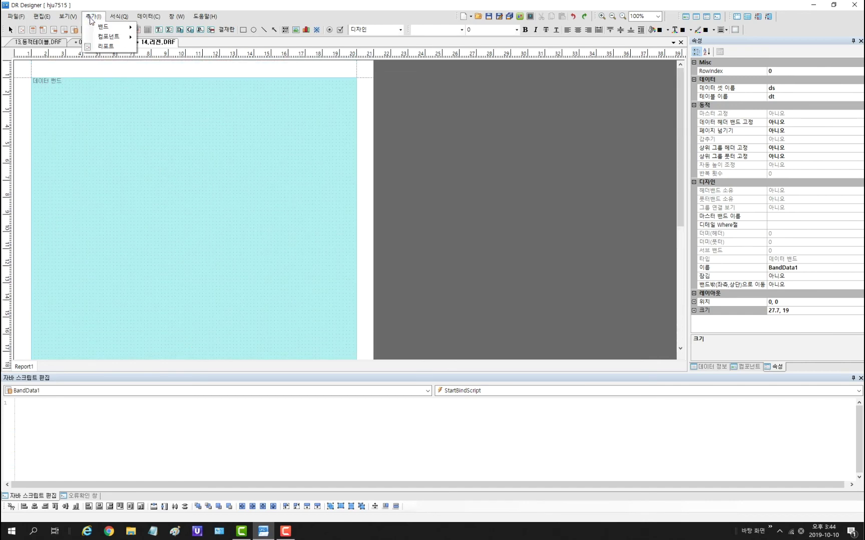
{"action": "mouse_move", "coordinate": [99, 37]}
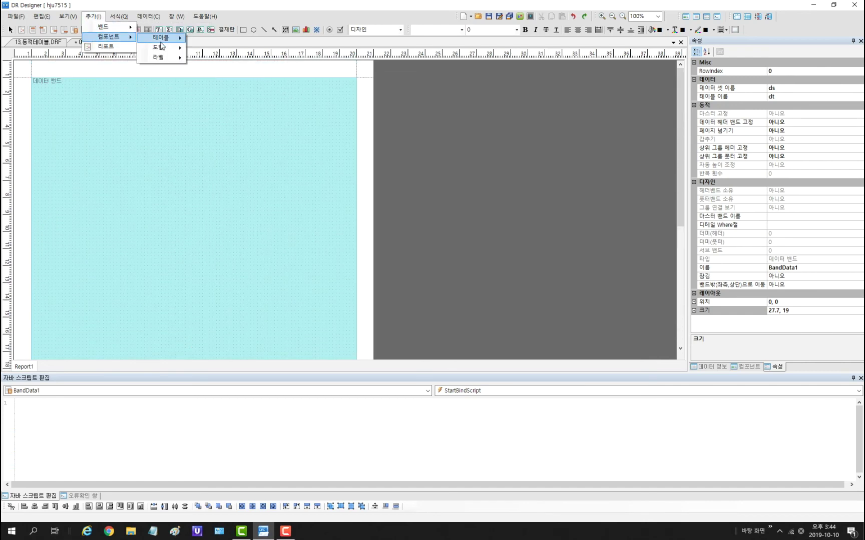
{"action": "mouse_move", "coordinate": [164, 40]}
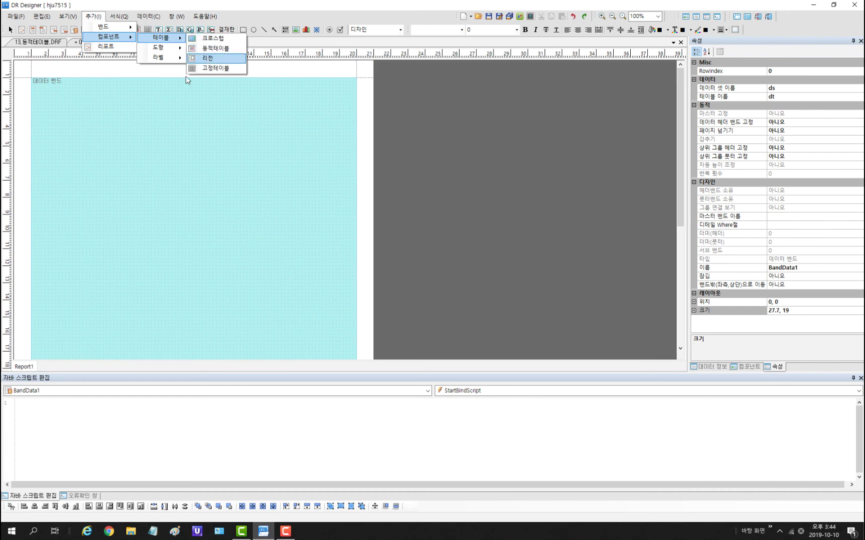
{"action": "left_click", "coordinate": [200, 59]}
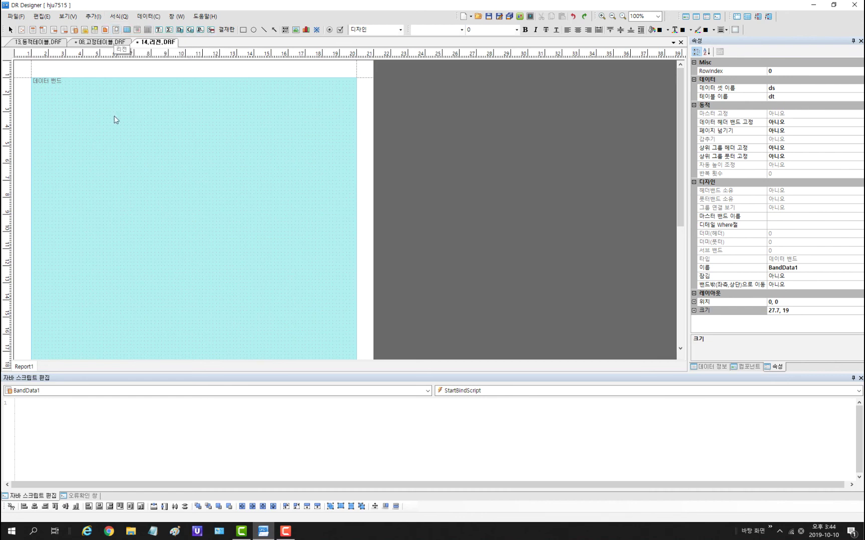
{"action": "left_click_drag", "start_coordinate": [174, 215], "coordinate": [45, 82]}
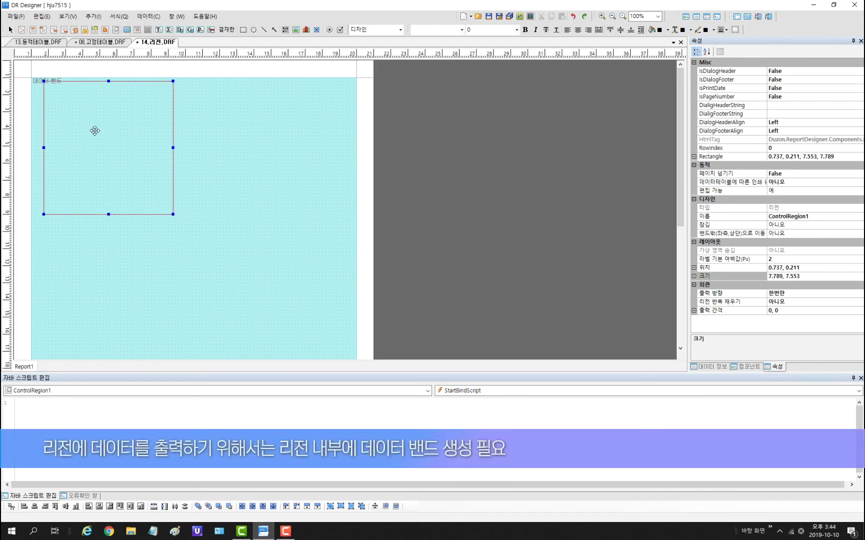
{"action": "left_click_drag", "start_coordinate": [92, 131], "coordinate": [189, 260]}
{"action": "left_click_drag", "start_coordinate": [158, 203], "coordinate": [136, 171]}
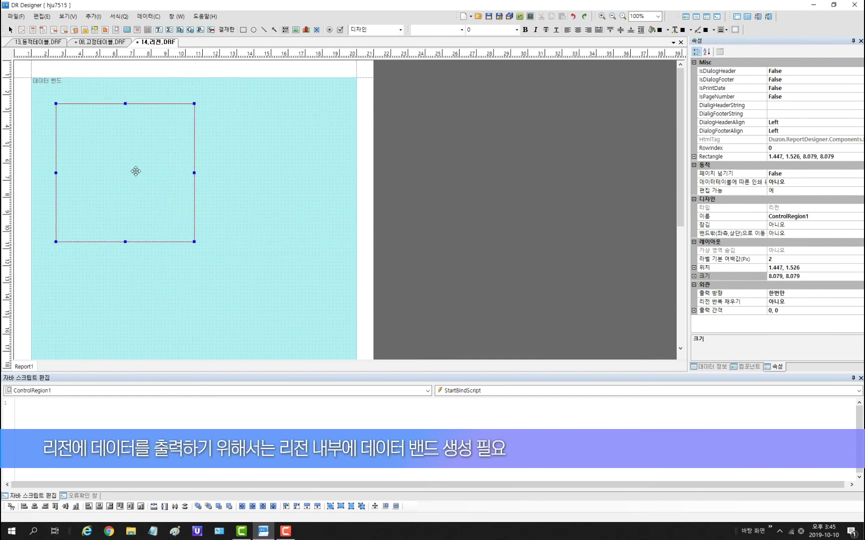
Step: Add a data band inside the region and stretch it to a height of about 7.05
{"action": "left_click", "coordinate": [74, 29]}
{"action": "left_click", "coordinate": [129, 146]}
{"action": "left_click_drag", "start_coordinate": [125, 123], "coordinate": [126, 224]}
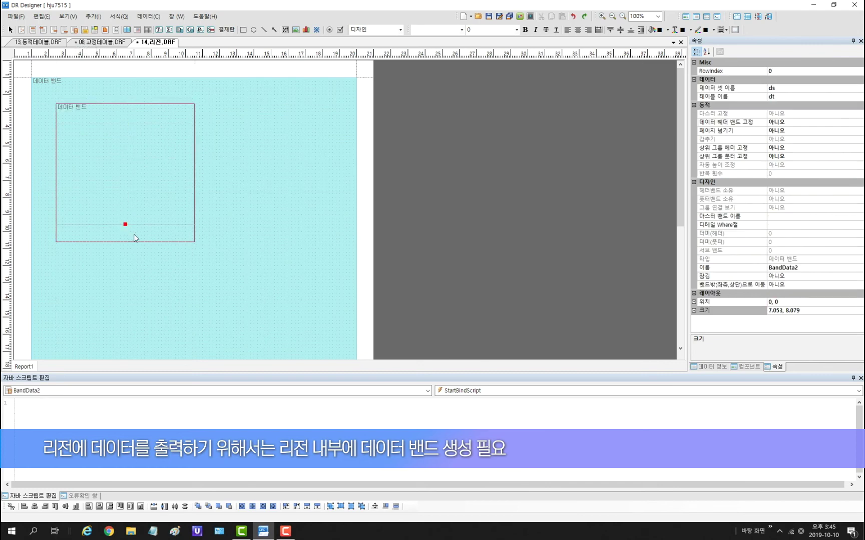
Step: Move the region with its inner data band to the outer band's upper-left corner, at about 0, 0.42
{"action": "left_click", "coordinate": [154, 240]}
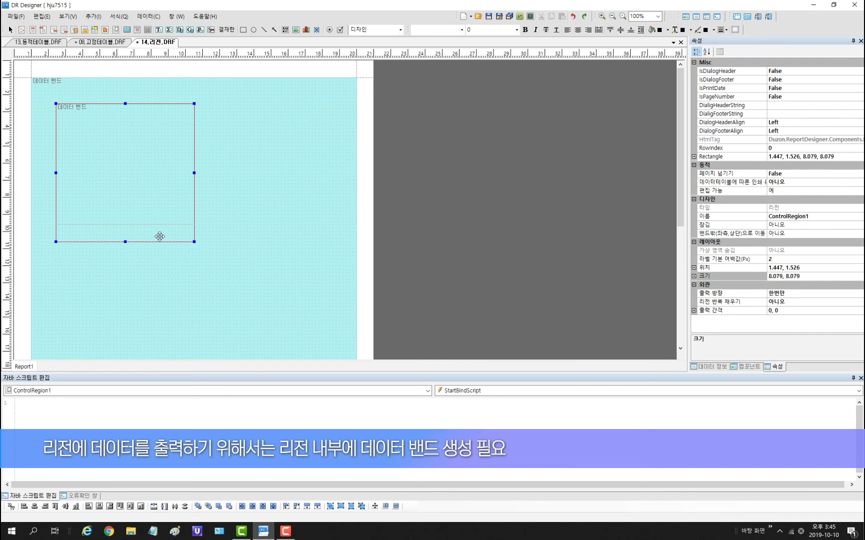
{"action": "left_click_drag", "start_coordinate": [144, 235], "coordinate": [226, 235]}
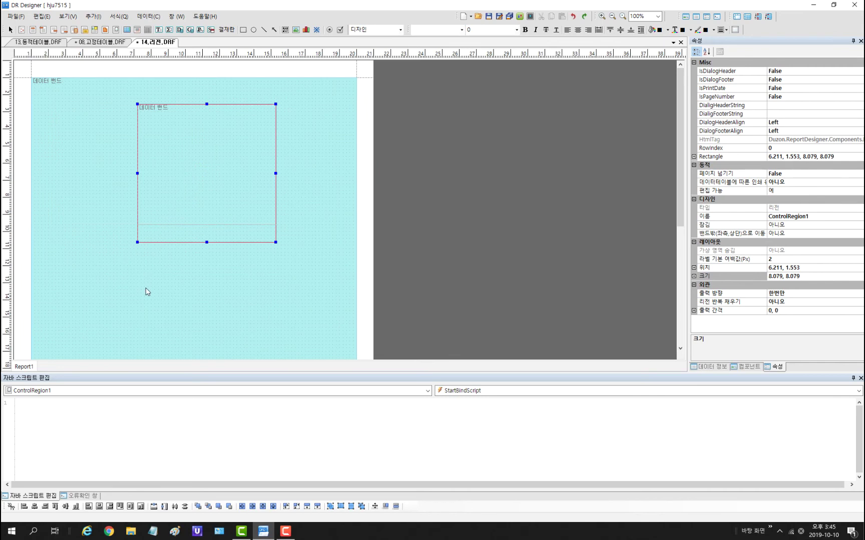
{"action": "left_click", "coordinate": [198, 220]}
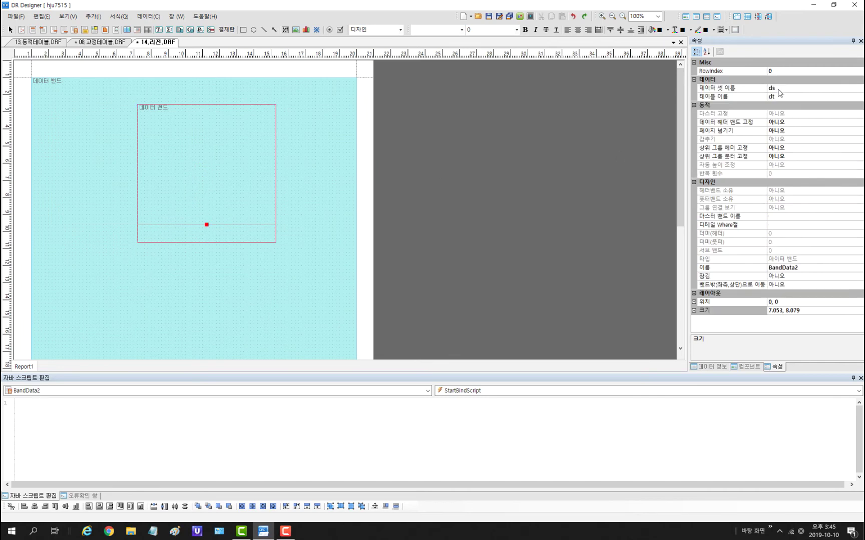
{"action": "left_click", "coordinate": [318, 294]}
{"action": "left_click", "coordinate": [229, 194]}
{"action": "left_click_drag", "start_coordinate": [197, 240], "coordinate": [75, 218]}
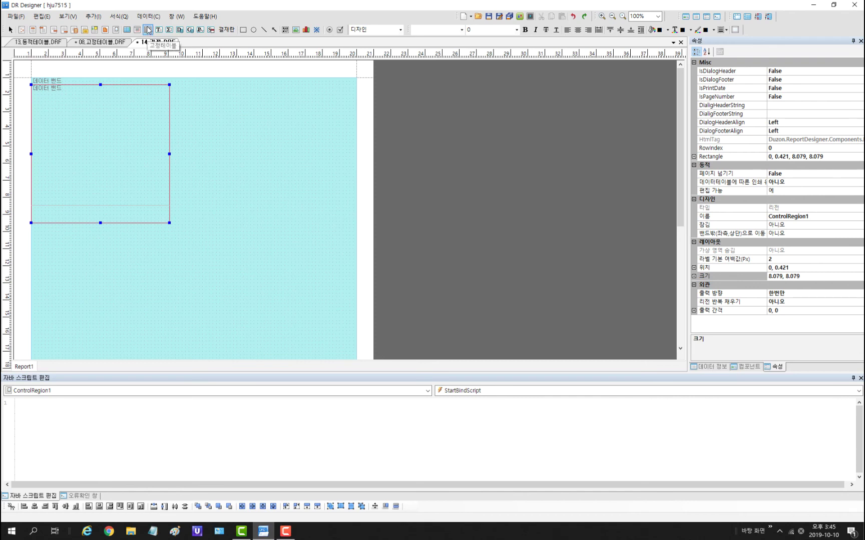
Step: Add a five-column, four-row fixed table about 7.3 by 5.8 in the region's data band, and set its second-column cells' data type to 데이타
{"action": "left_click_drag", "start_coordinate": [37, 90], "coordinate": [161, 189]}
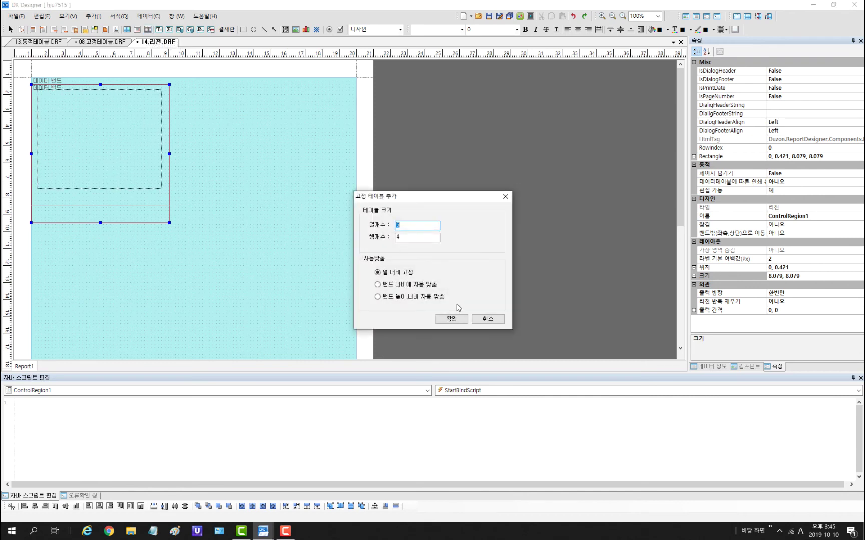
{"action": "left_click", "coordinate": [452, 319]}
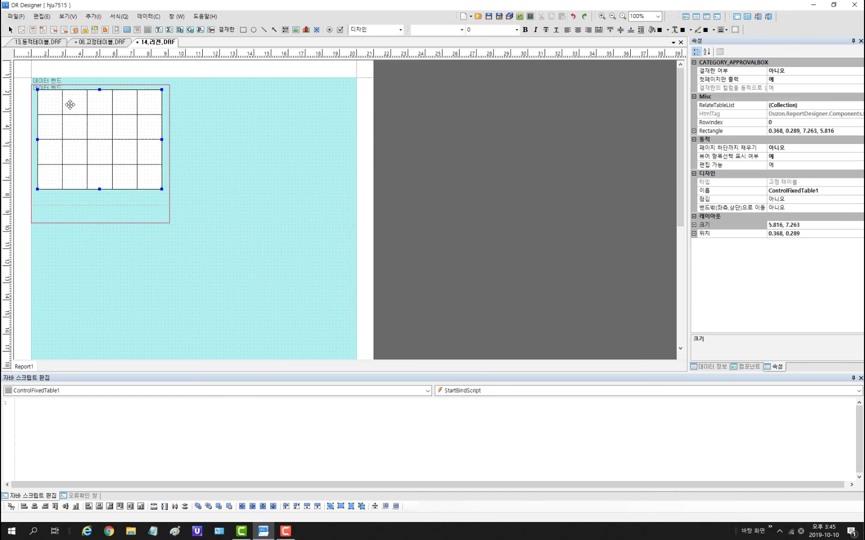
{"action": "left_click", "coordinate": [70, 102]}
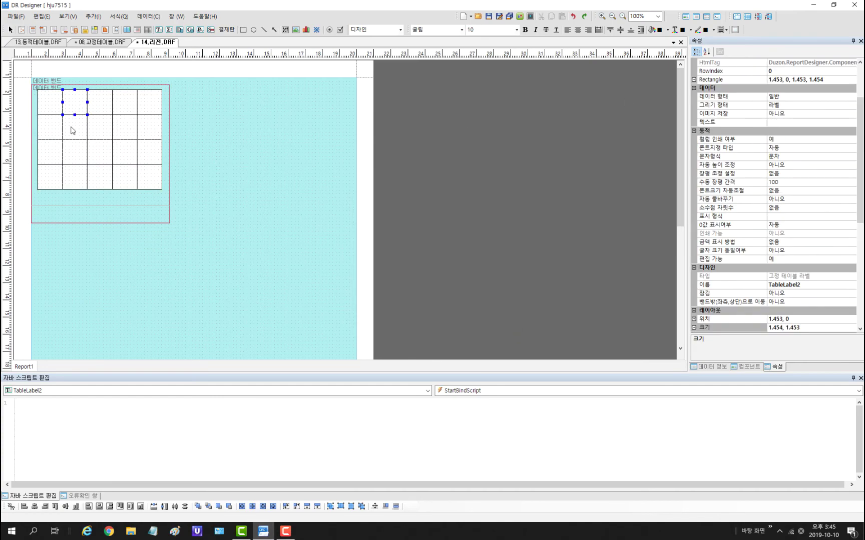
{"action": "left_click", "coordinate": [81, 108], "text": "ctrl"}
{"action": "left_click", "coordinate": [70, 159], "text": "ctrl"}
{"action": "left_click", "coordinate": [73, 178], "text": "ctrl"}
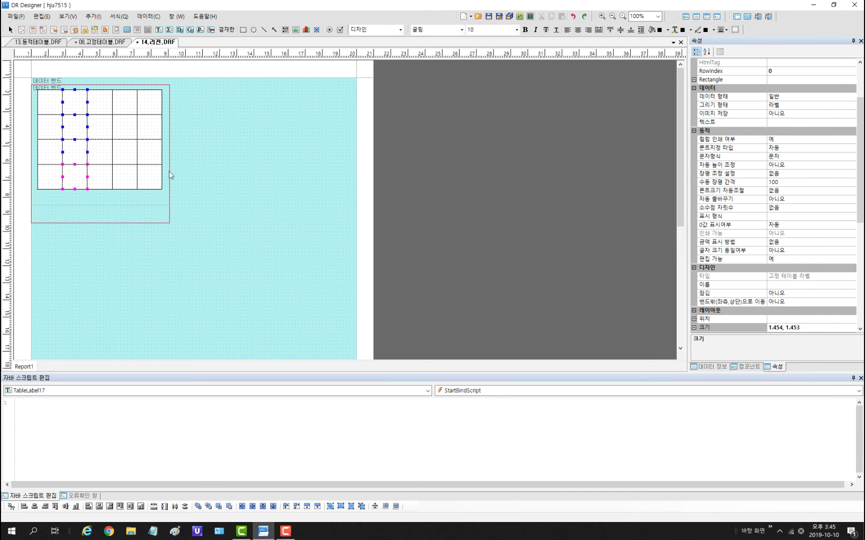
{"action": "left_click", "coordinate": [851, 98]}
{"action": "left_click", "coordinate": [852, 98]}
{"action": "left_click", "coordinate": [785, 124]}
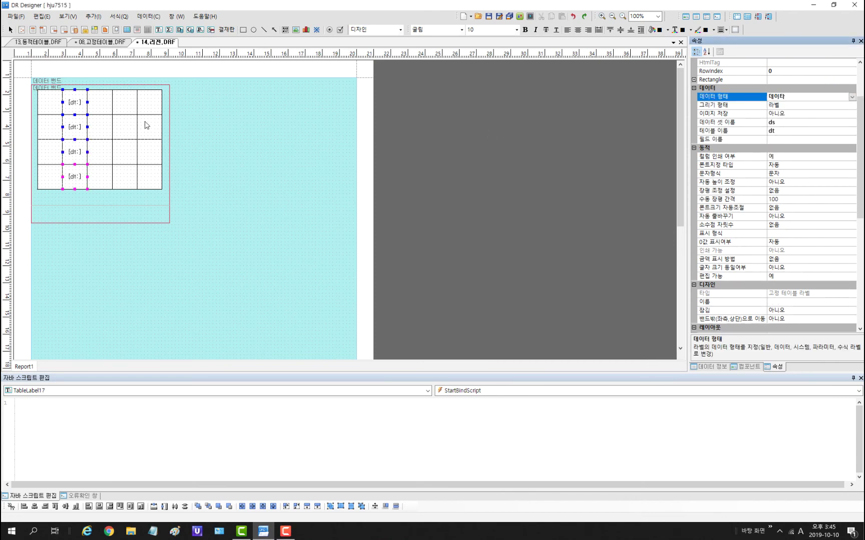
Step: Bind the second column's four cells from top to bottom to the fields col1, col2, col3 and col4
{"action": "left_click", "coordinate": [116, 107]}
{"action": "double_click", "coordinate": [75, 108]}
{"action": "left_click", "coordinate": [73, 125]}
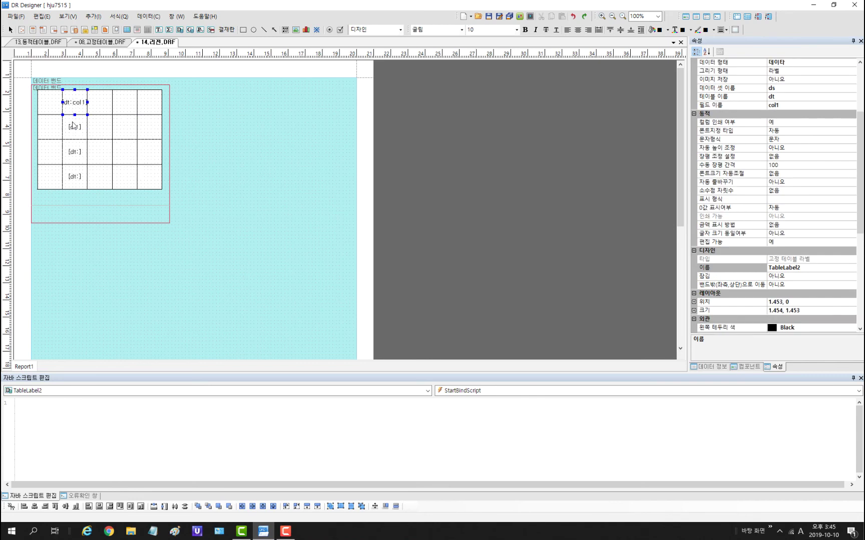
{"action": "double_click", "coordinate": [73, 125]}
{"action": "left_click", "coordinate": [72, 154]}
{"action": "double_click", "coordinate": [74, 153]}
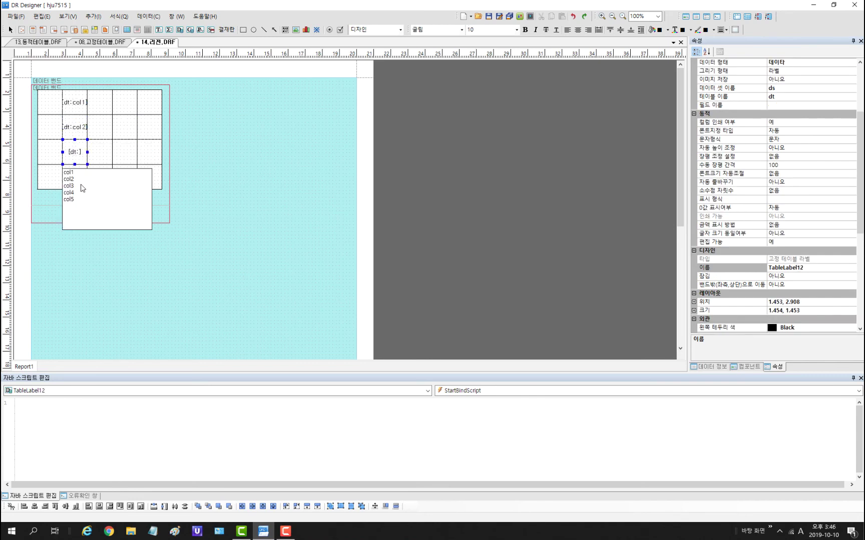
{"action": "left_click", "coordinate": [71, 185]}
{"action": "double_click", "coordinate": [72, 178]}
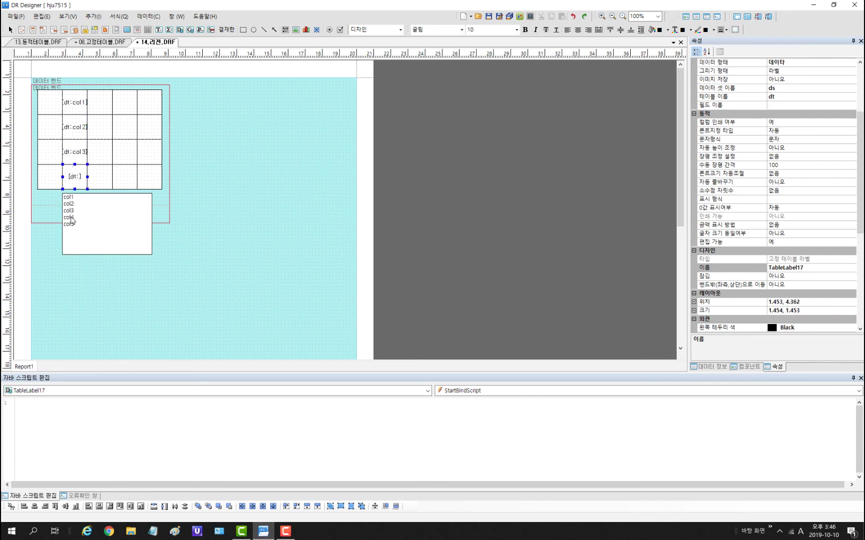
{"action": "left_click", "coordinate": [70, 216]}
Step: Set the first-row cell of the table's fourth column to data type 데이타 with the field col5
{"action": "left_click", "coordinate": [134, 102]}
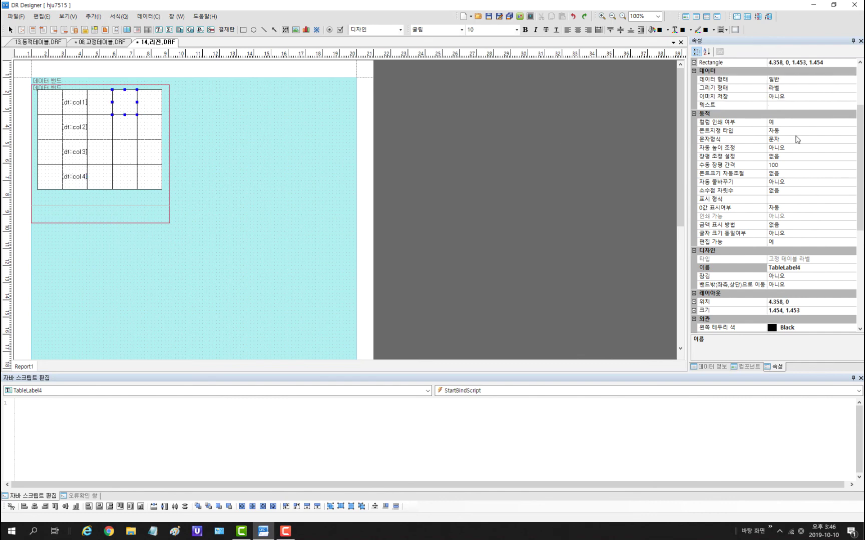
{"action": "left_click", "coordinate": [850, 131]}
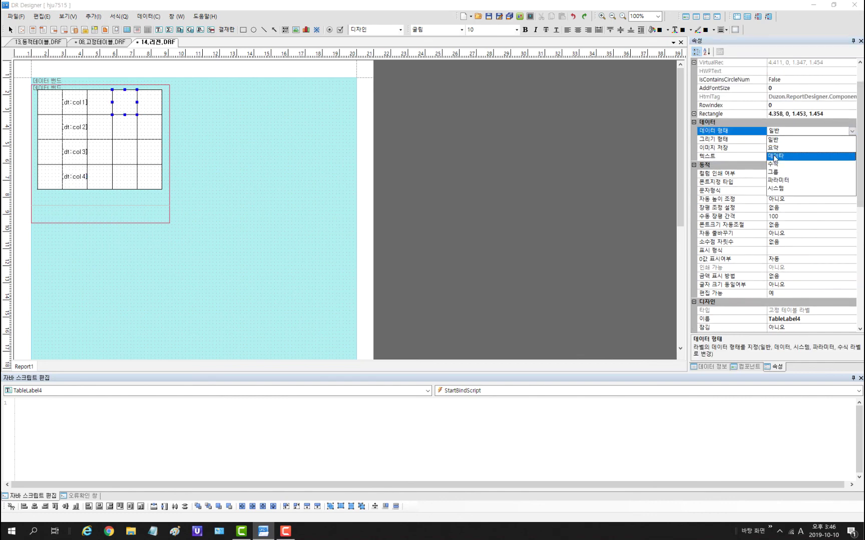
{"action": "left_click", "coordinate": [791, 153]}
{"action": "left_click", "coordinate": [792, 171]}
{"action": "left_click", "coordinate": [852, 174]}
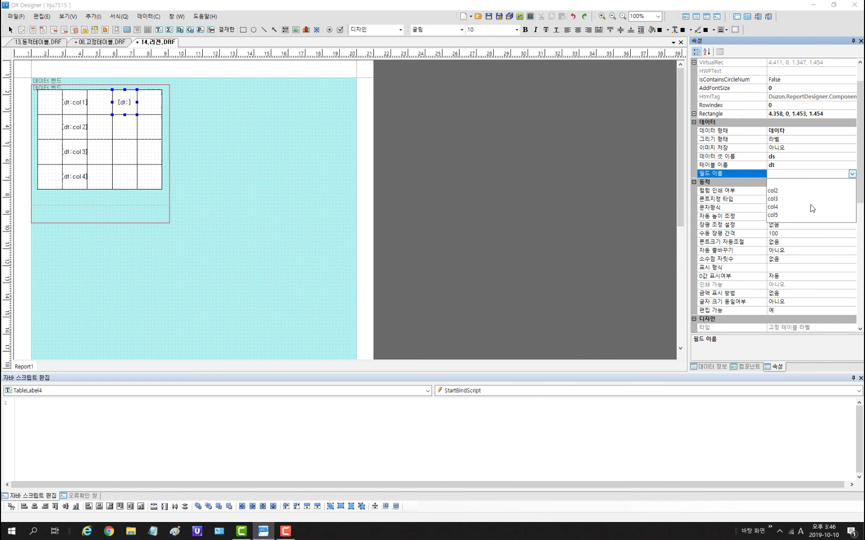
{"action": "left_click", "coordinate": [783, 220]}
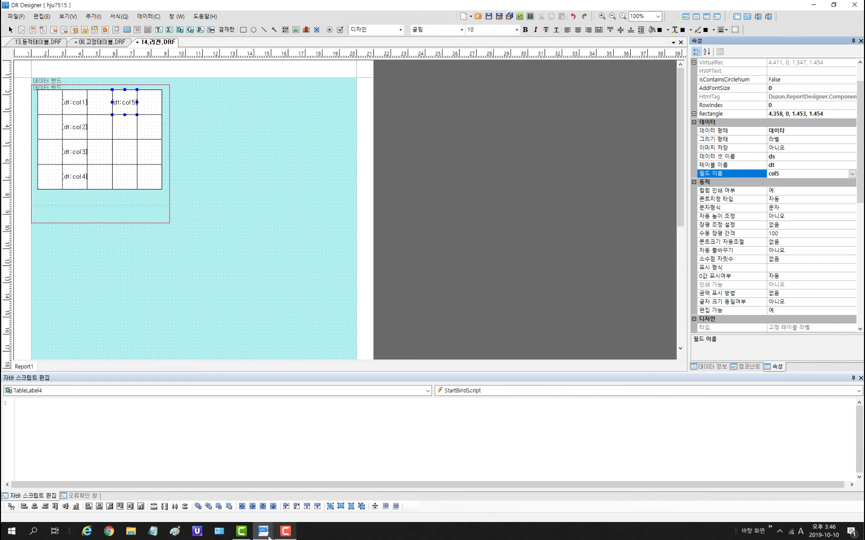
Step: Select the region, review its output direction options and set the direction to 수평
{"action": "left_click", "coordinate": [208, 205]}
{"action": "left_click", "coordinate": [72, 218]}
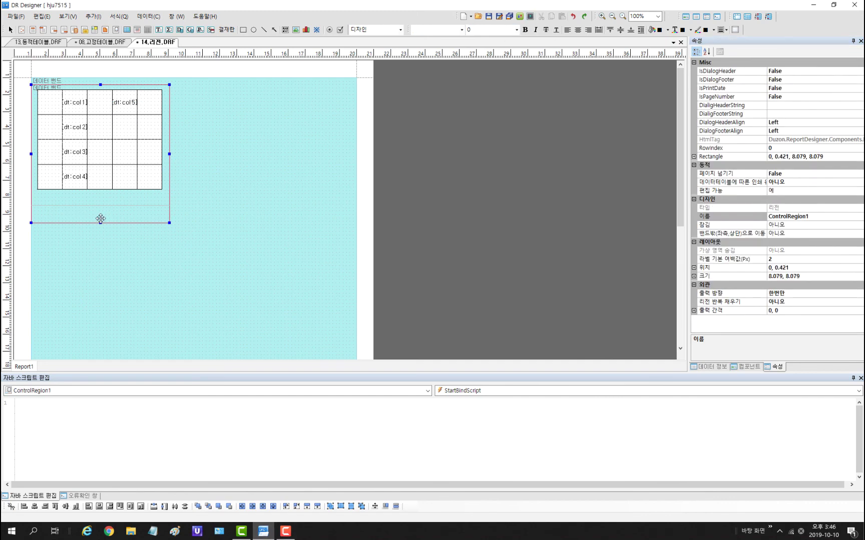
{"action": "left_click", "coordinate": [717, 294]}
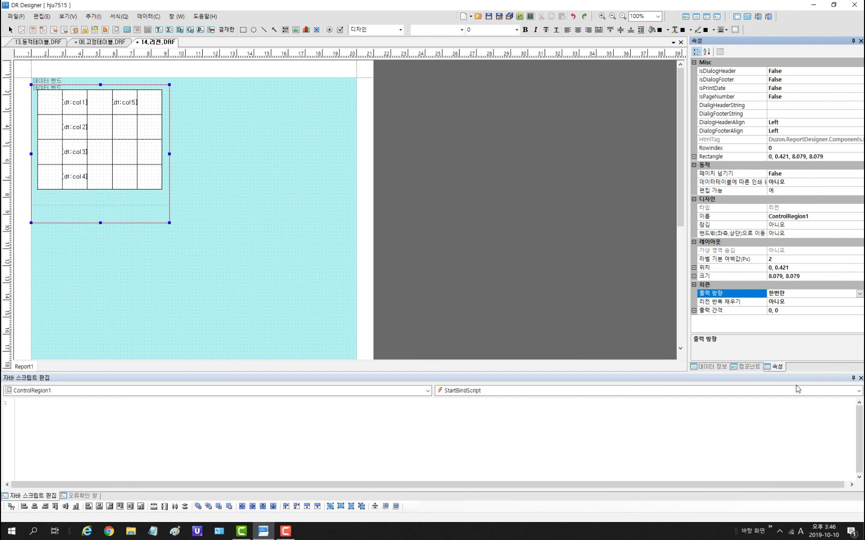
{"action": "left_click", "coordinate": [859, 293]}
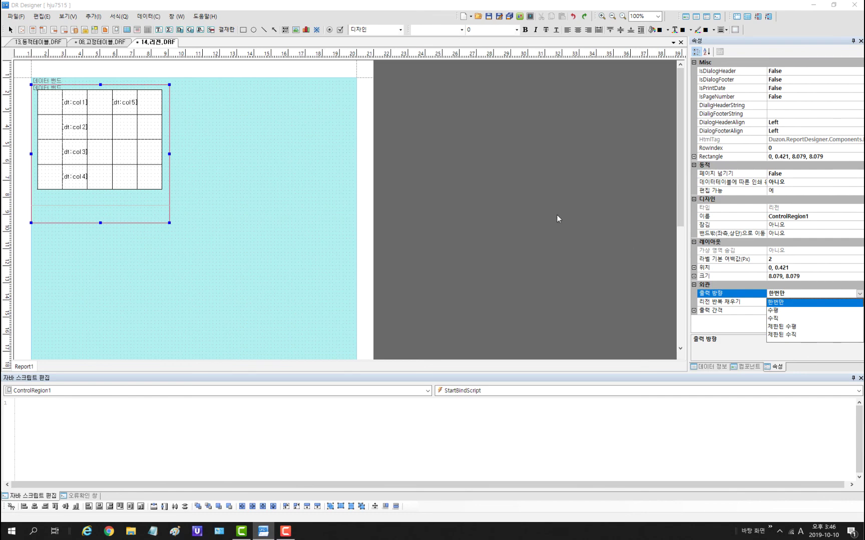
{"action": "left_click", "coordinate": [160, 122]}
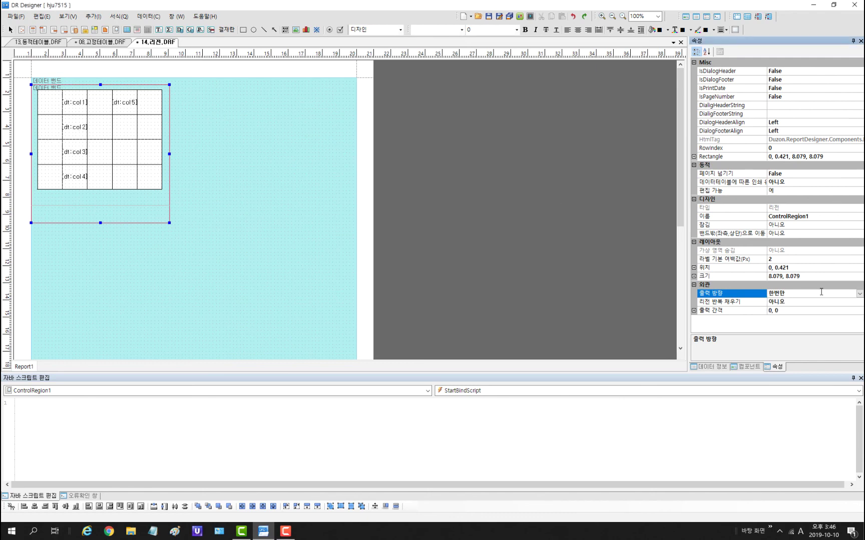
{"action": "left_click", "coordinate": [859, 293]}
{"action": "left_click", "coordinate": [778, 312]}
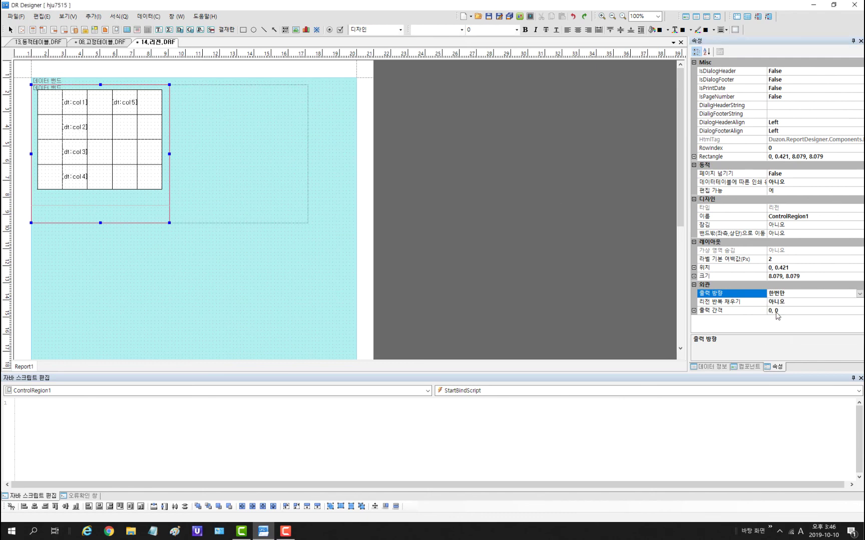
Step: Change the region's output direction to 수직 and inspect the repeated region outlines down the page
{"action": "left_click", "coordinate": [858, 294]}
{"action": "left_click", "coordinate": [777, 321]}
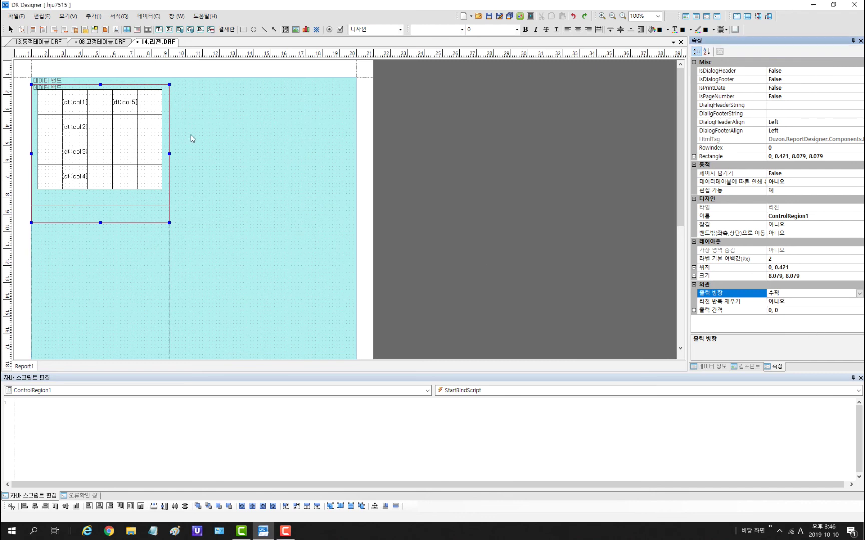
{"action": "scroll", "coordinate": [133, 139], "scroll_direction": "down", "scroll_amount": 2}
{"action": "scroll", "coordinate": [120, 198], "scroll_direction": "down", "scroll_amount": 1}
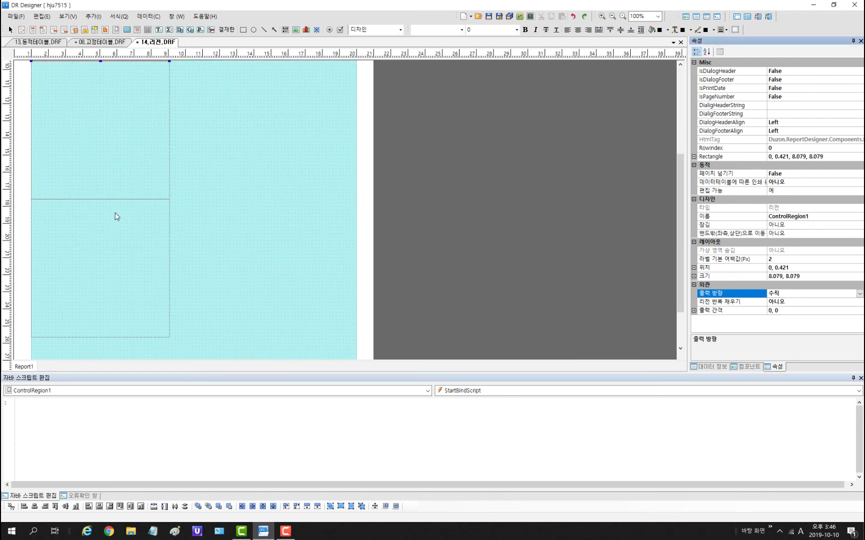
{"action": "scroll", "coordinate": [116, 216], "scroll_direction": "up", "scroll_amount": 3}
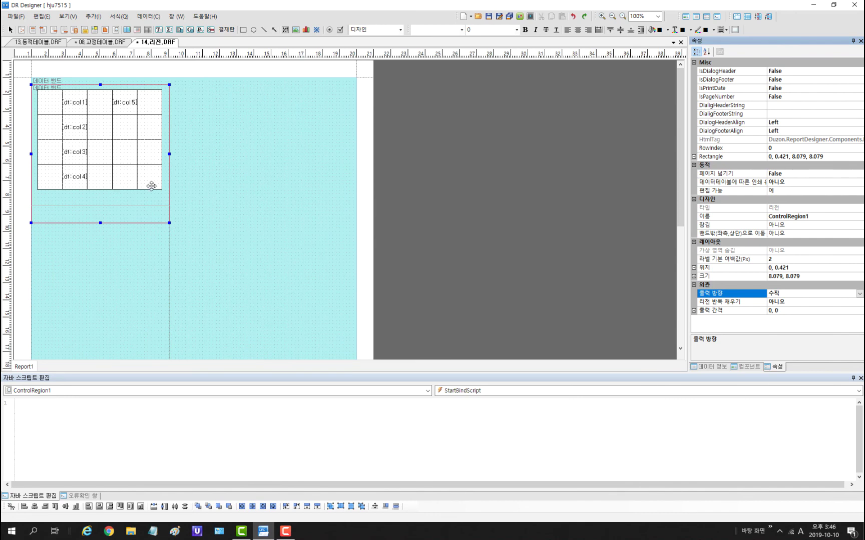
Step: Set the region's output direction to 제한된 수평 and inspect the resulting grid of region outlines
{"action": "left_click", "coordinate": [859, 294]}
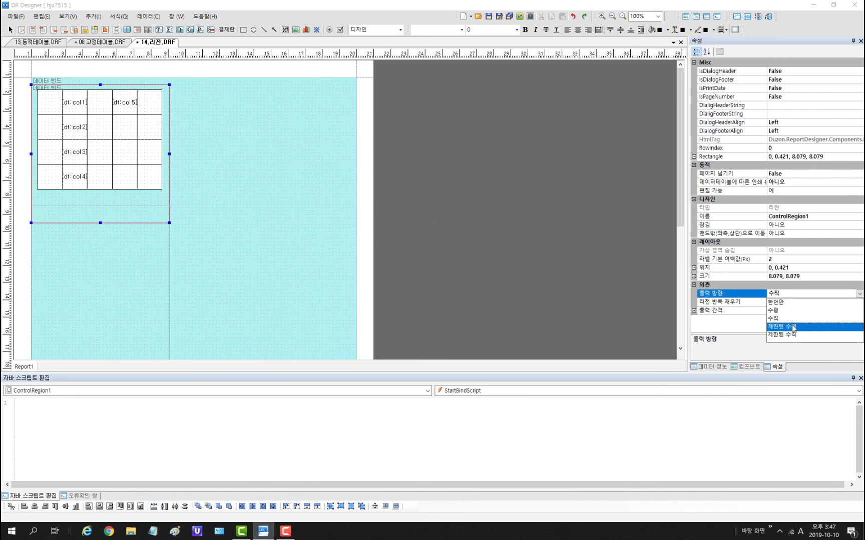
{"action": "left_click", "coordinate": [791, 326]}
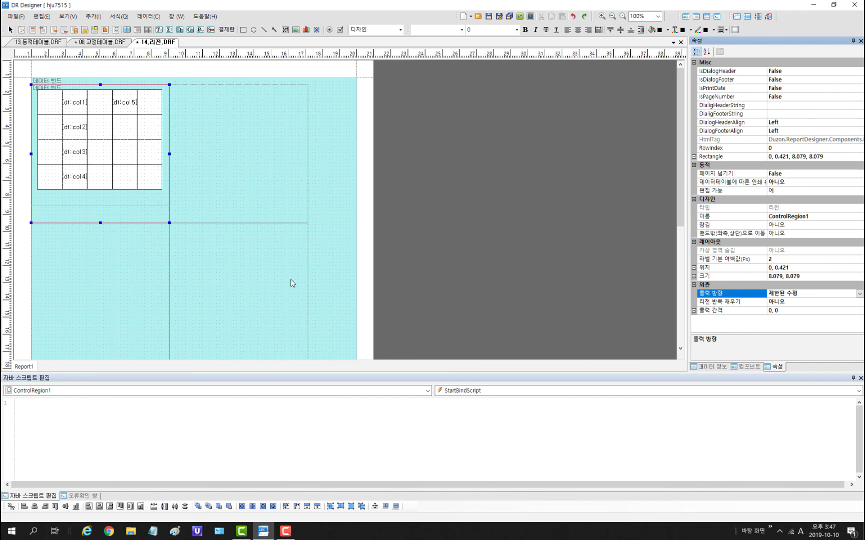
{"action": "scroll", "coordinate": [280, 282], "scroll_direction": "down", "scroll_amount": 2}
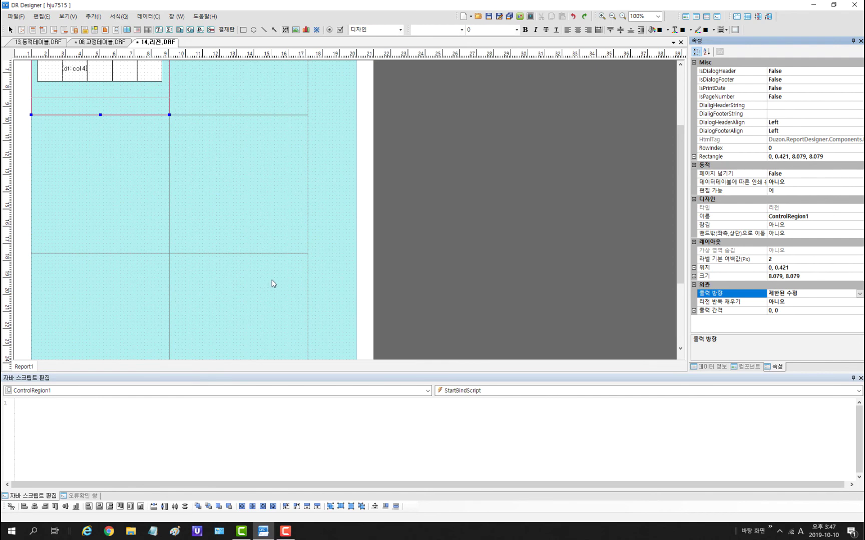
{"action": "scroll", "coordinate": [272, 278], "scroll_direction": "up", "scroll_amount": 2}
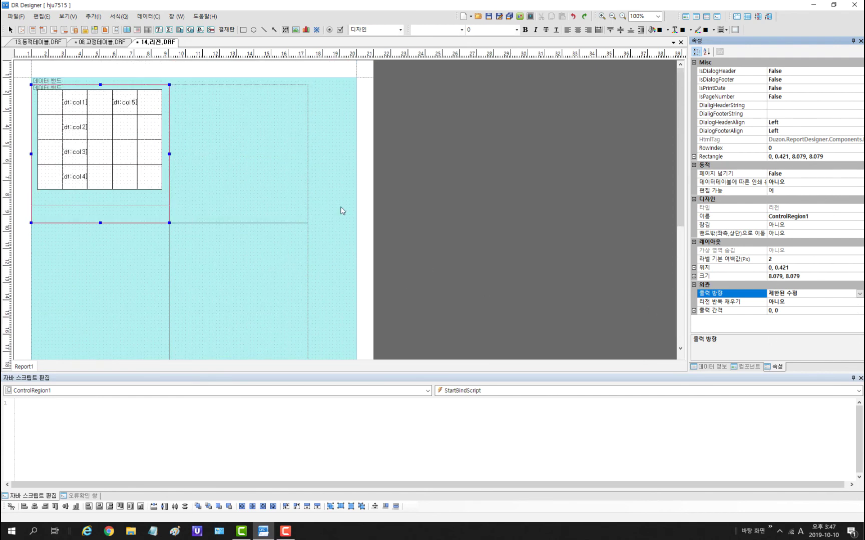
Step: Set the region's output direction to the limited vertical option
{"action": "left_click", "coordinate": [859, 293]}
{"action": "left_click", "coordinate": [789, 336]}
Step: Open the dt table's user data, number the col4 values sequentially from 1 to 20 and register the data
{"action": "left_click", "coordinate": [707, 366]}
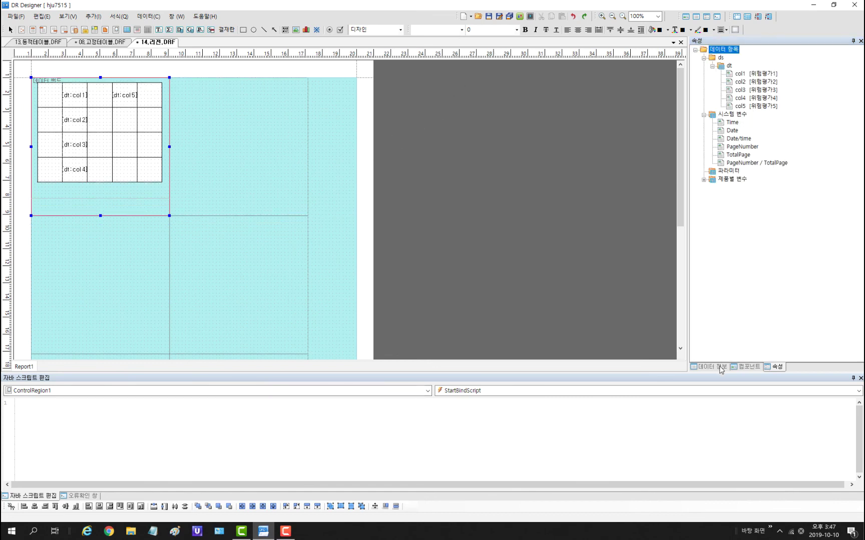
{"action": "right_click", "coordinate": [726, 65]}
{"action": "left_click", "coordinate": [749, 112]}
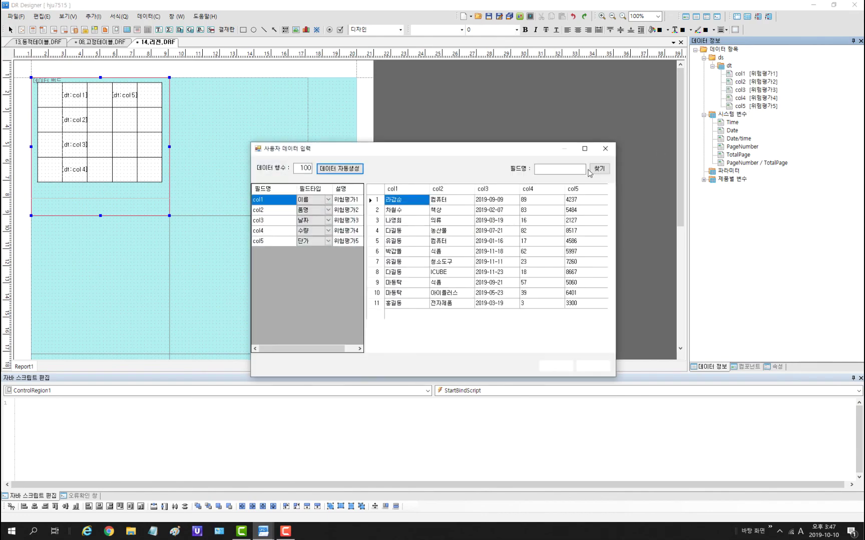
{"action": "left_click", "coordinate": [541, 200]}
{"action": "type", "text": "1 2 3 4 5 6 7 8 9 10 11 12 13 14 15 16 17 18 19"}
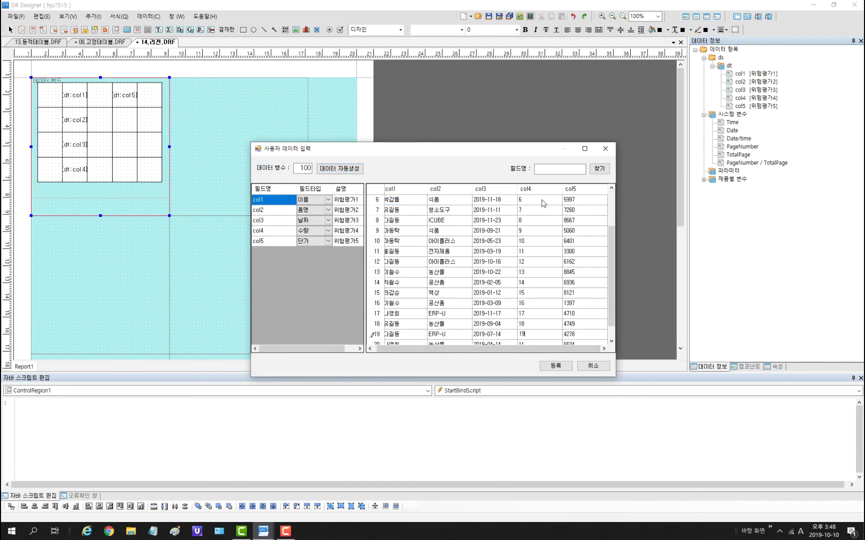
{"action": "key", "text": "Return"}
{"action": "type", "text": "20"}
{"action": "key", "text": "Return"}
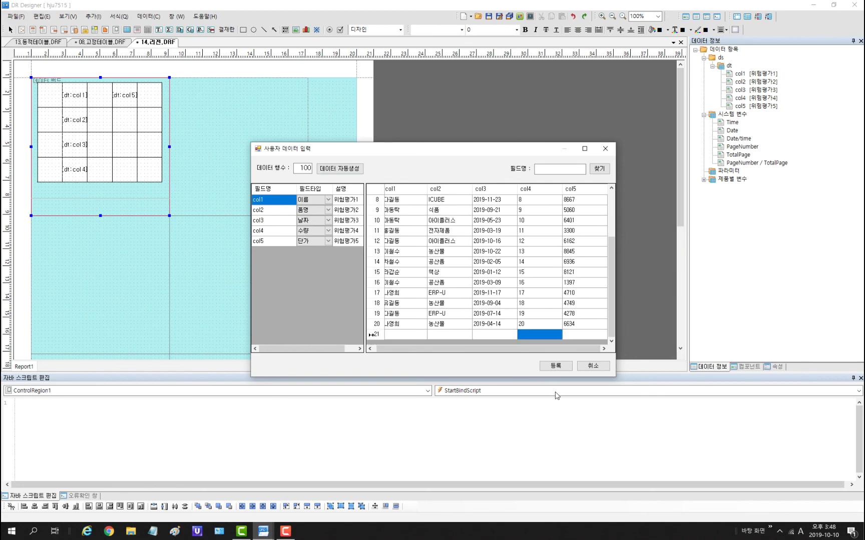
{"action": "left_click", "coordinate": [556, 366]}
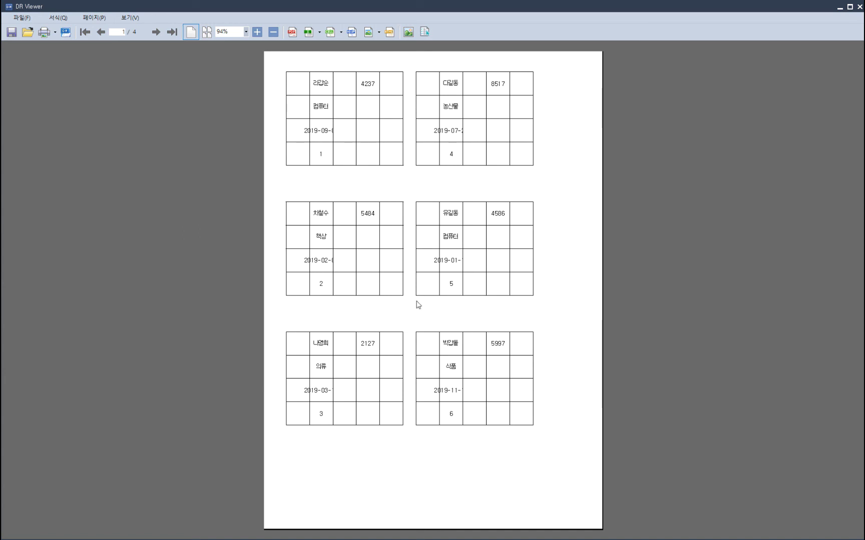
Step: Page through the report preview to examine the order in which the regions are output
{"action": "left_click", "coordinate": [156, 32]}
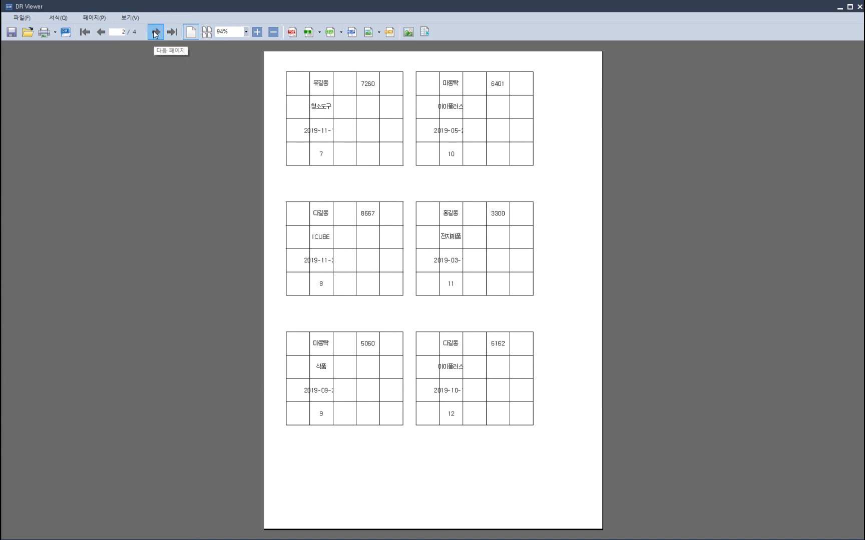
{"action": "left_click", "coordinate": [155, 32]}
{"action": "left_click", "coordinate": [155, 32]}
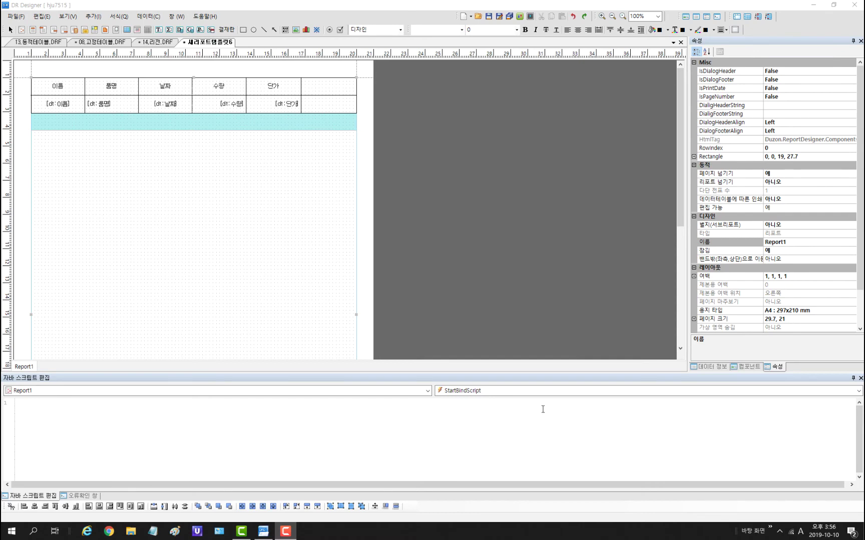
Step: In the 새리포트템플릿6 report, give the 수량 value cell a StartBindScript with an if block testing This.Text%2==0
{"action": "left_click", "coordinate": [321, 8]}
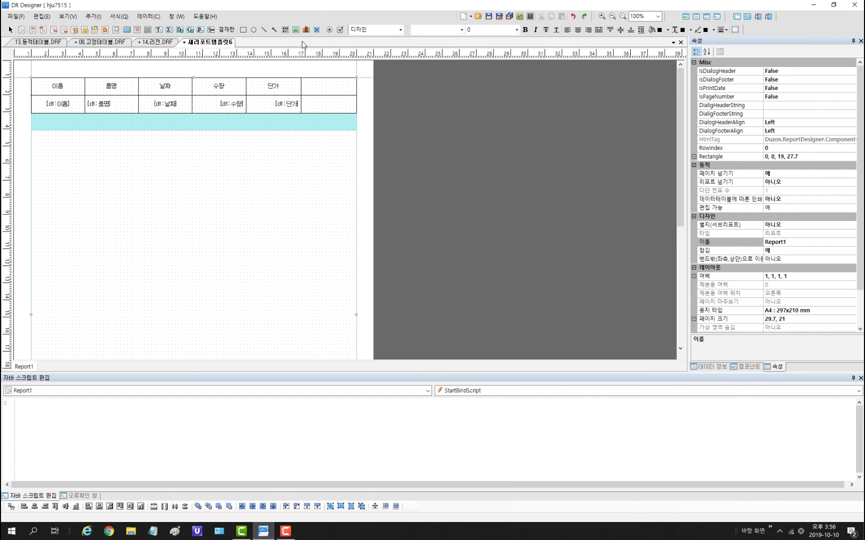
{"action": "left_click", "coordinate": [217, 104]}
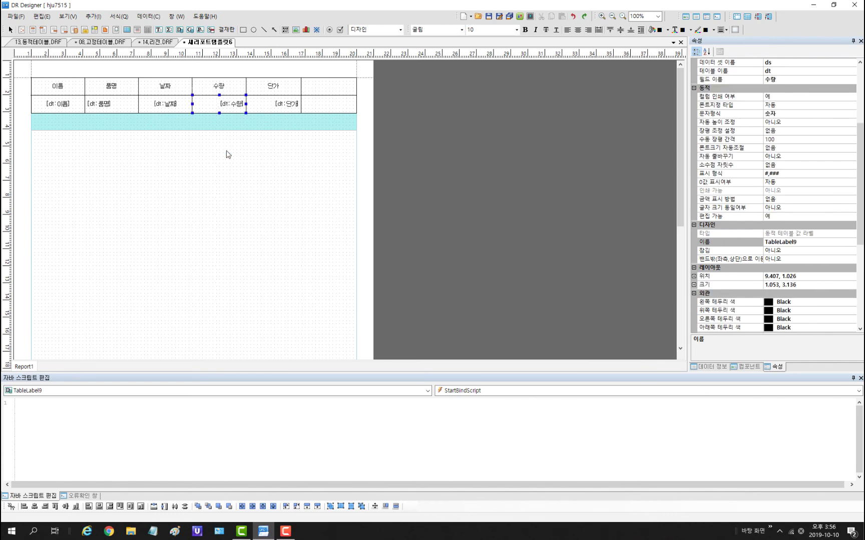
{"action": "left_click_drag", "start_coordinate": [353, 372], "coordinate": [344, 278]}
{"action": "left_click", "coordinate": [309, 348]}
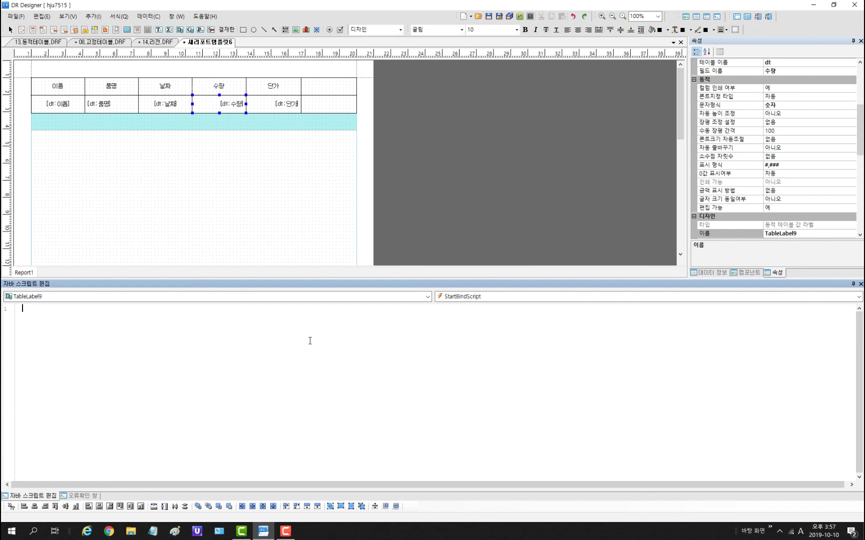
{"action": "type", "text": "if (This.text"}
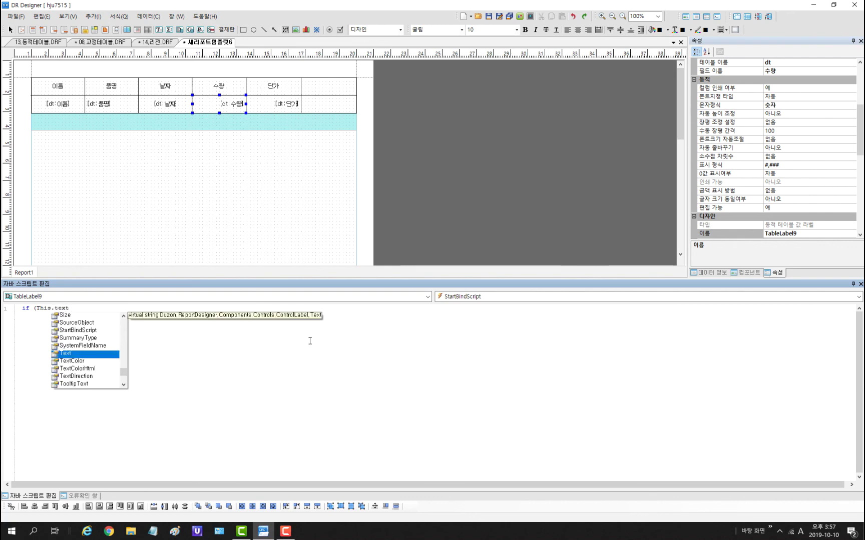
{"action": "key", "text": "Return"}
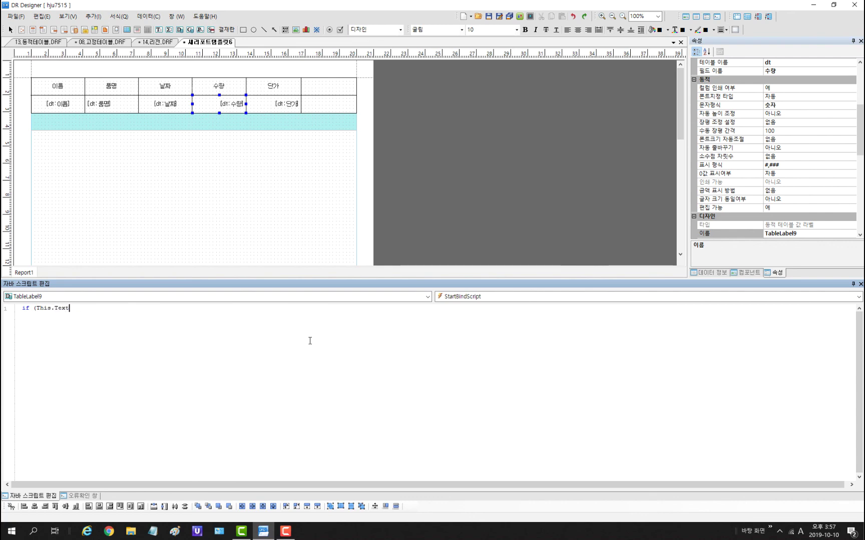
{"action": "type", "text": "%2==0){}"}
{"action": "key", "text": "Return"}
{"action": "key", "text": "Up"}
{"action": "key", "text": "End"}
{"action": "key", "text": "Return"}
{"action": "key", "text": "Return"}
Step: Inside the if block, add the statement This.TextColor=Color.Blue;
{"action": "type", "text": "this.te"}
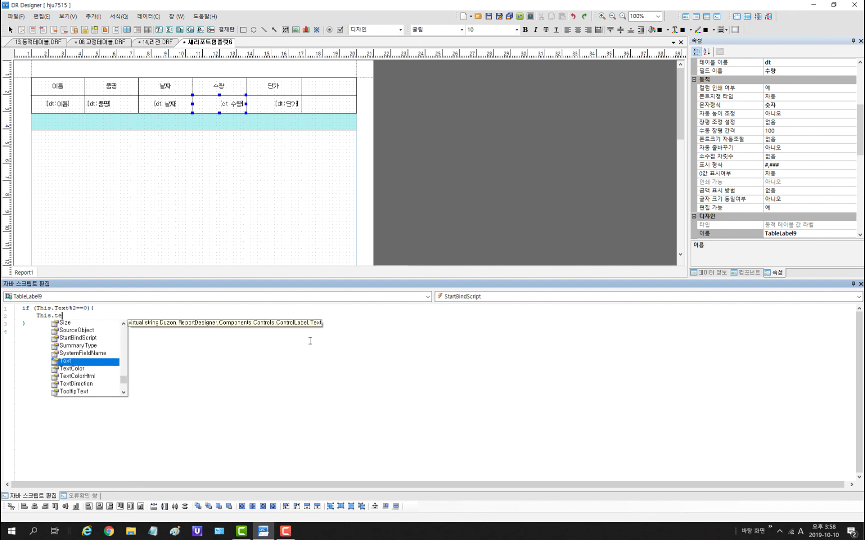
{"action": "type", "text": "xtcolor"}
{"action": "key", "text": "Return"}
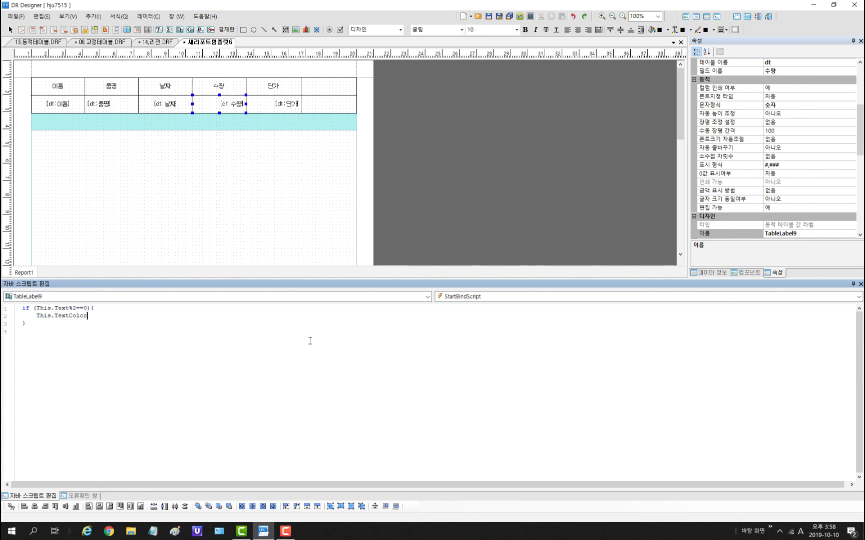
{"action": "type", "text": "=Color.blue"}
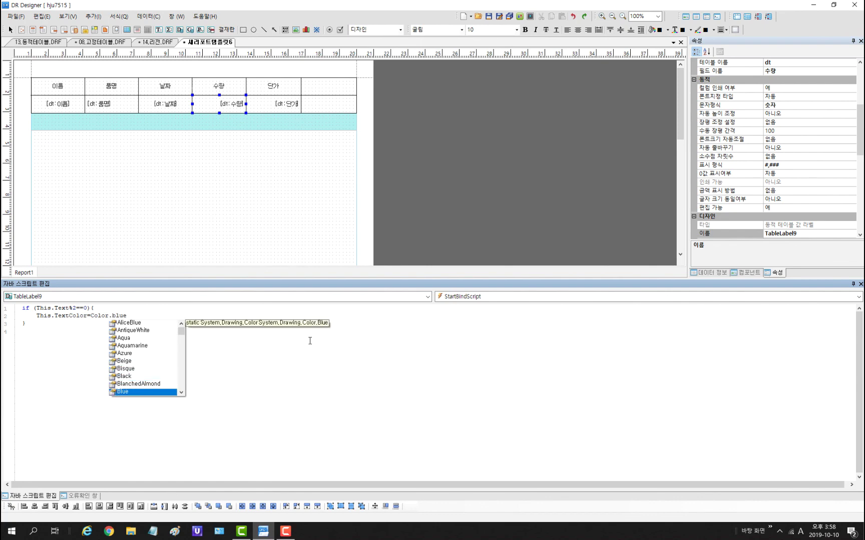
{"action": "key", "text": "Return"}
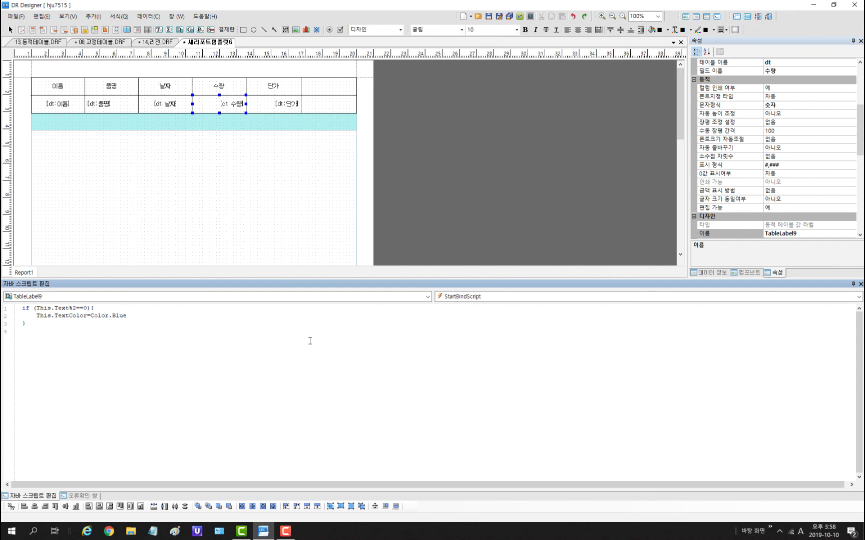
{"action": "type", "text": ";"}
Step: Add an else block that sets This.TextColor=Color.Red; and preview the report's 수량 column
{"action": "key", "text": "Down"}
{"action": "key", "text": "Down"}
{"action": "type", "text": "else{"}
{"action": "key", "text": "Return"}
{"action": "type", "text": "}"}
{"action": "key", "text": "Return"}
{"action": "type", "text": "This.text"}
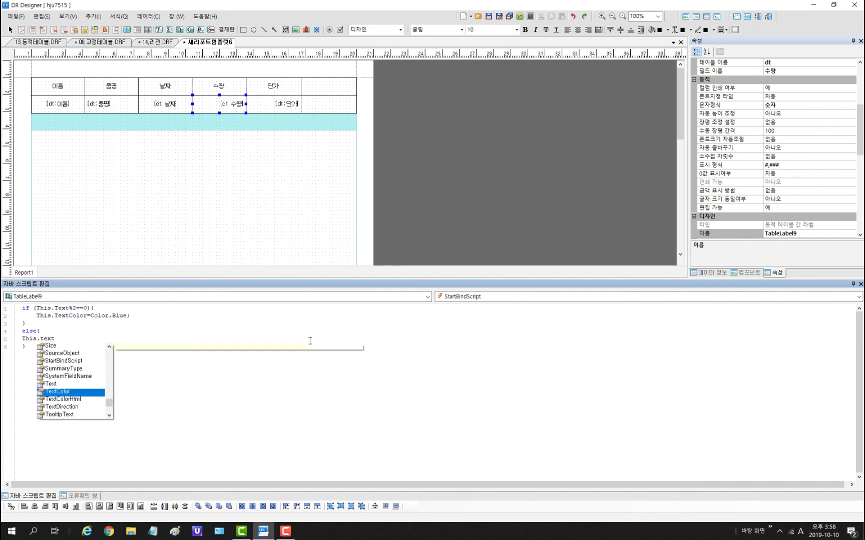
{"action": "key", "text": "Return"}
{"action": "type", "text": "="}
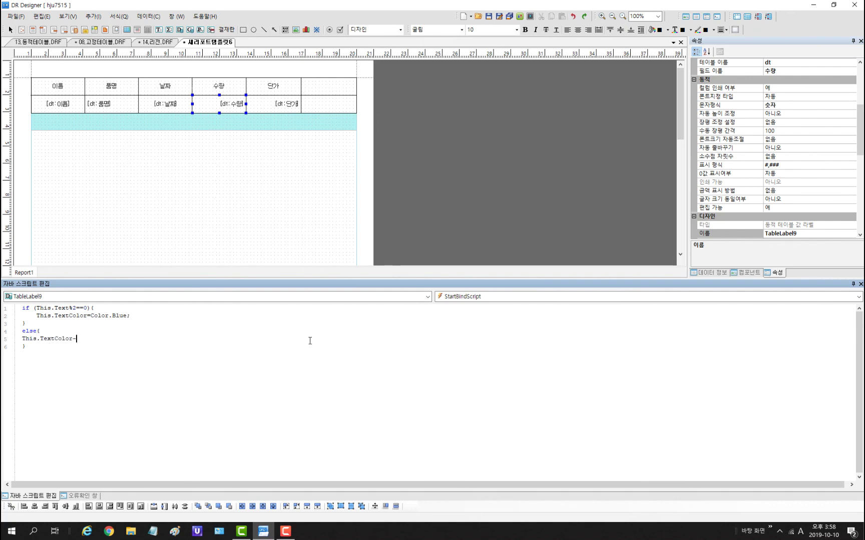
{"action": "type", "text": "Color.red;"}
{"action": "key", "text": "F5"}
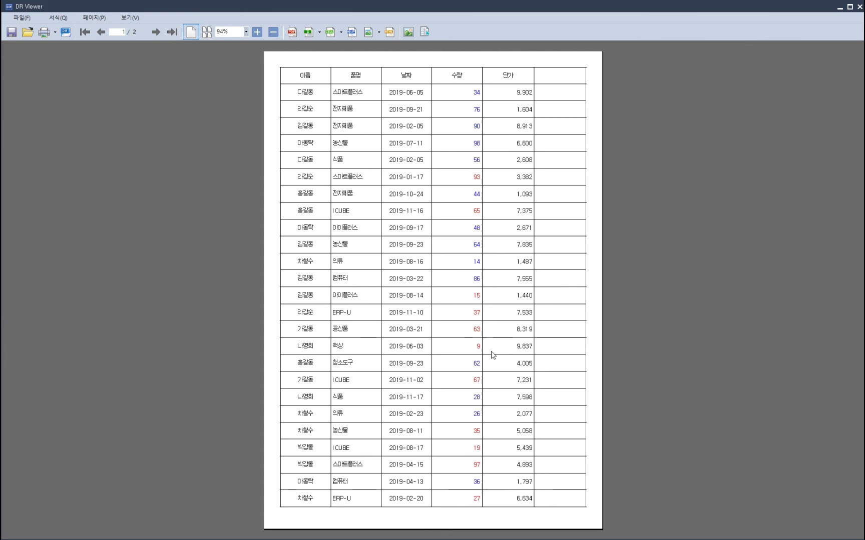
{"action": "key", "text": "Escape"}
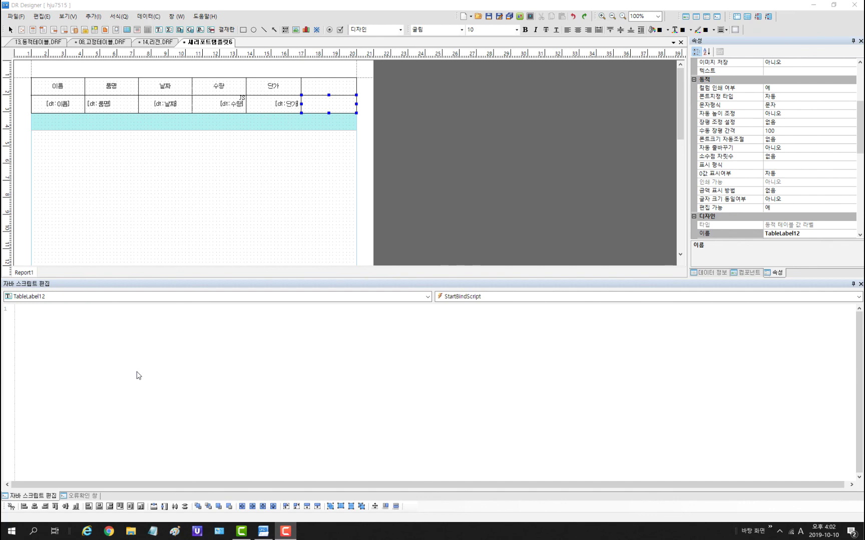
Step: In the StartBindScript of the empty last-column value cell, write the condition if (DataSource.GetDataRow()["수량"]>=30)
{"action": "left_click", "coordinate": [138, 375]}
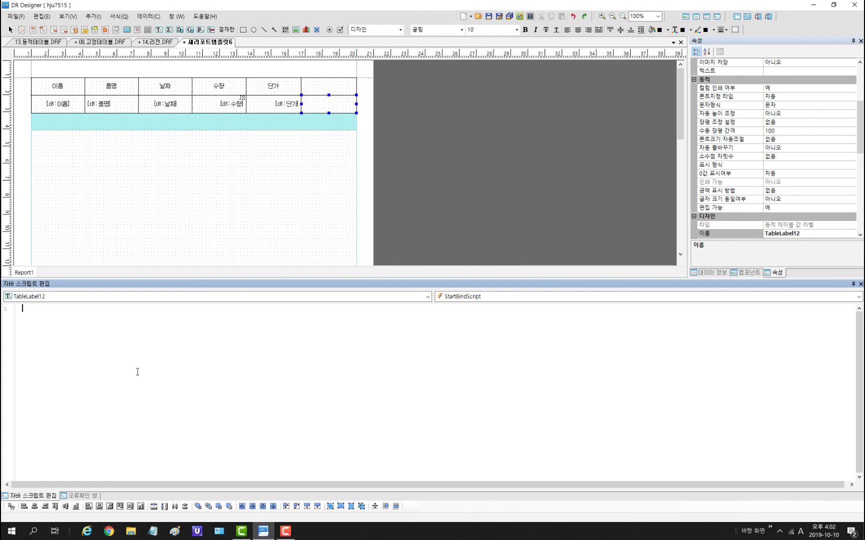
{"action": "type", "text": "if ("}
{"action": "type", "text": "DataSOur"}
{"action": "key", "text": "BackSpace"}
{"action": "key", "text": "BackSpace"}
{"action": "key", "text": "BackSpace"}
{"action": "type", "text": "ouce.get"}
{"action": "key", "text": "BackSpace"}
{"action": "key", "text": "BackSpace"}
{"action": "key", "text": "BackSpace"}
{"action": "key", "text": "BackSpace"}
{"action": "key", "text": "BackSpace"}
{"action": "key", "text": "BackSpace"}
{"action": "key", "text": "BackSpace"}
{"action": "key", "text": "BackSpace"}
{"action": "key", "text": "BackSpace"}
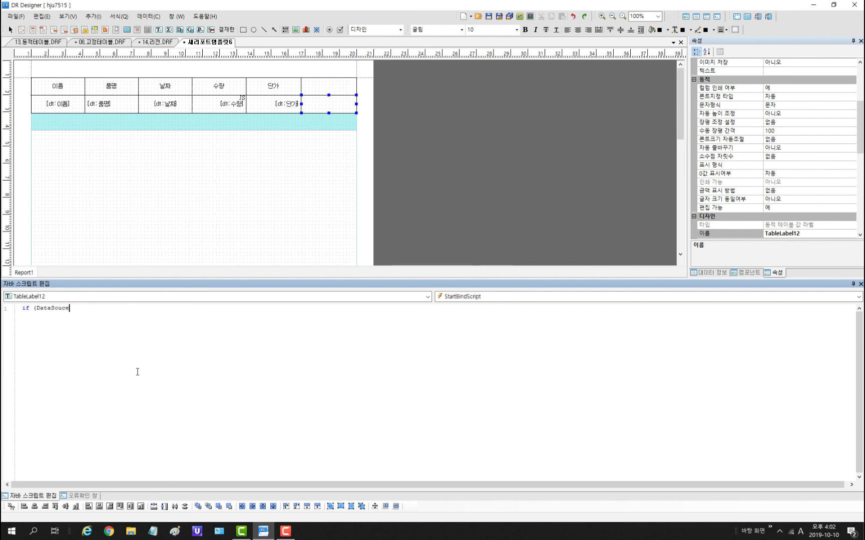
{"action": "type", "text": "SO"}
{"action": "key", "text": "BackSpace"}
{"action": "type", "text": "ource.getdatar"}
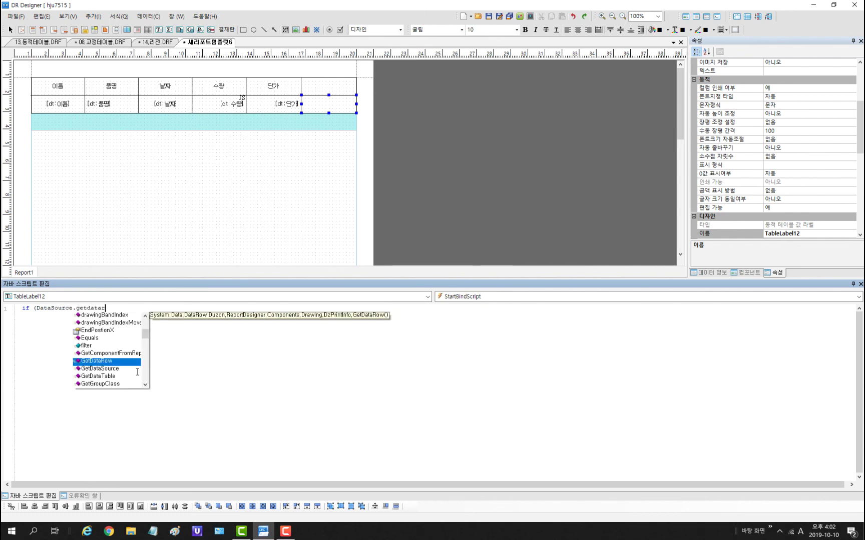
{"action": "key", "text": "Return"}
{"action": "type", "text": "()[\""}
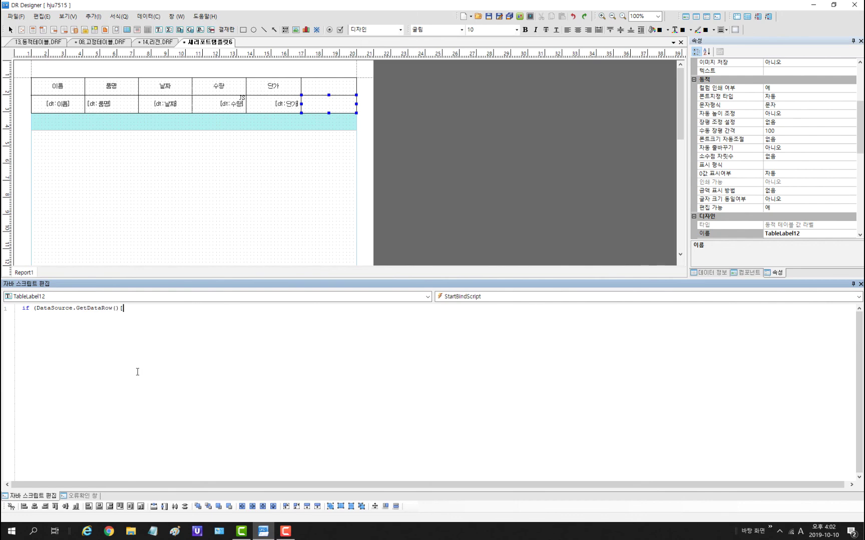
{"action": "key", "text": "Hangul"}
{"action": "type", "text": "ㅎ"}
{"action": "type", "text": "수량\"]"}
{"action": "key", "text": "Hangul"}
{"action": "type", "text": ">=30)"}
Step: Add a braced block under the condition containing This.Text="O";
{"action": "key", "text": "Return"}
{"action": "type", "text": "{"}
{"action": "key", "text": "Return"}
{"action": "type", "text": "}"}
{"action": "key", "text": "Up"}
{"action": "key", "text": "Return"}
{"action": "type", "text": "This.Text-"}
{"action": "key", "text": "BackSpace"}
{"action": "key", "text": "BackSpace"}
{"action": "type", "text": "t=\"O\";"}
Step: Add an else block containing This.Text="X"; and preview the report
{"action": "key", "text": "Down"}
{"action": "key", "text": "Return"}
{"action": "type", "text": "else {"}
{"action": "key", "text": "Return"}
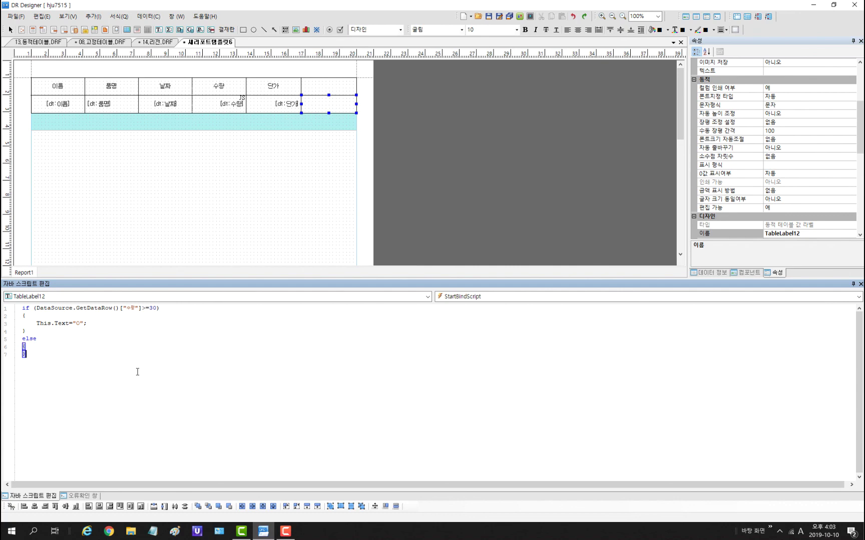
{"action": "key", "text": "Return"}
{"action": "type", "text": "}"}
{"action": "key", "text": "Up"}
{"action": "key", "text": "Tab"}
{"action": "type", "text": "This.Text="}
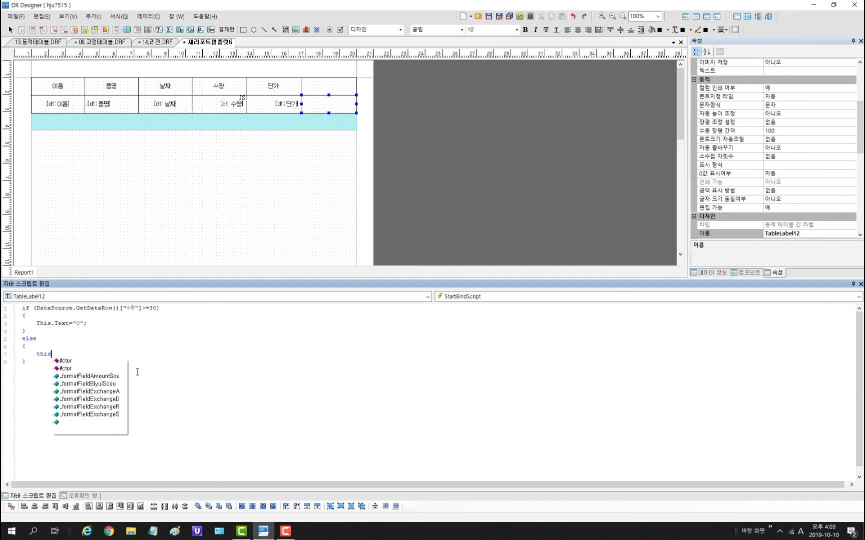
{"action": "type", "text": "\"X\";"}
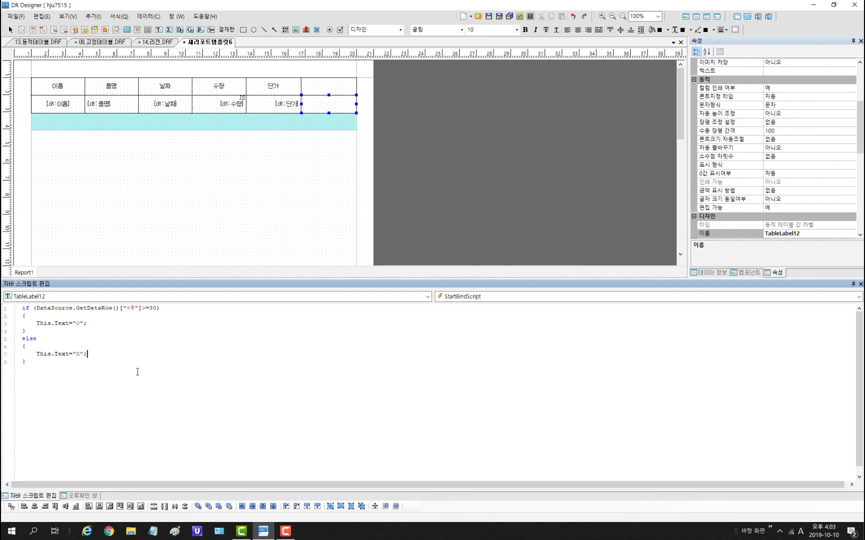
{"action": "key", "text": "F5"}
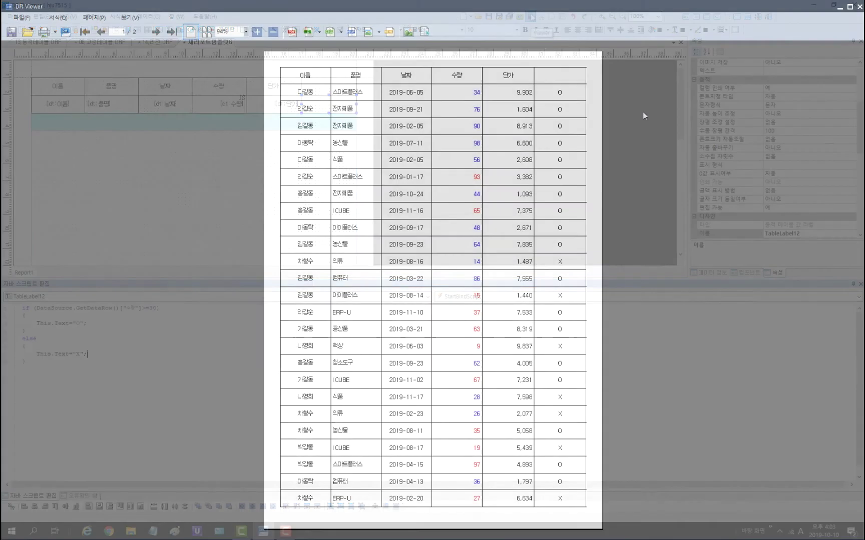